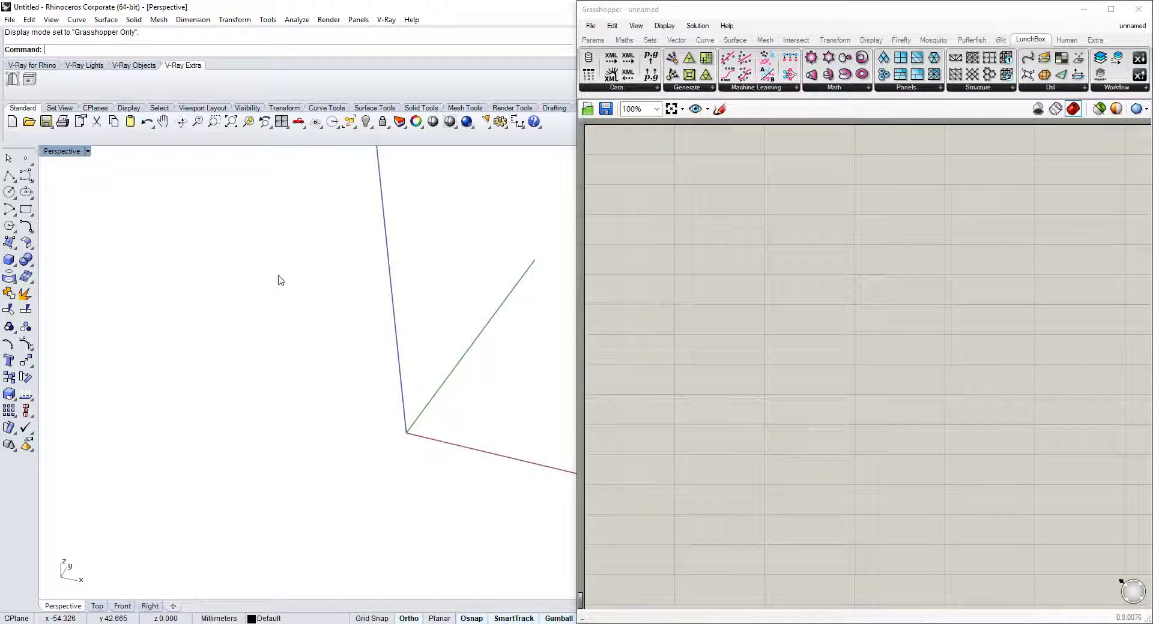
# Step: Switch to Paint and sketch a wavy terrain outline with X-marked points and boxes drawn around some of them
pyautogui.moveTo(277, 280); pyautogui.dragTo(380, 384, button='right')
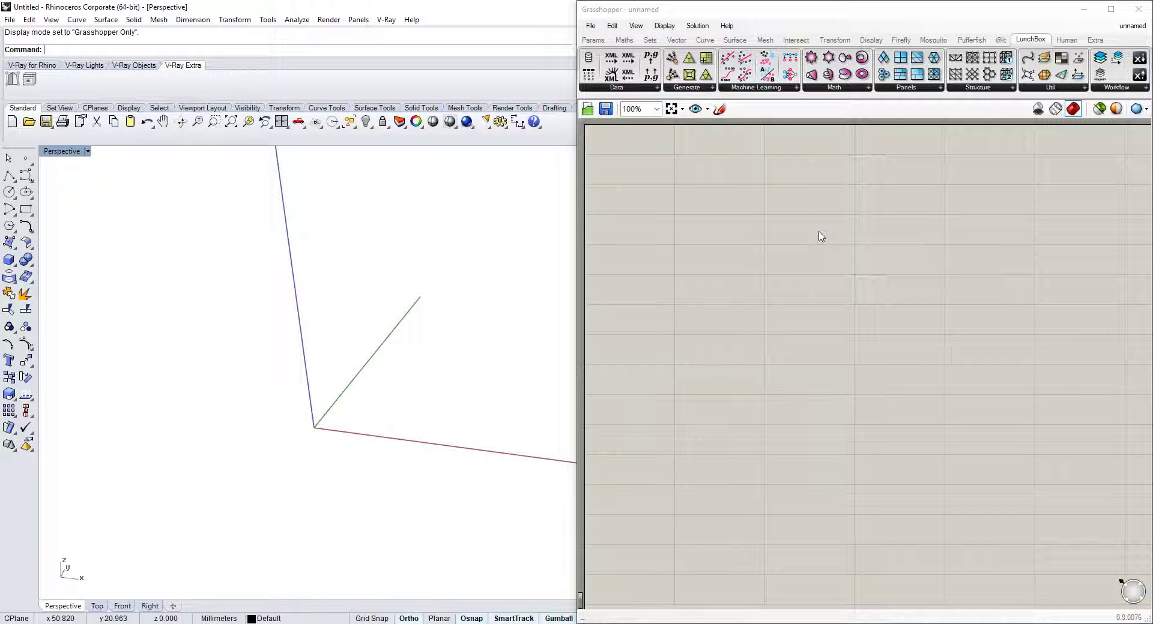
pyautogui.moveTo(603, 623)
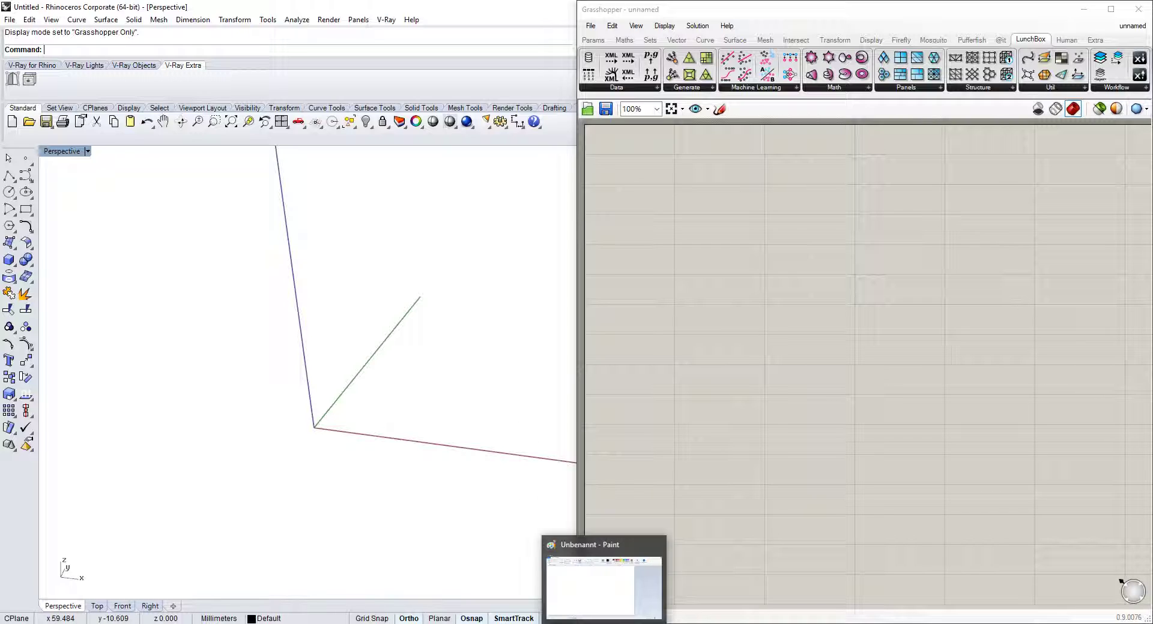
pyautogui.click(603, 585)
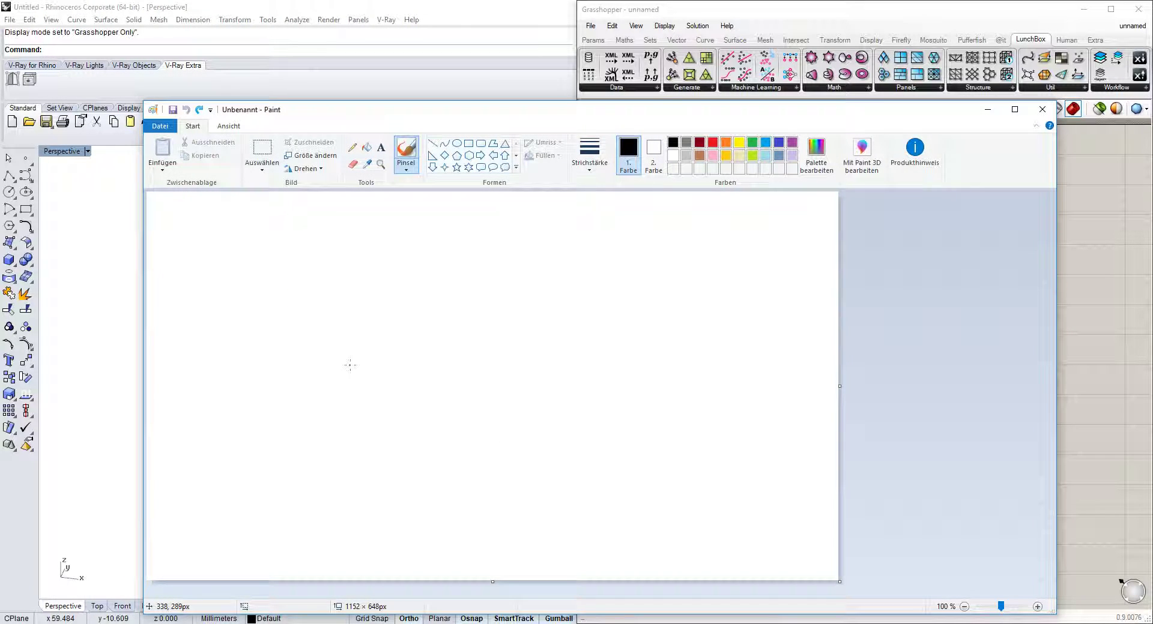
pyautogui.moveTo(304, 383)
pyautogui.mouseDown()
pyautogui.moveTo(386, 314)
pyautogui.moveTo(556, 337)
pyautogui.moveTo(583, 354)
pyautogui.moveTo(544, 446)
pyautogui.moveTo(586, 357)
pyautogui.mouseUp()
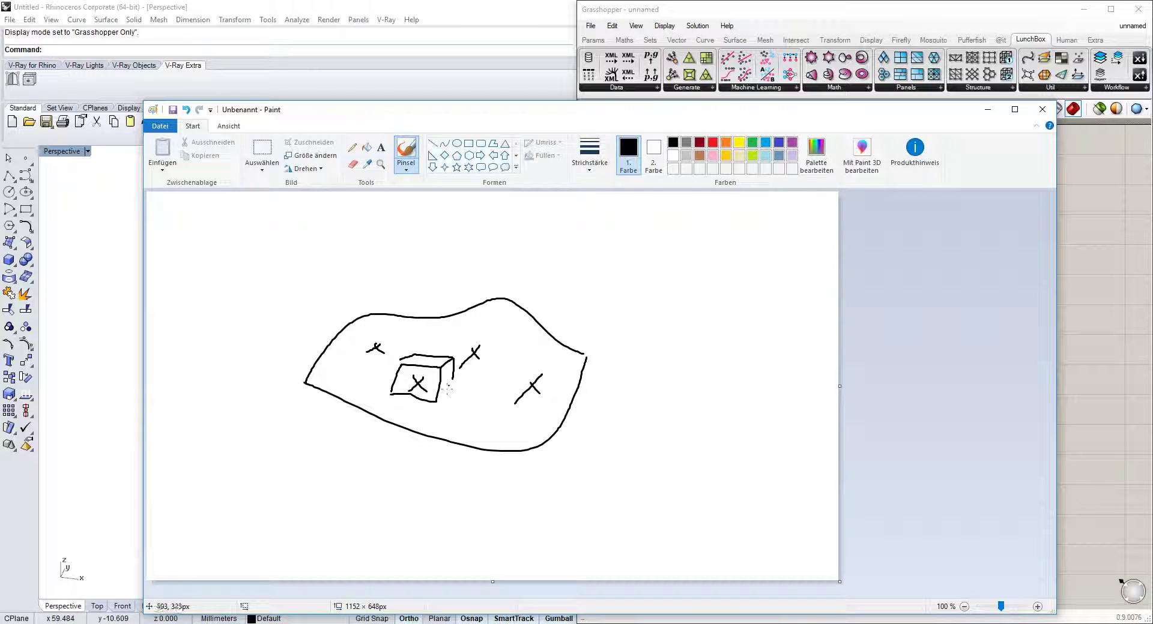
pyautogui.moveTo(441, 345)
pyautogui.mouseDown()
pyautogui.moveTo(467, 404)
pyautogui.moveTo(449, 349)
pyautogui.mouseUp()
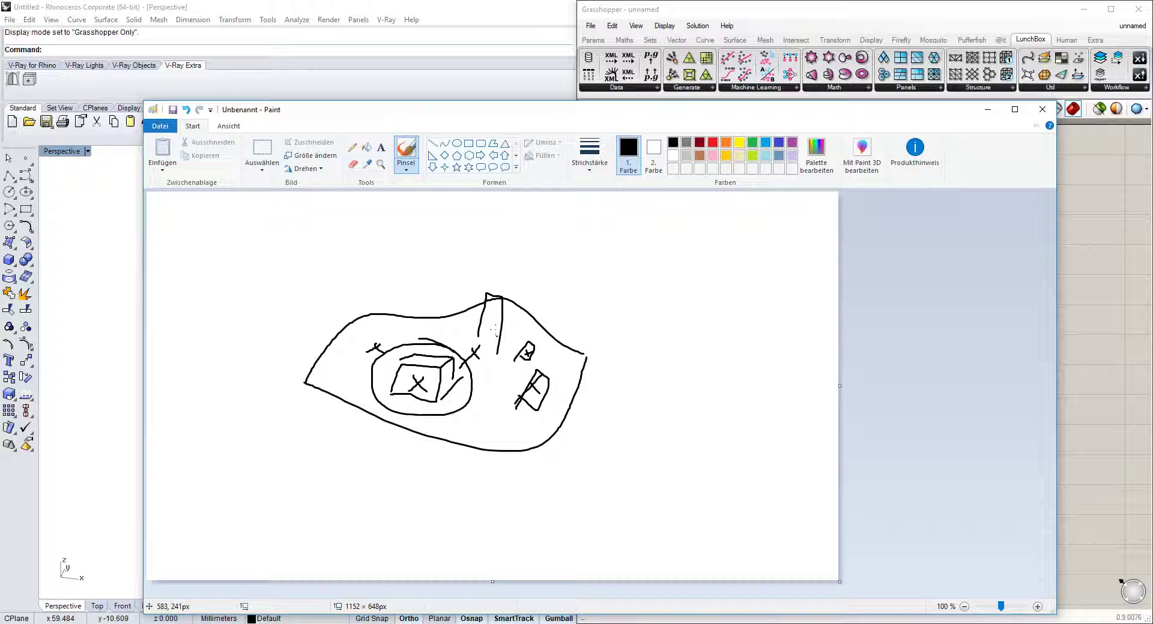
pyautogui.click(987, 110)
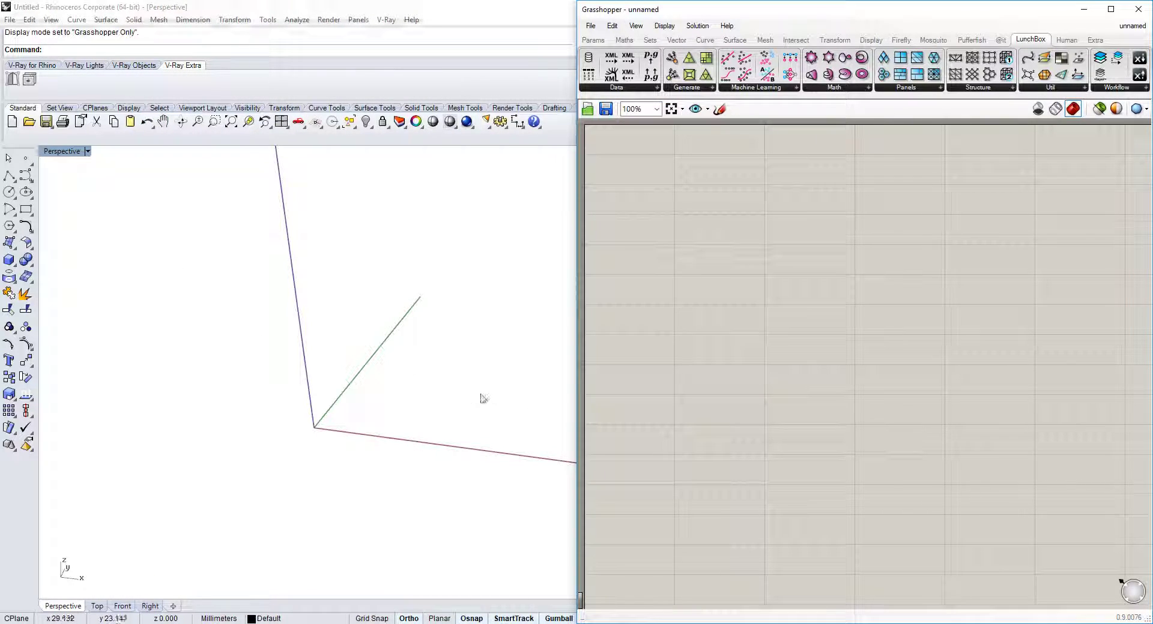
# Step: Return to Rhino and create a four-sided surface from corner points on the ground plane beside the origin
pyautogui.moveTo(478, 398); pyautogui.dragTo(452, 399, button='right')
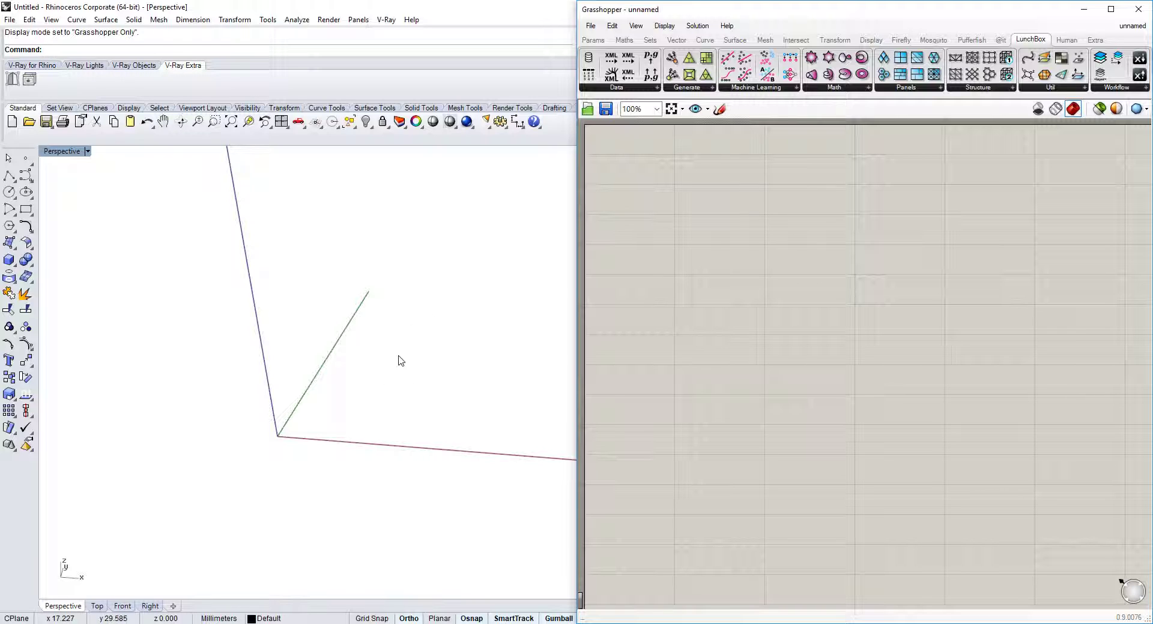
pyautogui.click(1084, 9)
pyautogui.moveTo(339, 406); pyautogui.dragTo(480, 397, button='right')
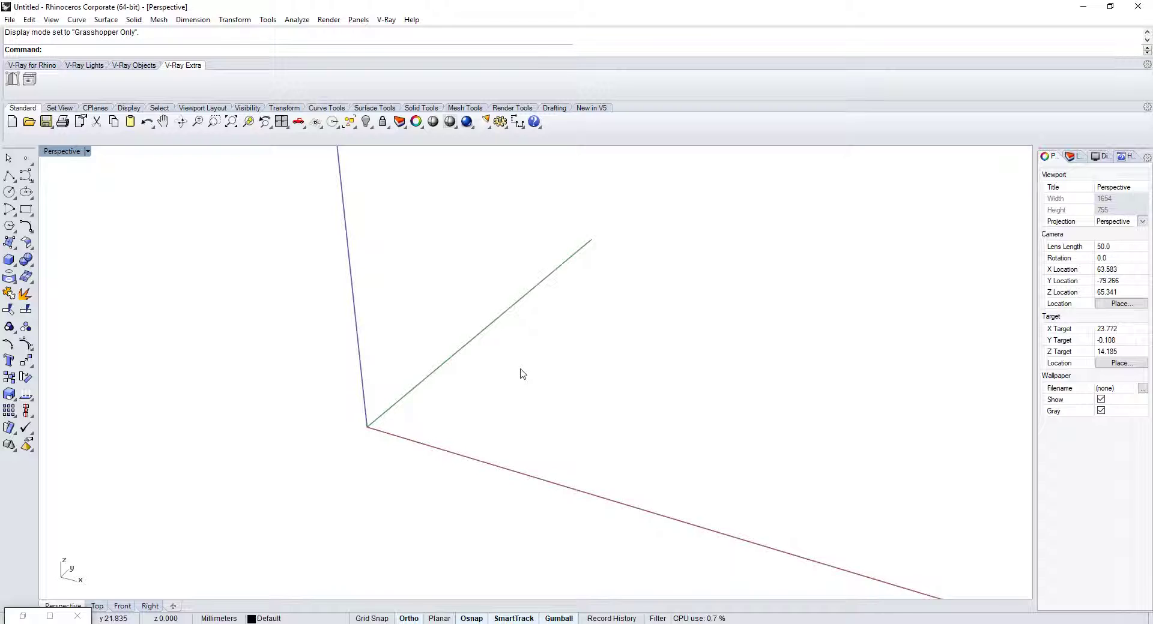
pyautogui.write('srfpt')
pyautogui.press('Return')
pyautogui.click(451, 408)
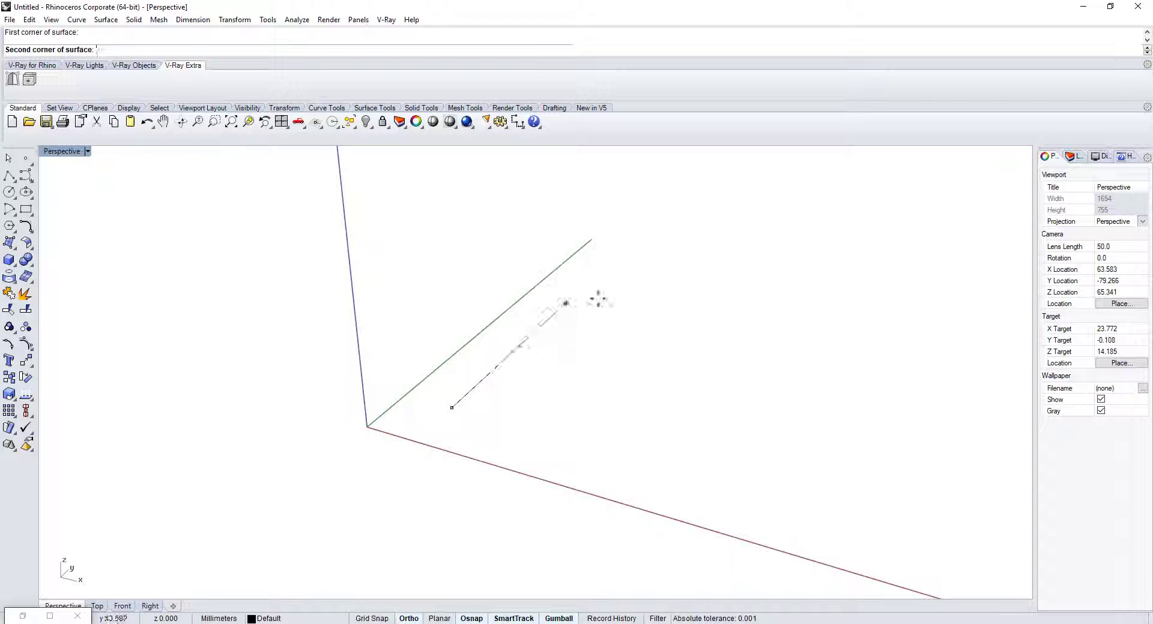
pyautogui.click(578, 292)
pyautogui.click(874, 353)
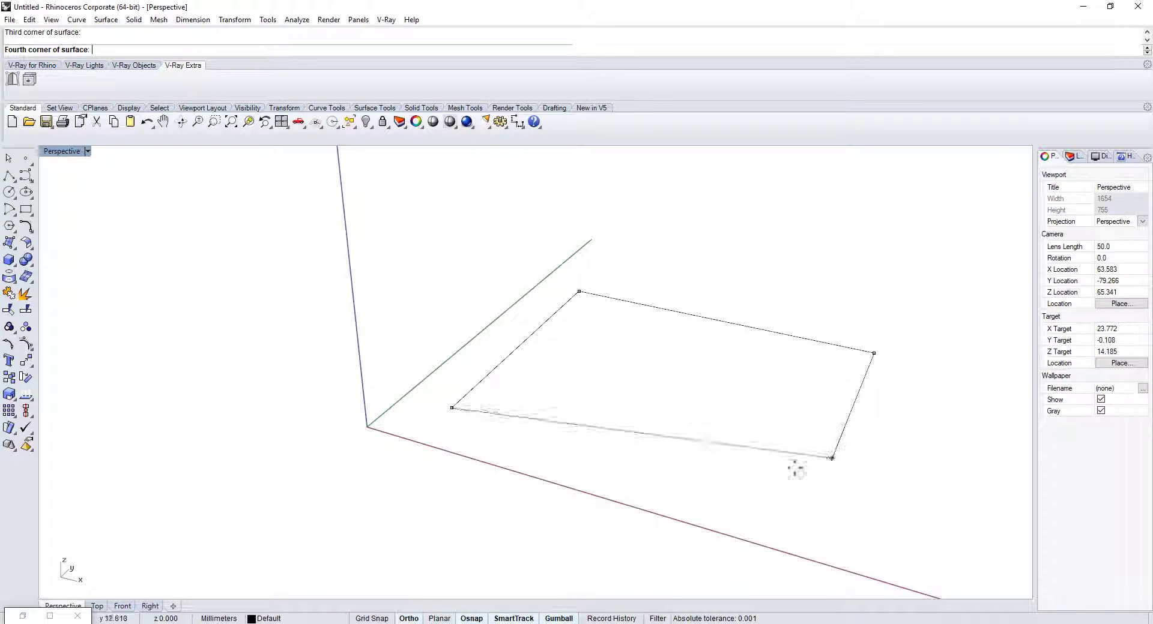
pyautogui.click(760, 524)
# Step: Try to raise one corner of the flat surface by moving its control point upward
pyautogui.keyDown('shift'); pyautogui.moveTo(816, 502); pyautogui.dragTo(701, 465, button='right'); pyautogui.keyUp('shift')
pyautogui.click(676, 419)
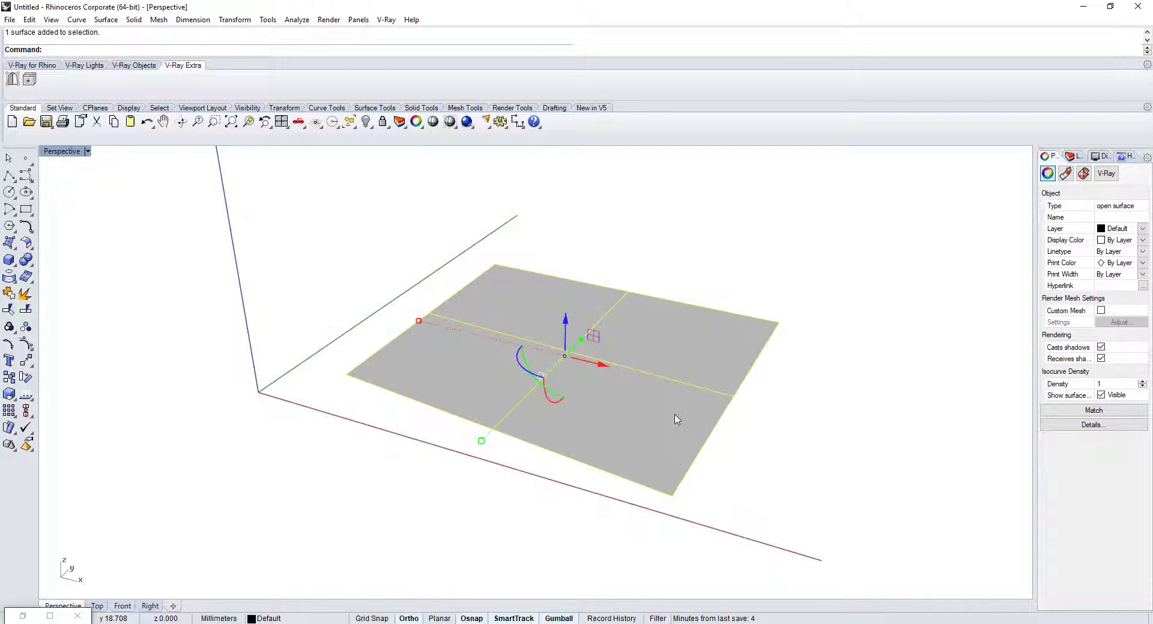
pyautogui.write('PointsOn')
pyautogui.press('Return')
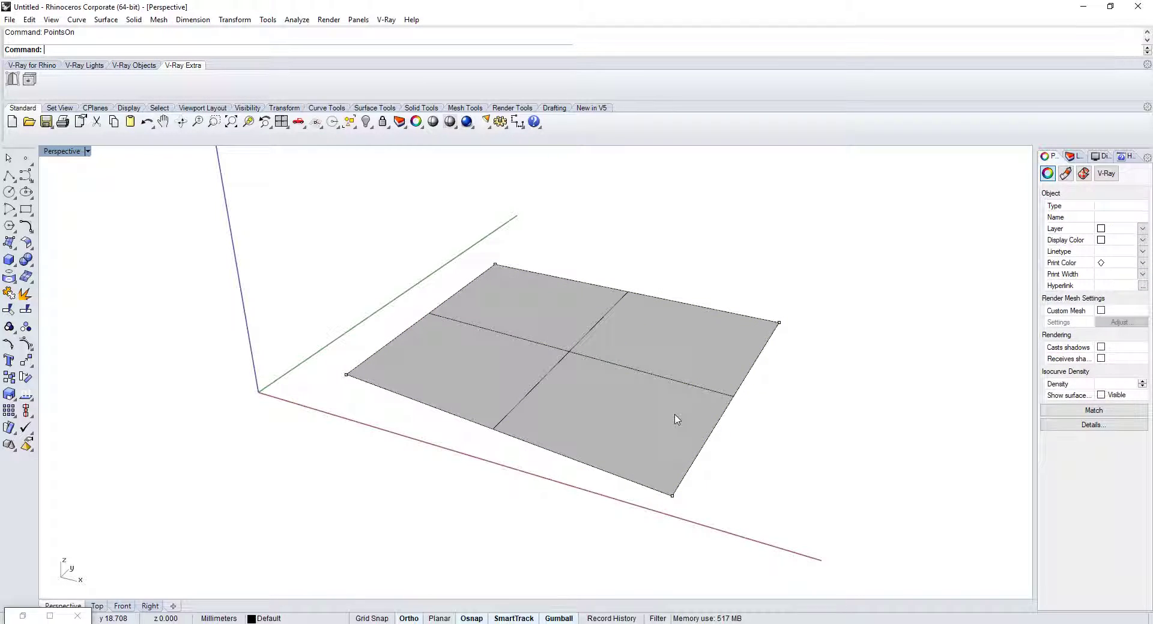
pyautogui.moveTo(863, 261); pyautogui.dragTo(723, 393)
pyautogui.moveTo(786, 293); pyautogui.dragTo(792, 245)
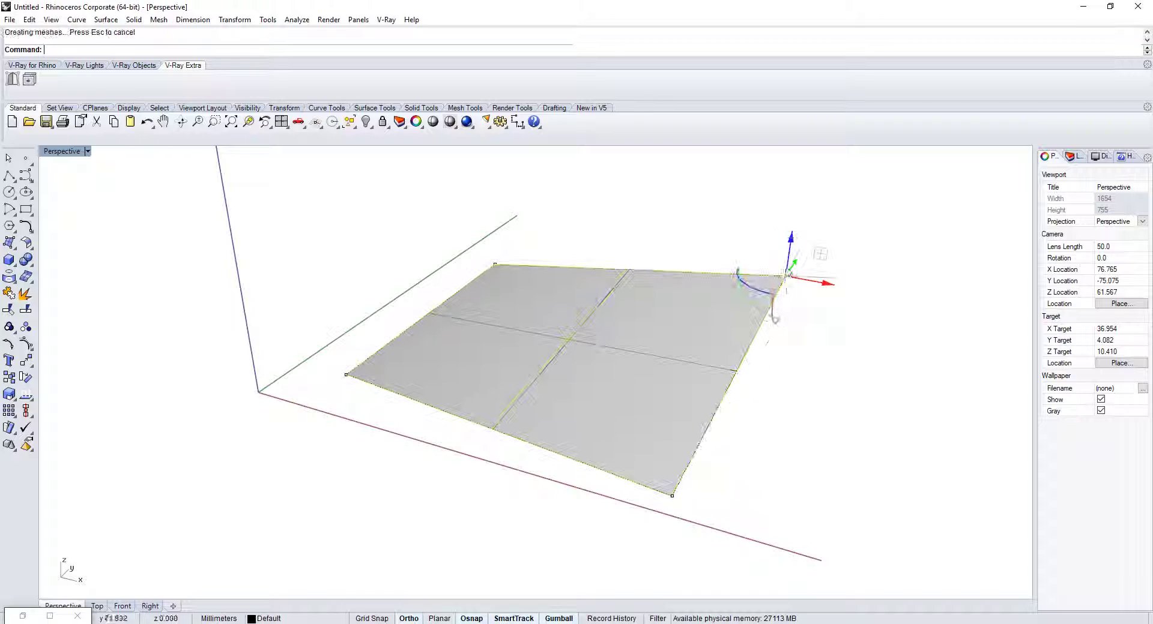
pyautogui.hotkey('ctrl', 'z')
pyautogui.press('Escape')
pyautogui.press('Escape')
# Step: Rebuild the surface with 10 by 10 control points and degree 3 in both directions, deleting the input
pyautogui.click(703, 351)
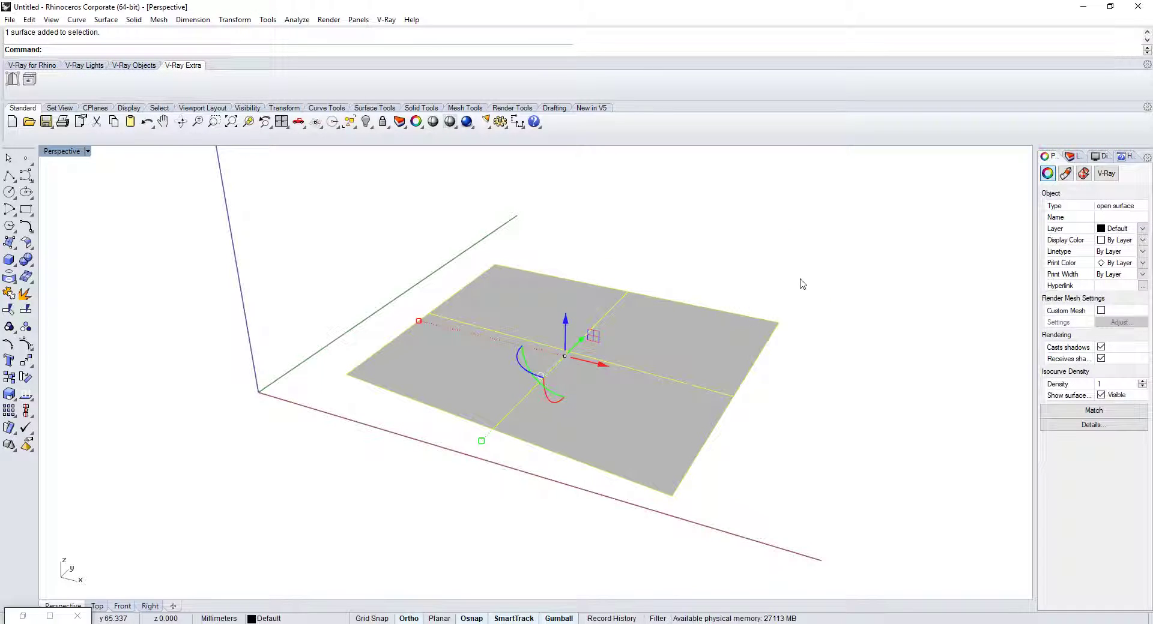
pyautogui.write('Rebuild')
pyautogui.press('Return')
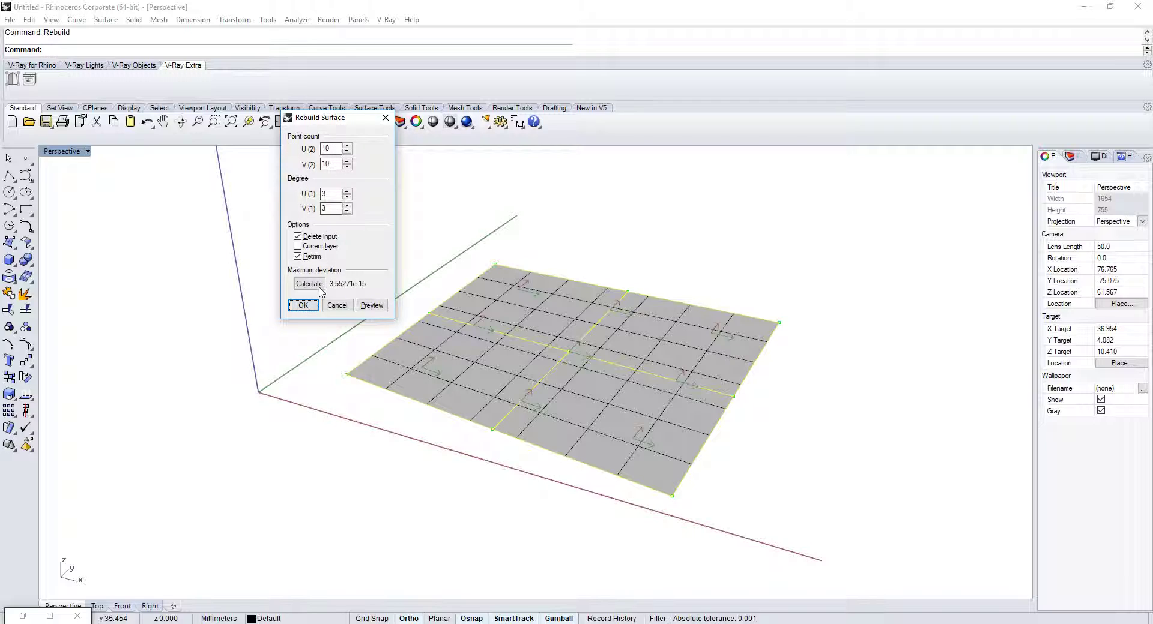
pyautogui.click(303, 305)
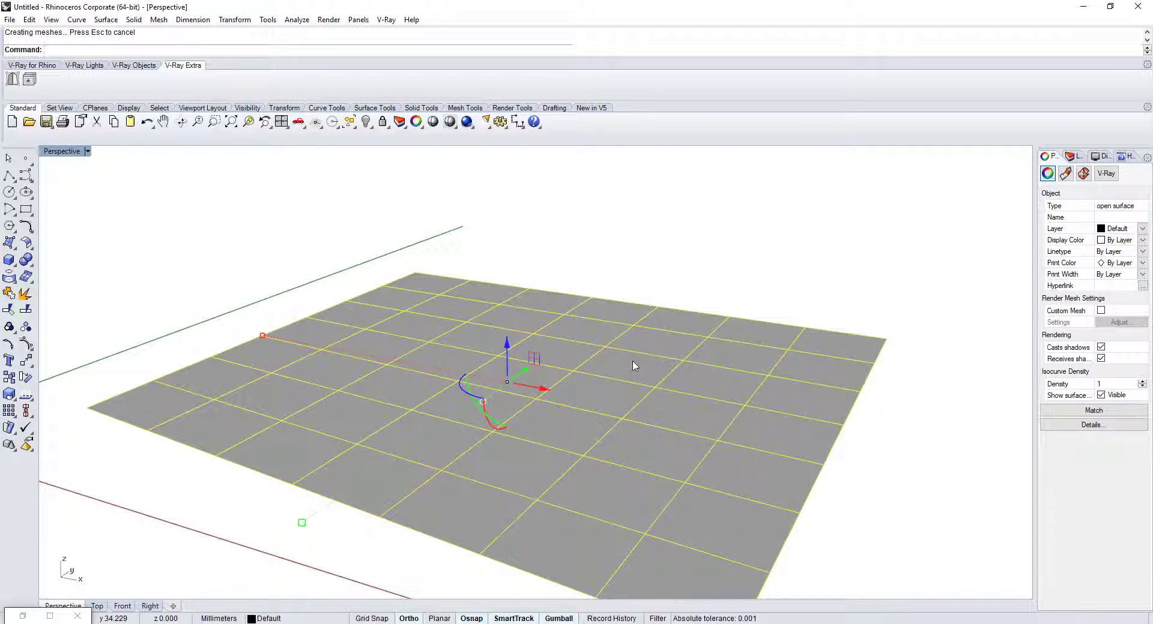
# Step: Move the surface's control points vertically to form a small interior hill, a deep dip at one edge and a tall hill
pyautogui.write('PointsOn')
pyautogui.press('Return')
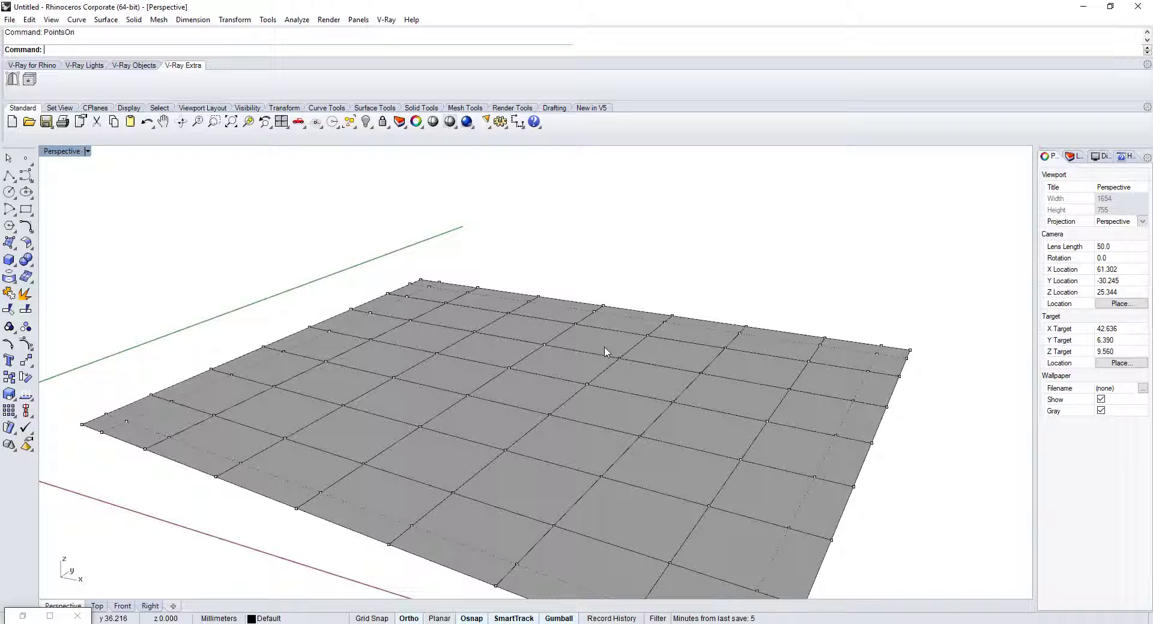
pyautogui.click(619, 358)
pyautogui.moveTo(620, 325); pyautogui.dragTo(622, 232)
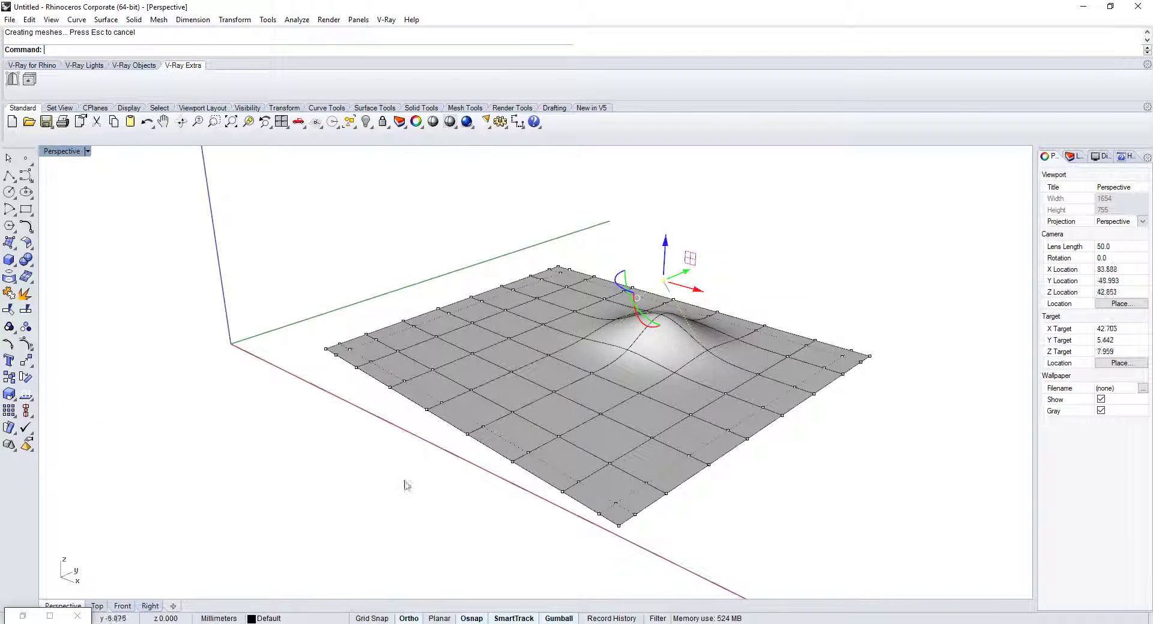
pyautogui.moveTo(406, 485); pyautogui.dragTo(454, 507)
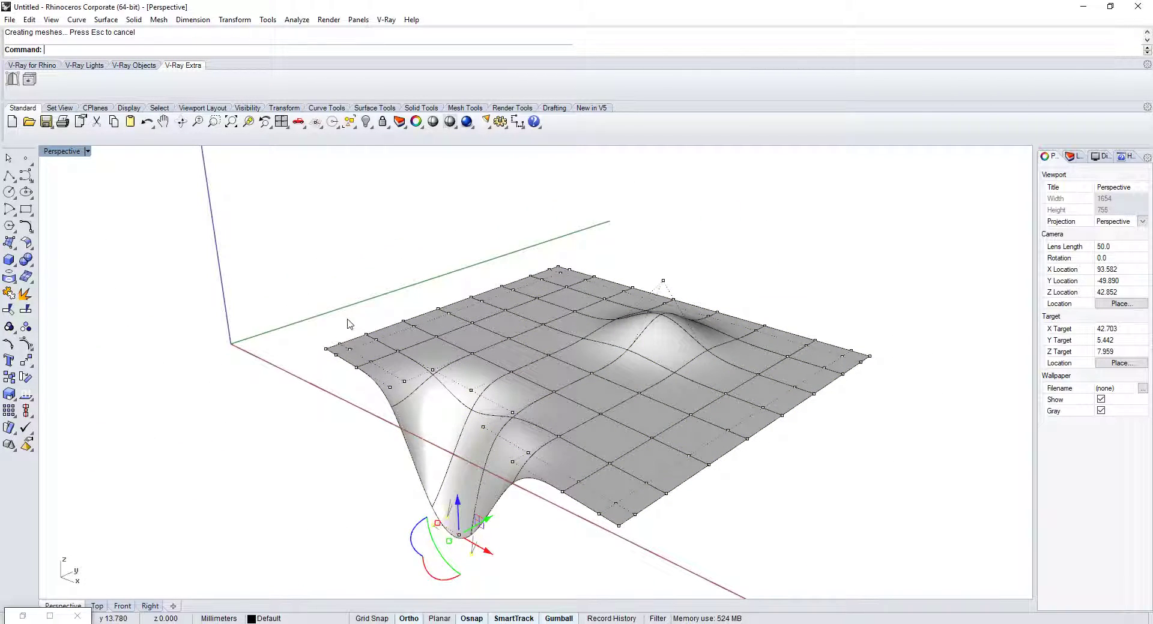
pyautogui.moveTo(355, 275); pyautogui.dragTo(524, 334)
pyautogui.moveTo(472, 275); pyautogui.dragTo(470, 175)
pyautogui.press('Escape')
pyautogui.press('Escape')
# Step: Show the surface's control points again and raise a group of eight points along the still-flat edge
pyautogui.moveTo(886, 282); pyautogui.dragTo(679, 542)
pyautogui.write('PointsOn')
pyautogui.press('Return')
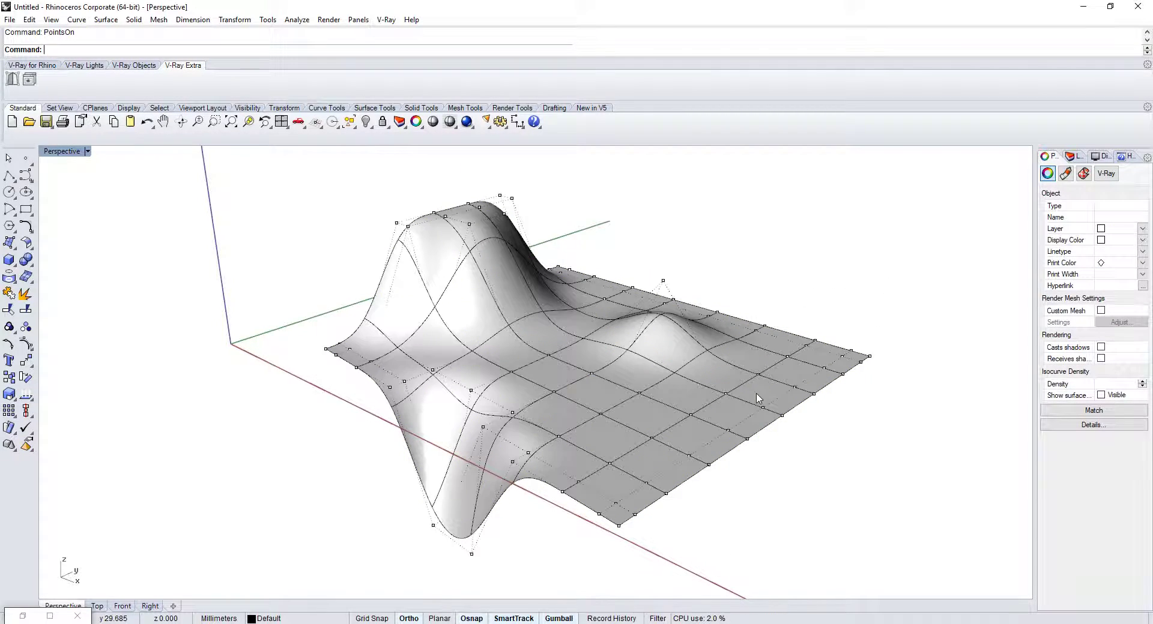
pyautogui.moveTo(705, 588); pyautogui.dragTo(859, 386)
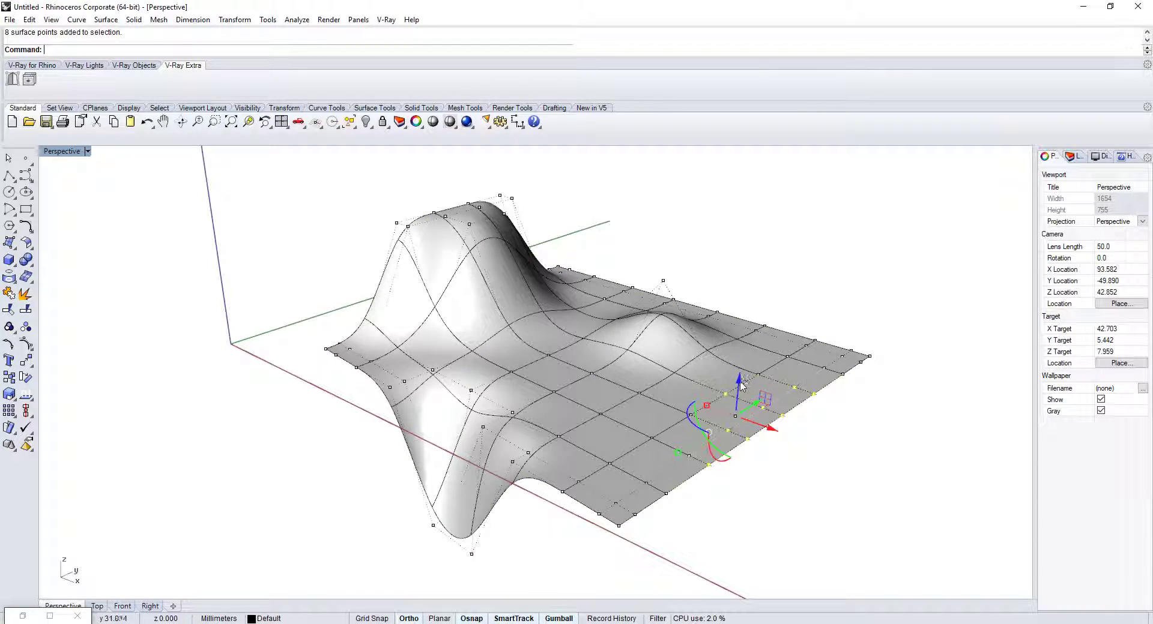
pyautogui.moveTo(742, 386); pyautogui.dragTo(744, 282)
pyautogui.moveTo(728, 287); pyautogui.dragTo(825, 384, button='right')
# Step: Lower the group of control points at the corner near the red axis and hide the surface's control points
pyautogui.scroll(-4, 825, 385)
pyautogui.moveTo(623, 474); pyautogui.dragTo(842, 353)
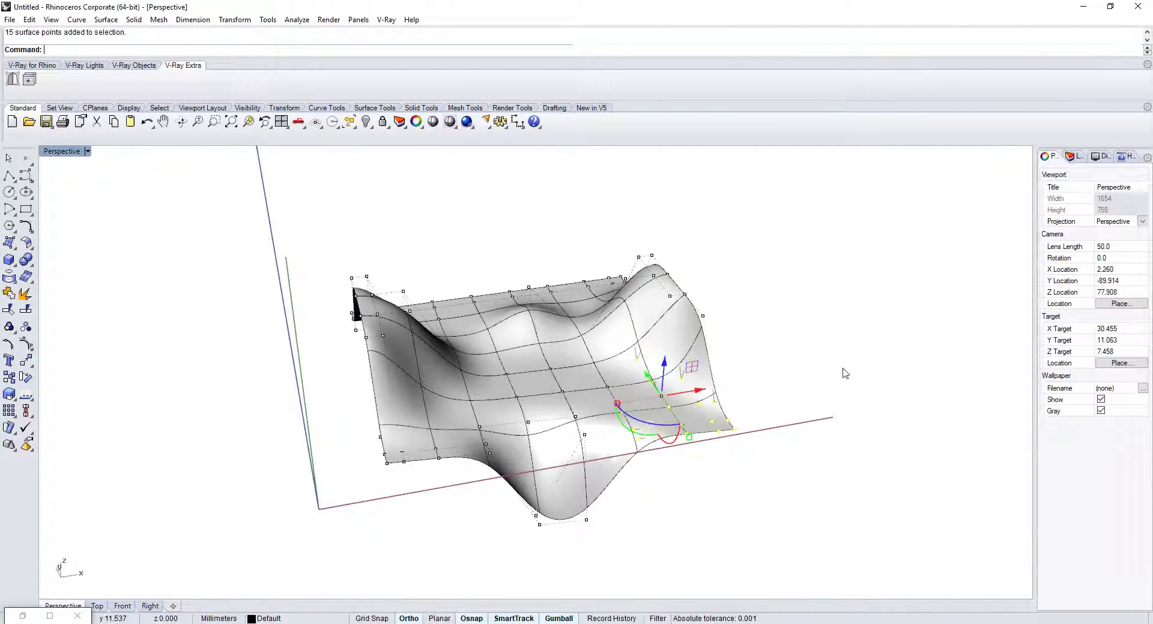
pyautogui.moveTo(664, 362); pyautogui.dragTo(662, 395)
pyautogui.scroll(4, 633, 384)
pyautogui.moveTo(691, 390); pyautogui.dragTo(577, 372, button='right')
pyautogui.press('Escape')
pyautogui.scroll(-3, 664, 363)
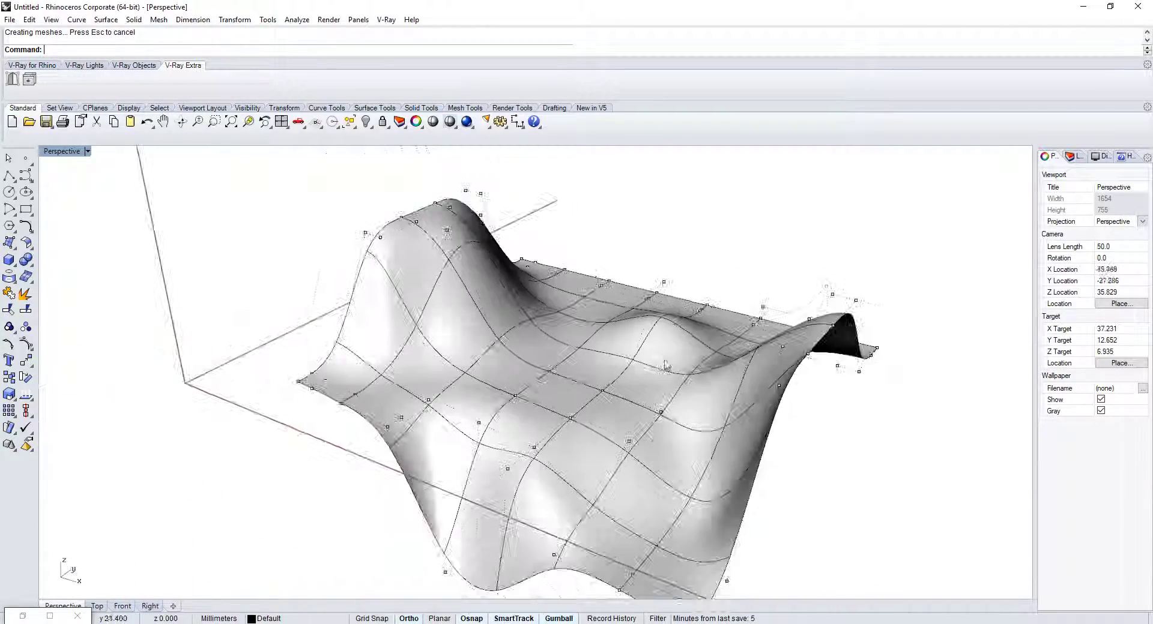
pyautogui.press('Escape')
pyautogui.keyDown('shift'); pyautogui.moveTo(667, 364); pyautogui.dragTo(764, 353, button='right'); pyautogui.keyUp('shift')
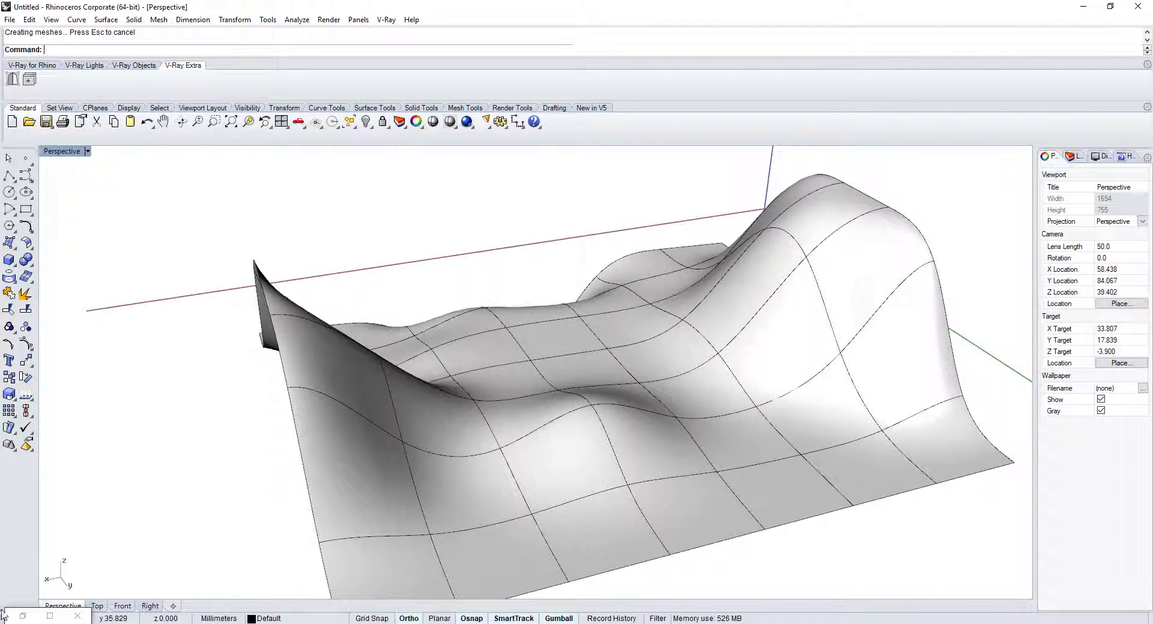
pyautogui.click(23, 616)
pyautogui.doubleClick(773, 268)
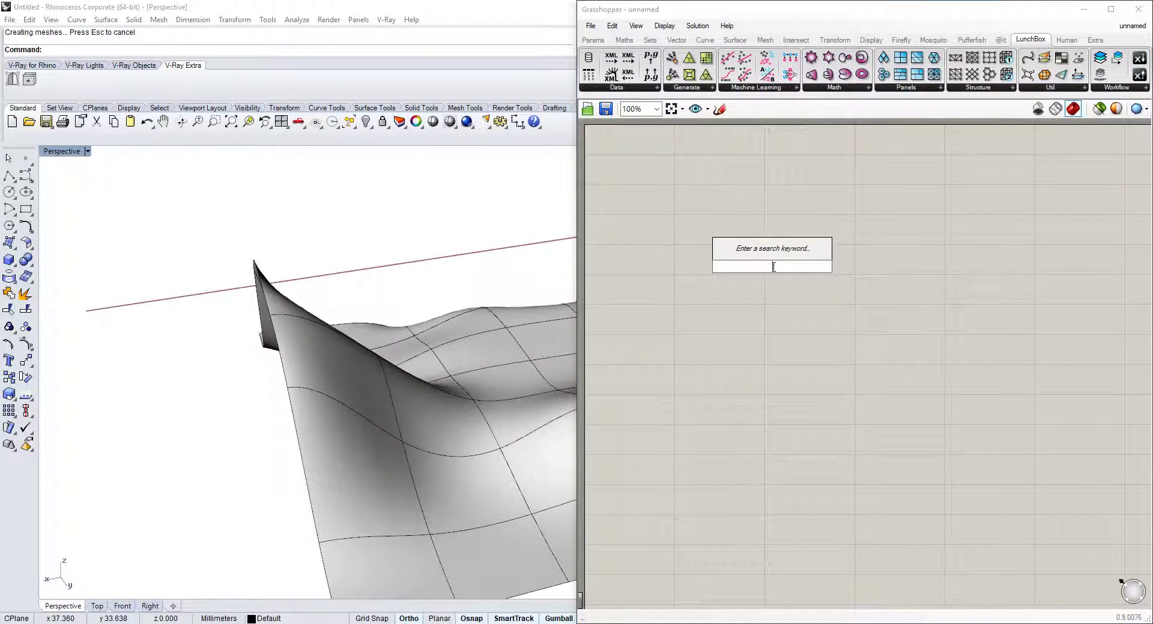
pyautogui.write('pipe')
pyautogui.press('Up')
pyautogui.press('Up')
pyautogui.press('Up')
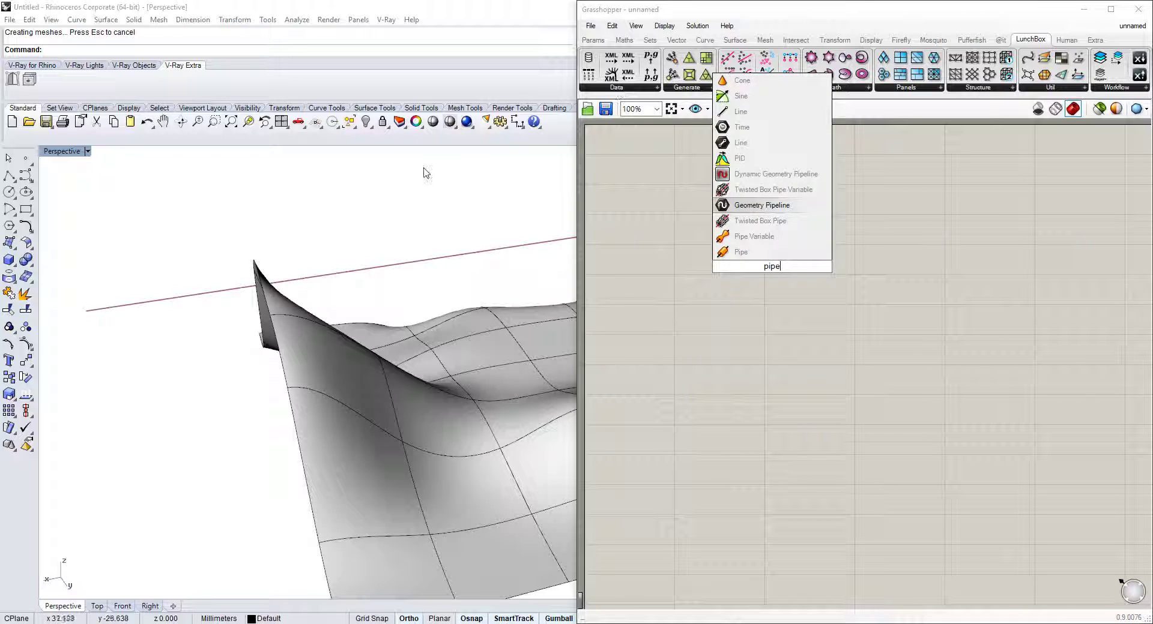
pyautogui.click(426, 173)
pyautogui.click(1084, 9)
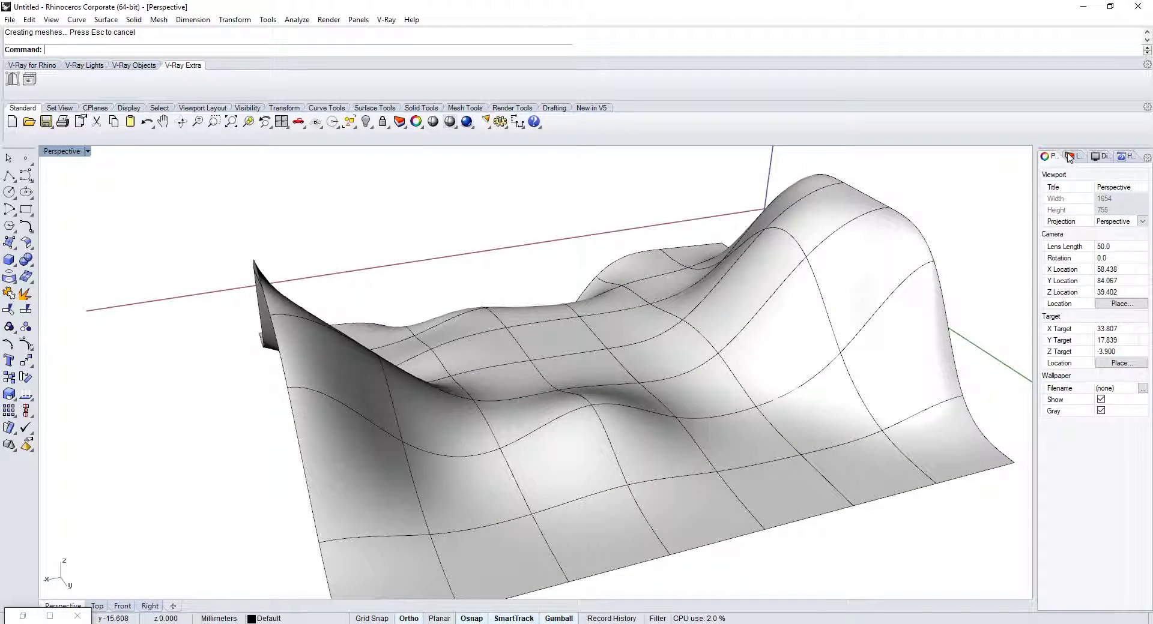
# Step: Add two new layers to the model, keeping their default names
pyautogui.click(1068, 157)
pyautogui.click(1043, 169)
pyautogui.click(1043, 169)
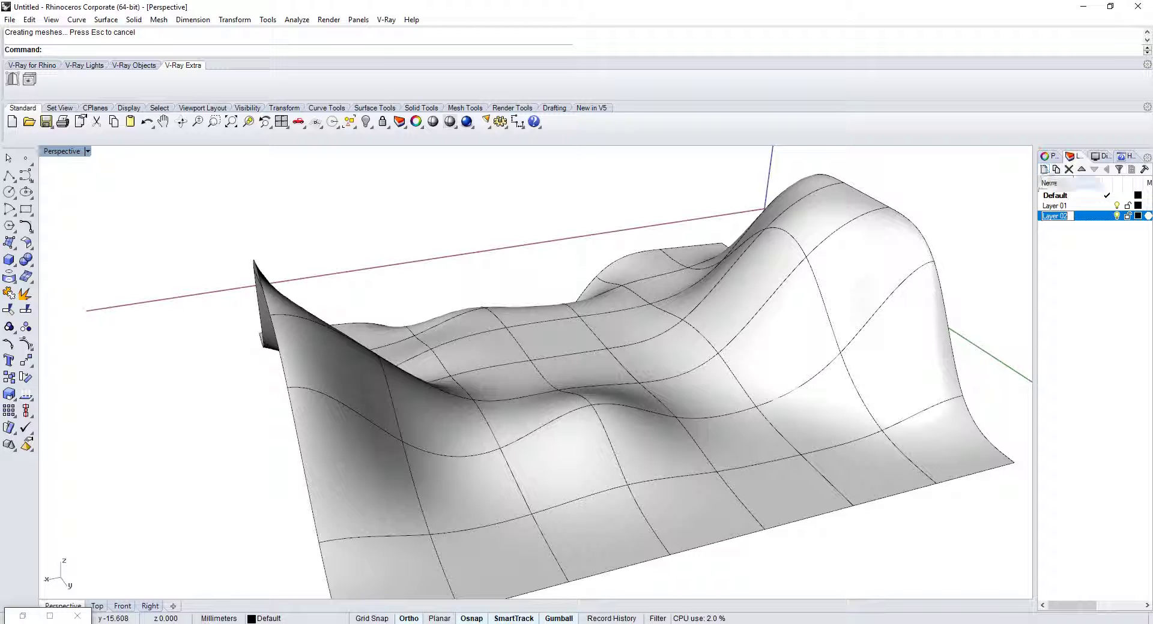
pyautogui.click(788, 285)
pyautogui.rightClick(253, 618)
pyautogui.click(273, 609)
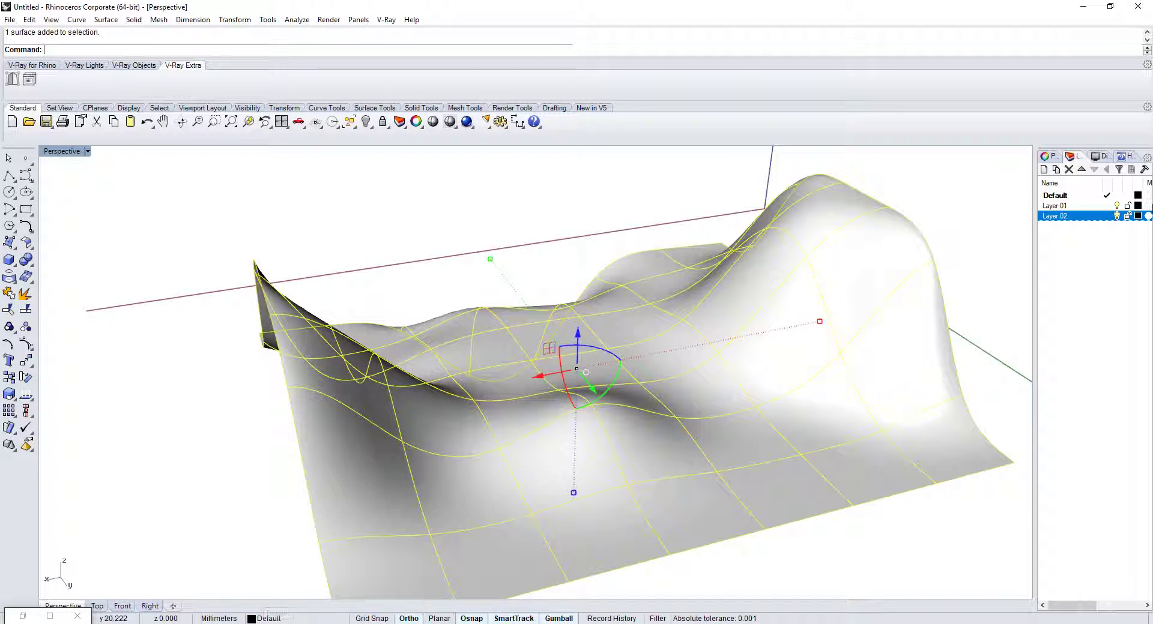
# Step: Set the colour of Layer 01 to red and make it the current layer
pyautogui.click(1067, 206)
pyautogui.moveTo(525, 283); pyautogui.dragTo(638, 301, button='right')
pyautogui.click(478, 268)
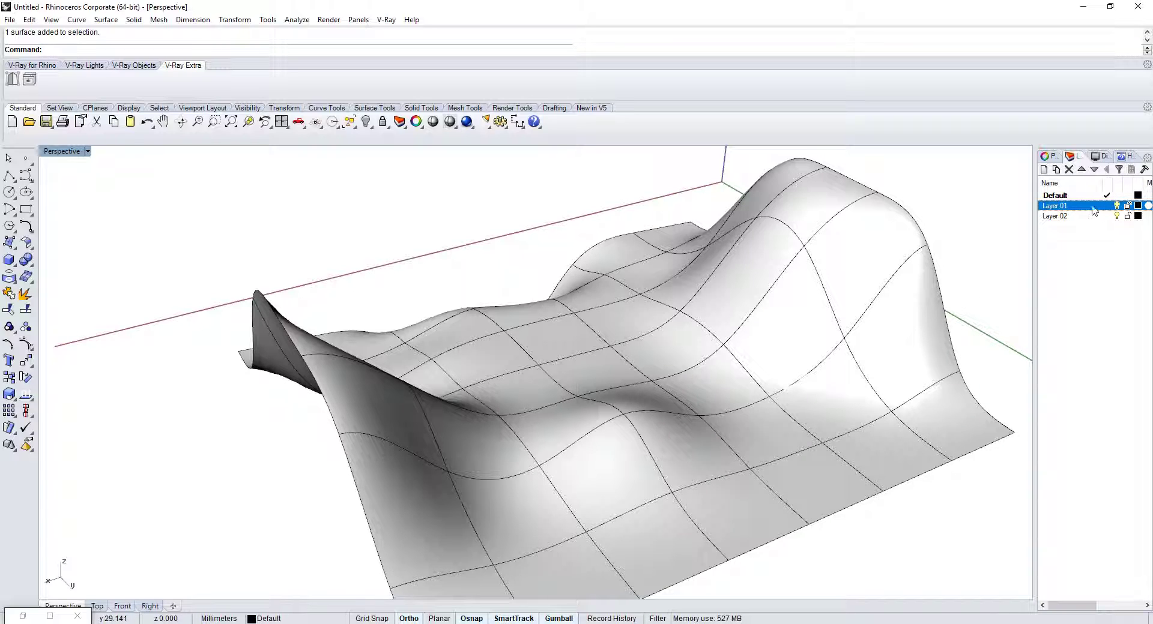
pyautogui.click(1144, 206)
pyautogui.click(780, 337)
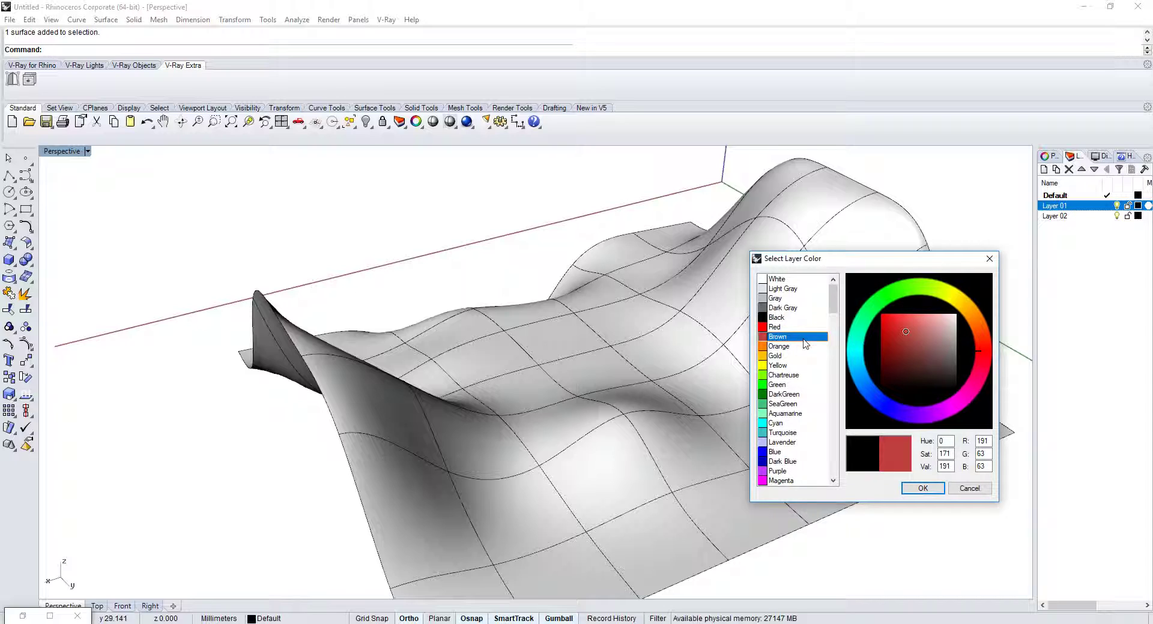
pyautogui.click(925, 487)
pyautogui.moveTo(487, 275); pyautogui.dragTo(529, 321, button='right')
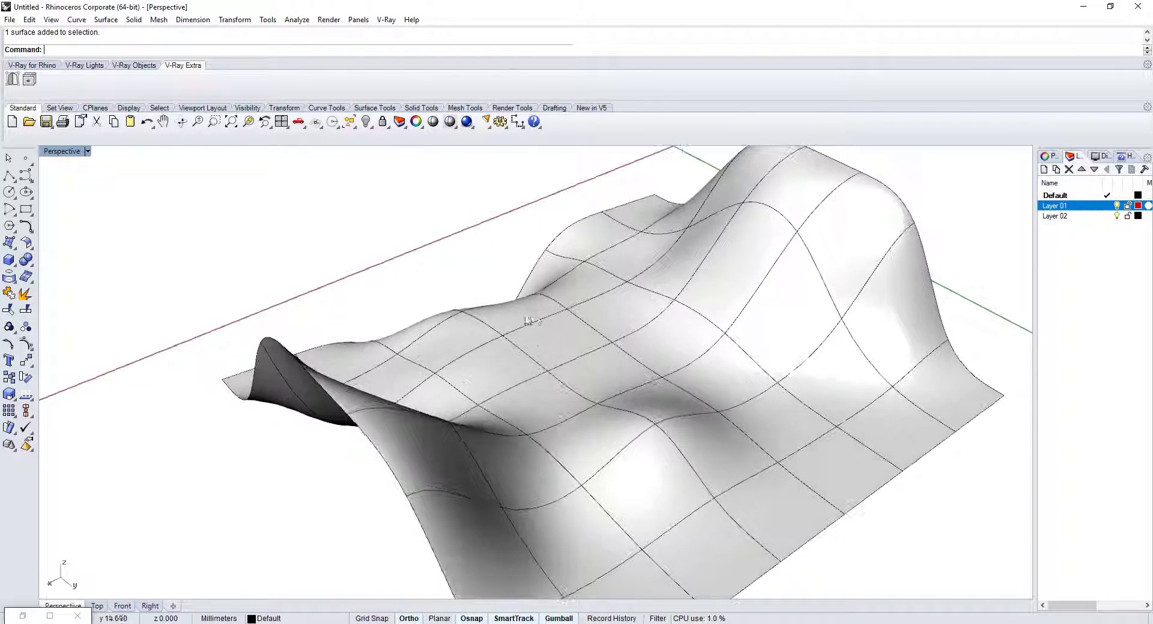
pyautogui.doubleClick(1085, 206)
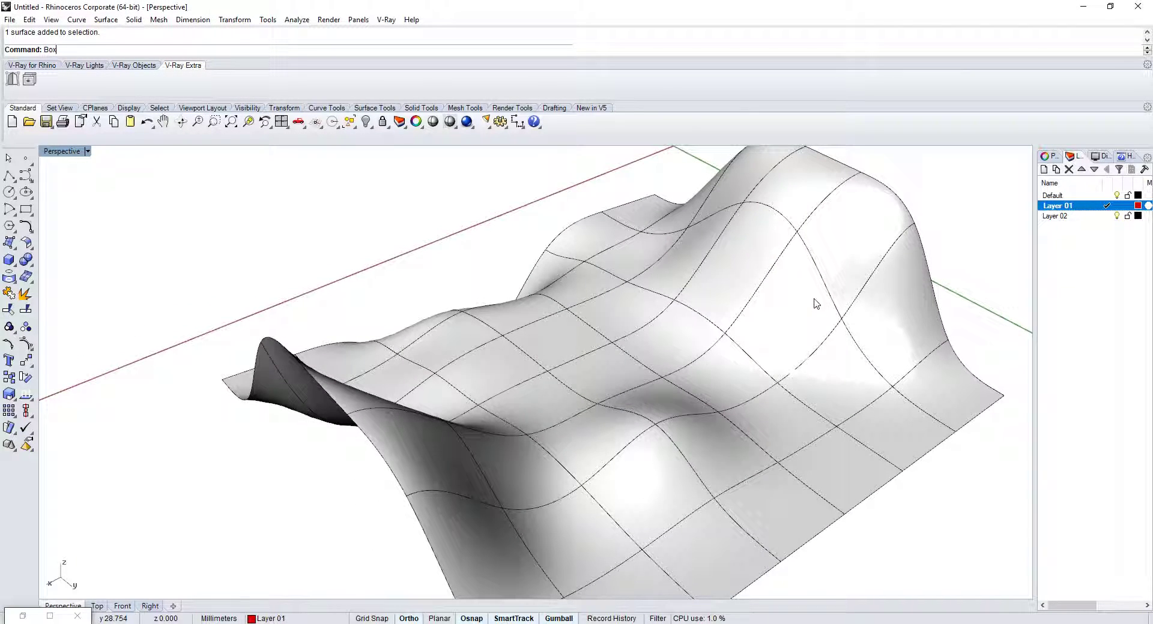
# Step: Create a box on Layer 01 in the middle of the terrain surface and place a duplicate of it nearby
pyautogui.press('Return')
pyautogui.click(569, 274)
pyautogui.click(557, 347)
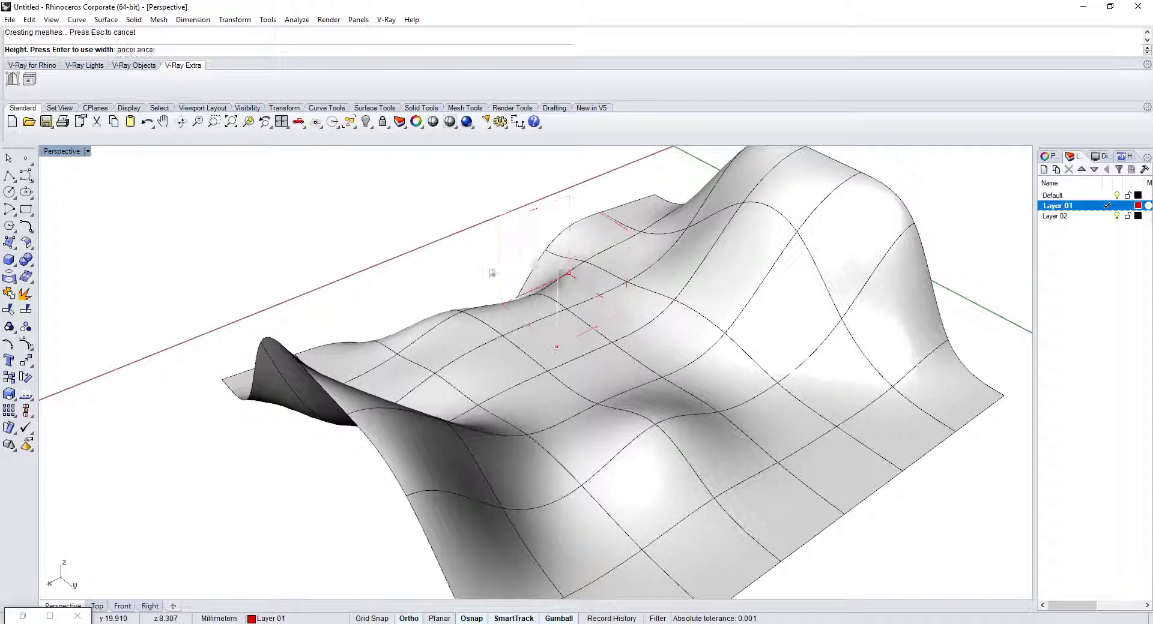
pyautogui.click(546, 243)
pyautogui.moveTo(567, 235); pyautogui.dragTo(483, 429)
pyautogui.click(541, 299)
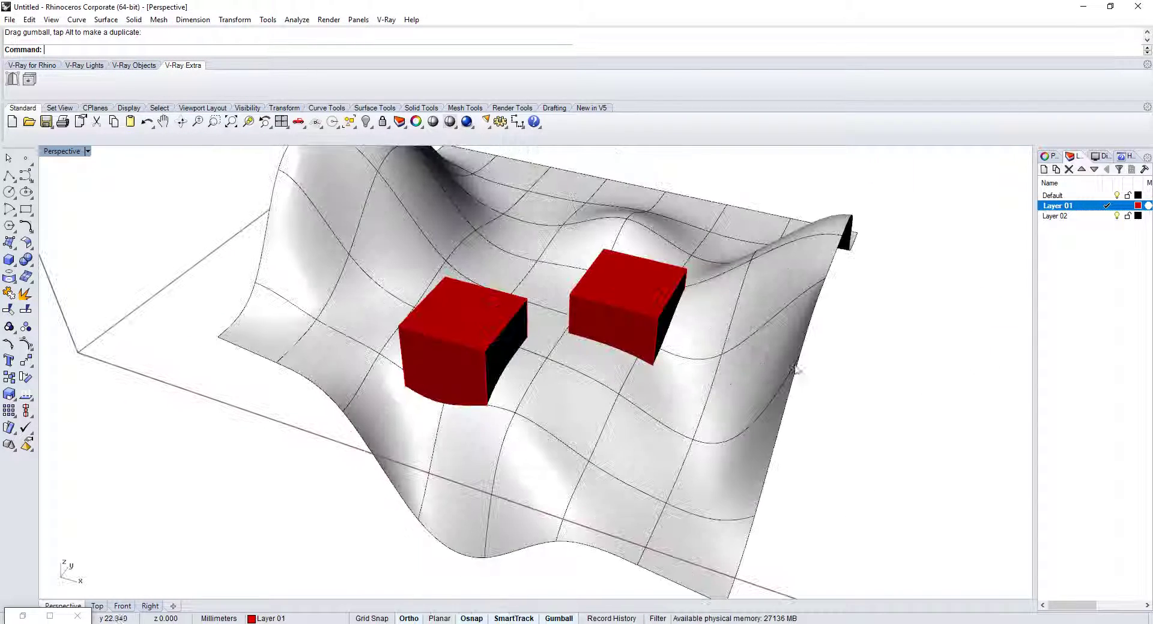
# Step: Select both red boxes and place duplicates of them on the terrain behind the originals
pyautogui.click(628, 302)
pyautogui.click(426, 345)
pyautogui.click(456, 394)
pyautogui.scroll(-8, 469, 394)
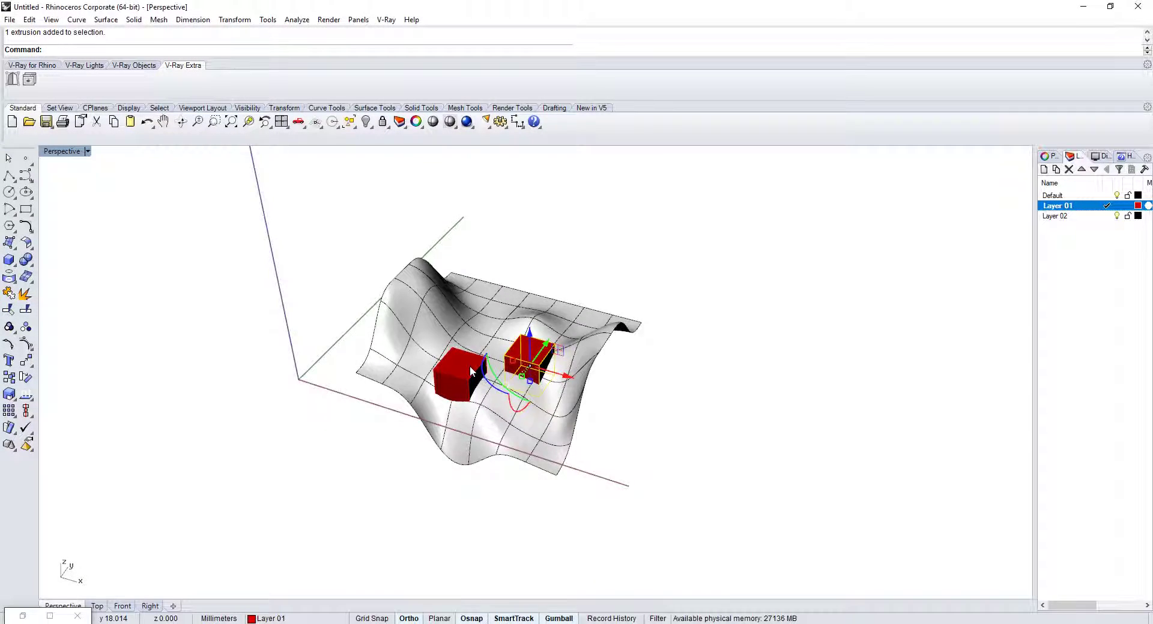
pyautogui.scroll(8, 470, 367)
pyautogui.click(470, 367)
pyautogui.click(510, 399)
pyautogui.keyDown('shift'); pyautogui.click(604, 359); pyautogui.keyUp('shift')
pyautogui.scroll(-2, 539, 390)
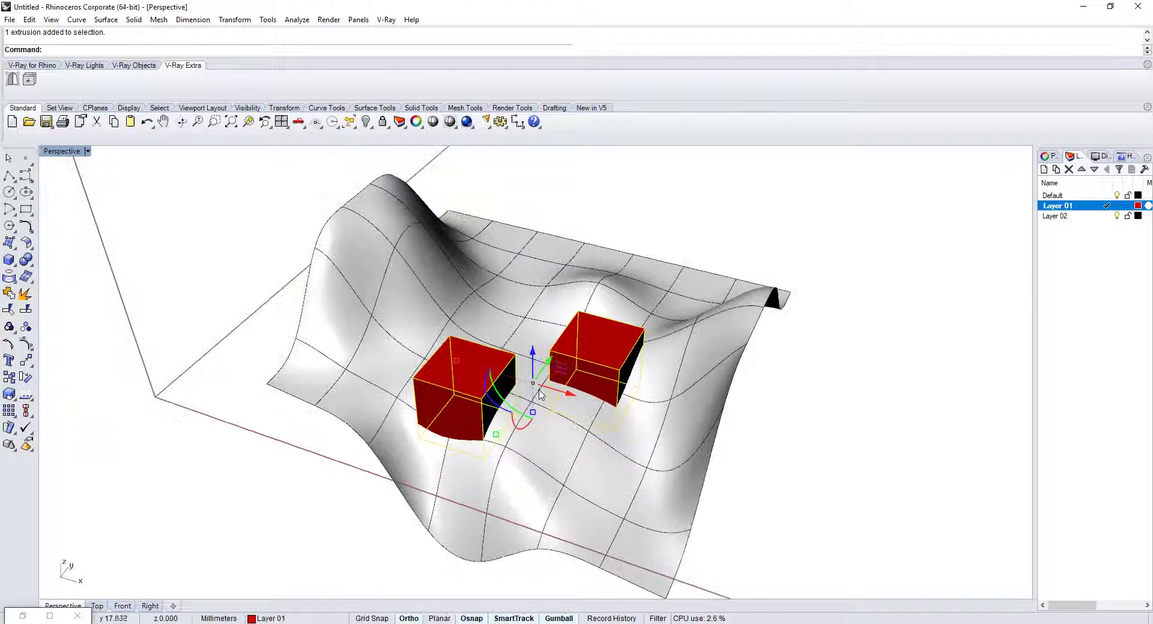
pyautogui.moveTo(548, 361); pyautogui.dragTo(559, 305)
pyautogui.press('alt')
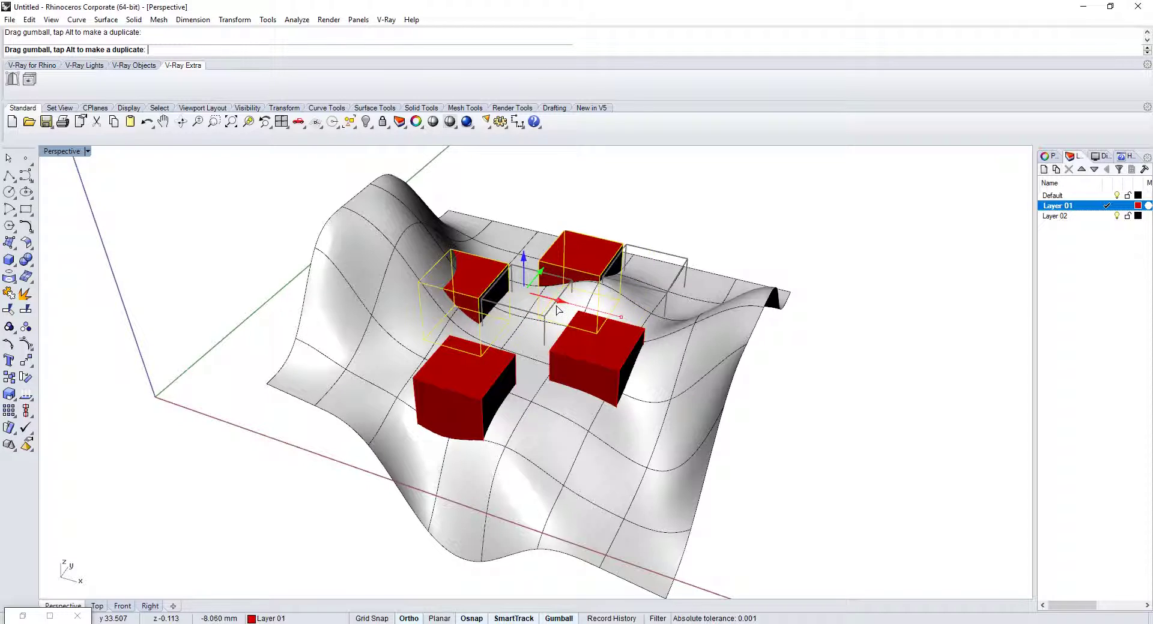
# Step: Assign the two duplicated boxes to Layer 02 and clear the selection
pyautogui.click(264, 618)
pyautogui.click(294, 607)
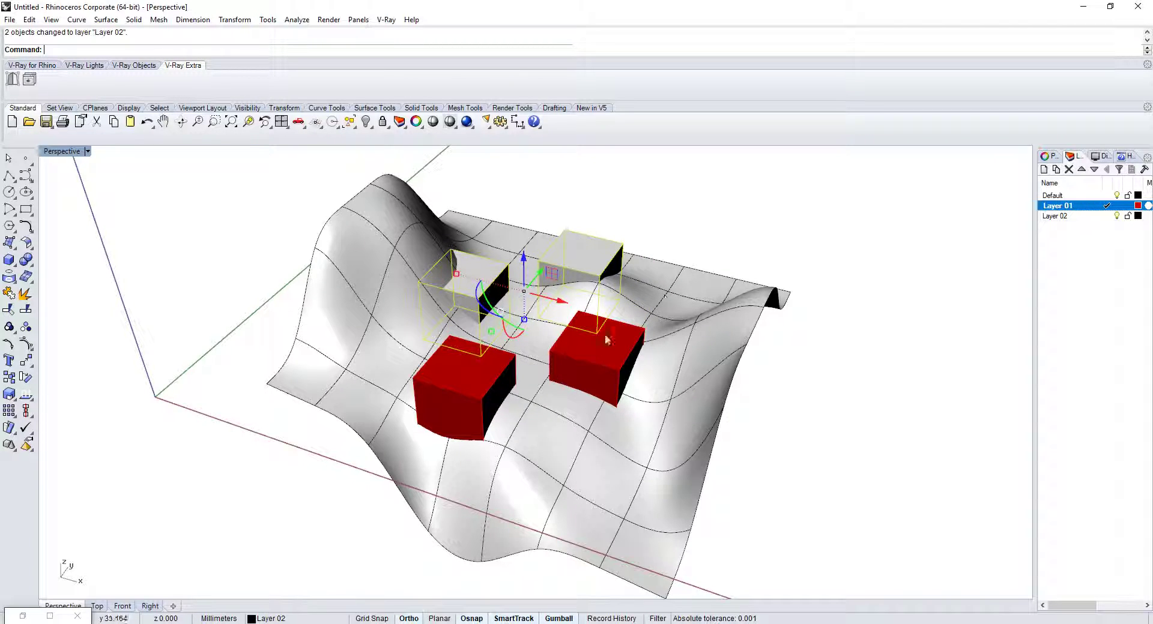
pyautogui.click(441, 401)
pyautogui.click(486, 427)
pyautogui.press('Delete')
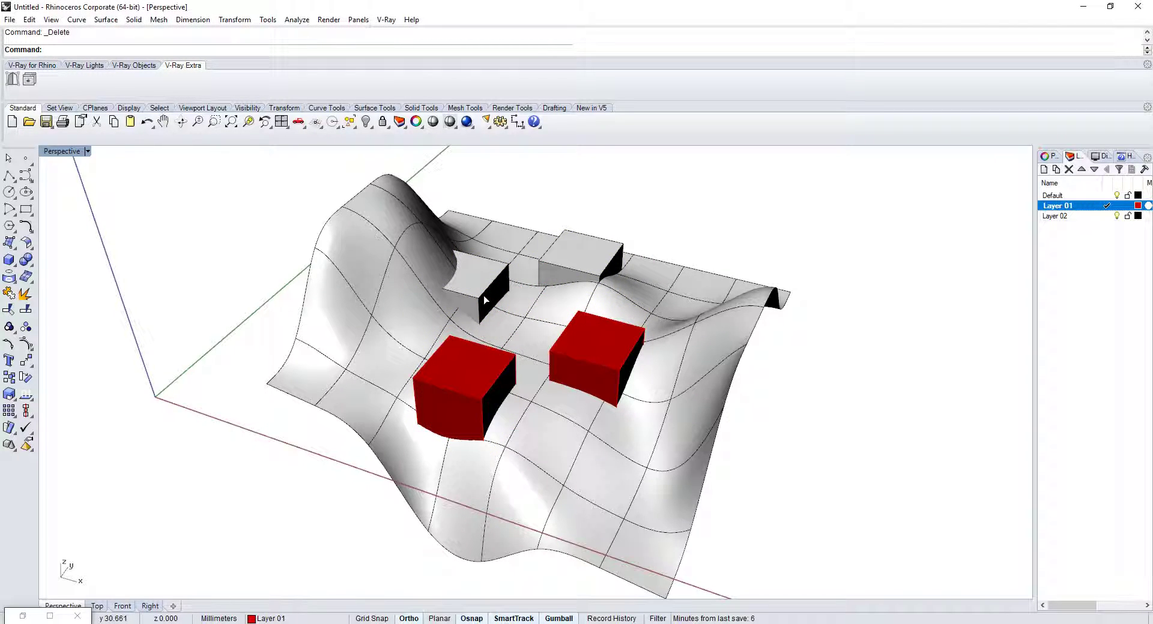
# Step: Set the colour of Layer 02 to blue
pyautogui.click(484, 294)
pyautogui.press('Escape')
pyautogui.click(494, 278)
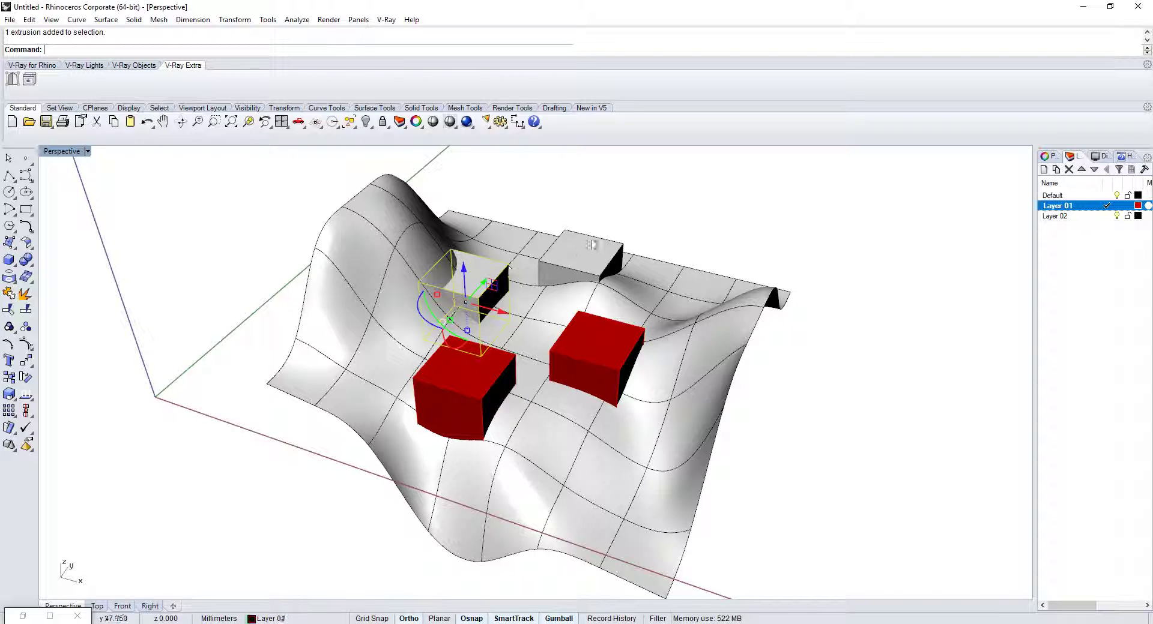
pyautogui.keyDown('shift'); pyautogui.click(592, 246); pyautogui.keyUp('shift')
pyautogui.click(1137, 217)
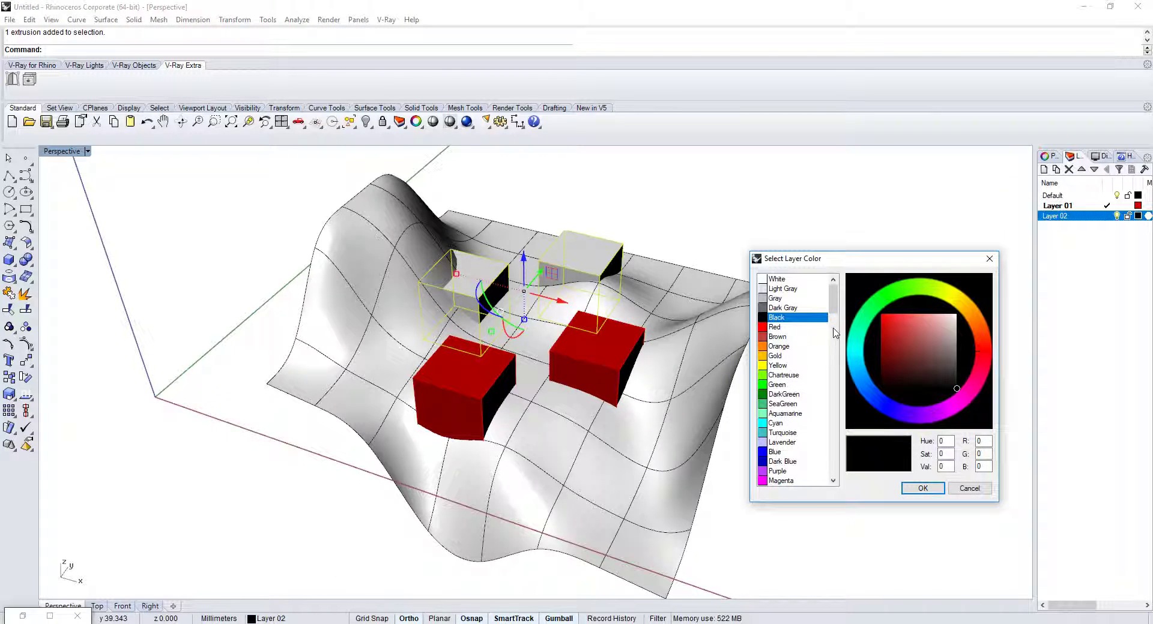
pyautogui.click(874, 397)
pyautogui.click(922, 488)
pyautogui.moveTo(777, 437); pyautogui.dragTo(732, 447, button='right')
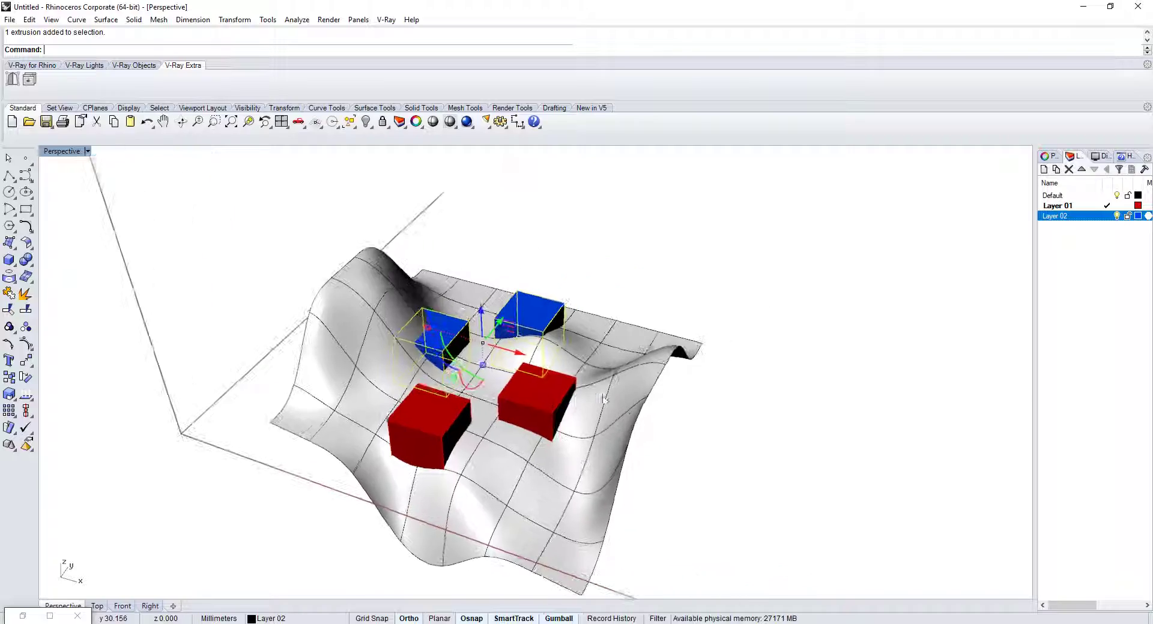
pyautogui.scroll(5, 678, 384)
pyautogui.moveTo(679, 385); pyautogui.dragTo(718, 317, button='right')
pyautogui.scroll(-4, 717, 317)
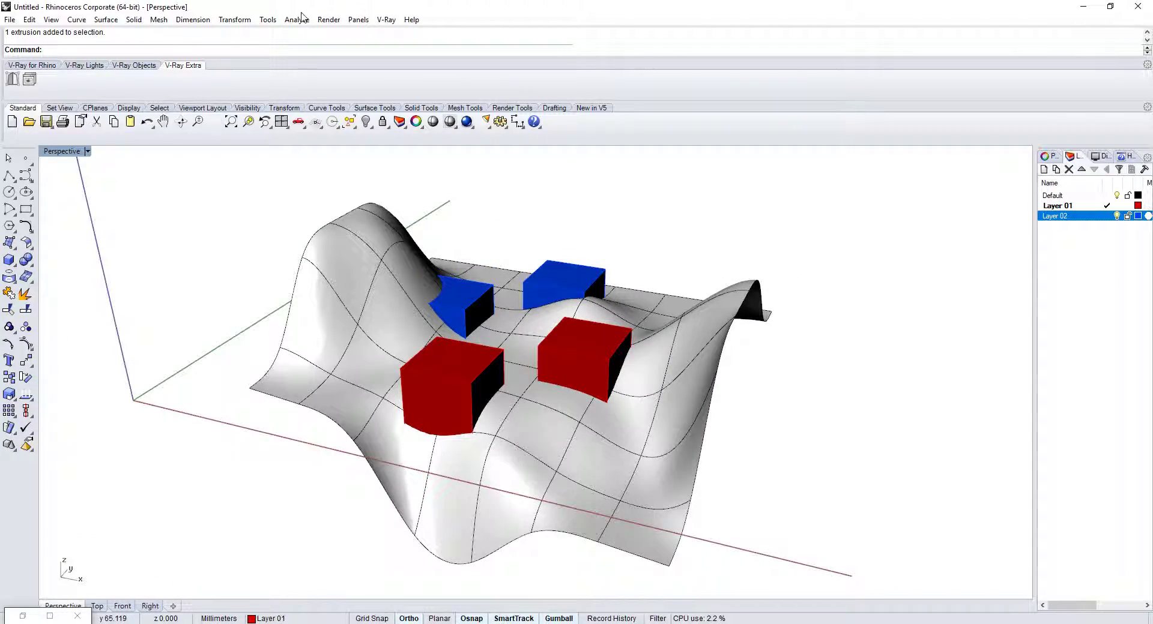
# Step: Switch to Grasshopper beside the Rhino model and add a Geometry parameter to the empty canvas
pyautogui.click(22, 617)
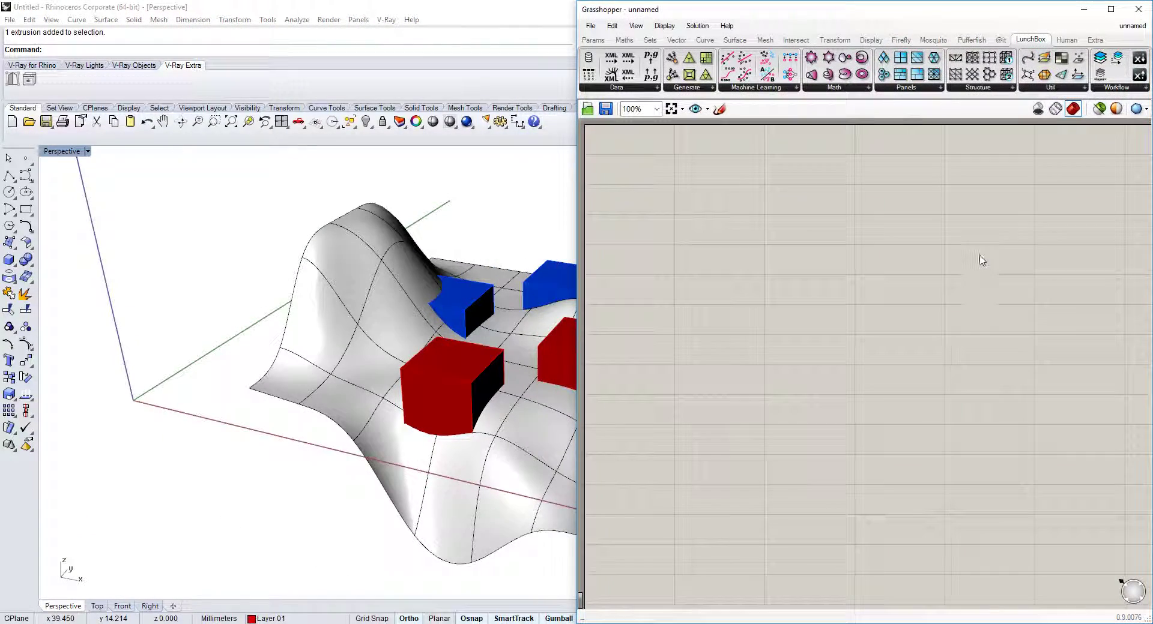
pyautogui.keyDown('shift'); pyautogui.moveTo(547, 383); pyautogui.dragTo(460, 426, button='right'); pyautogui.keyUp('shift')
pyautogui.moveTo(414, 363); pyautogui.dragTo(390, 404, button='right')
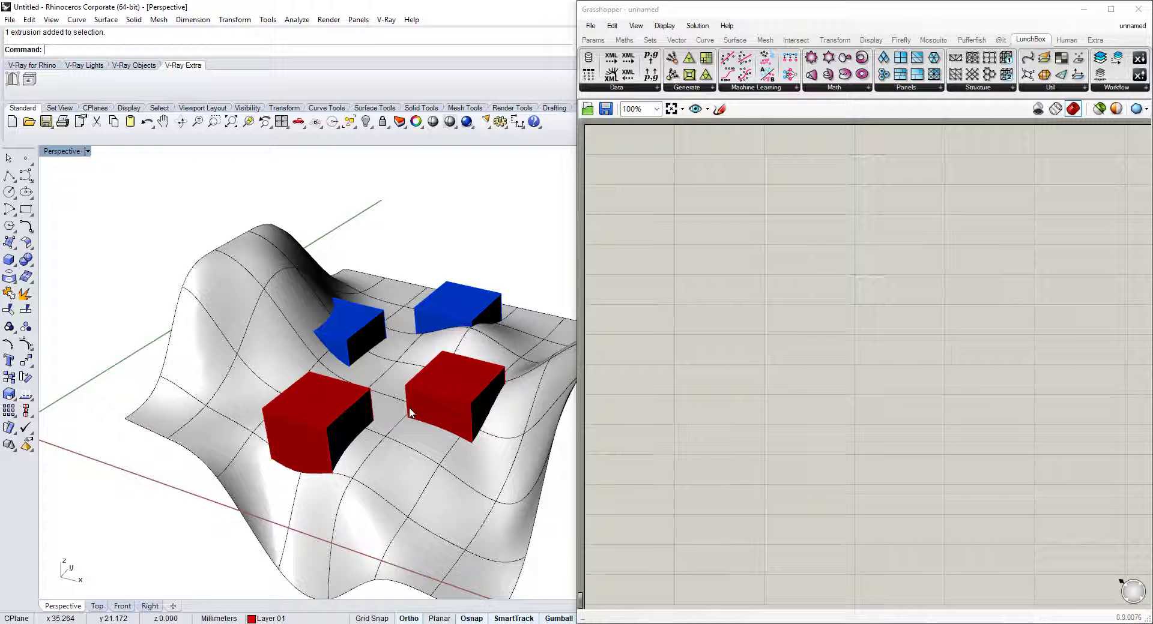
pyautogui.doubleClick(738, 220)
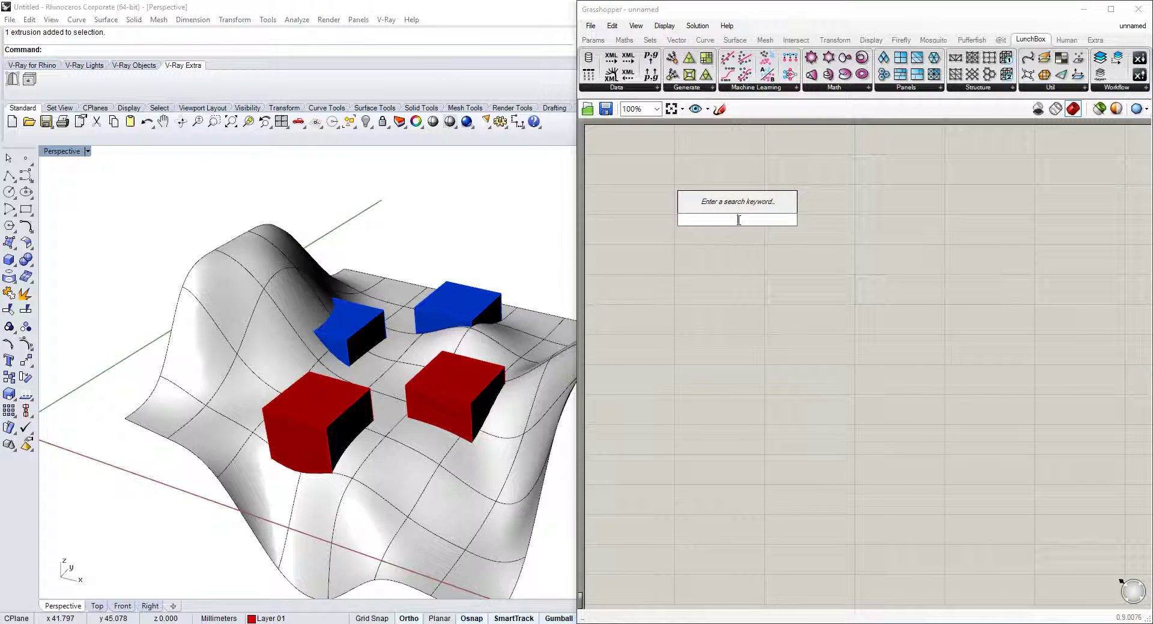
pyautogui.write('geo')
pyautogui.press('Return')
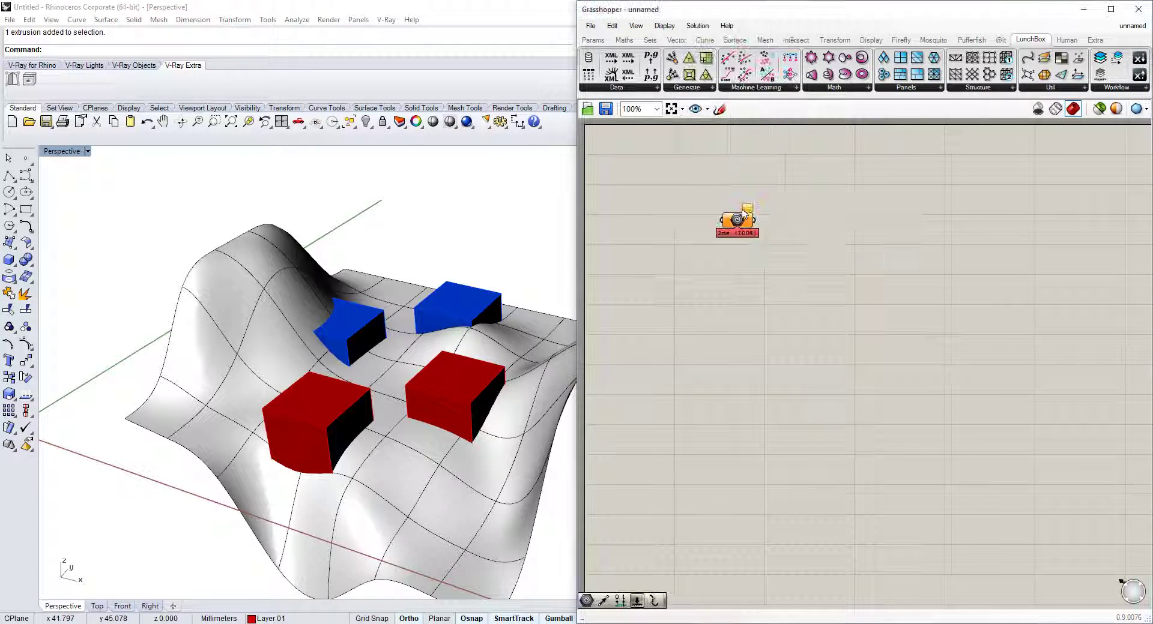
# Step: Reference the two blue boxes from the Rhino model in the Geometry parameter
pyautogui.rightClick(742, 223)
pyautogui.click(874, 408)
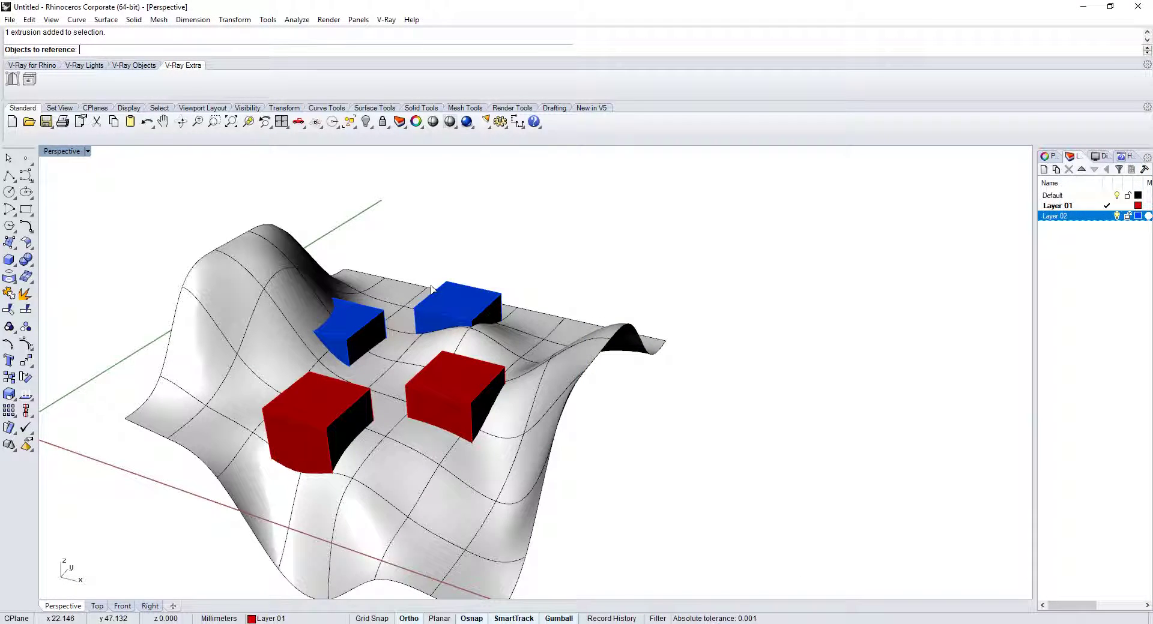
pyautogui.click(457, 306)
pyautogui.click(356, 321)
pyautogui.press('Return')
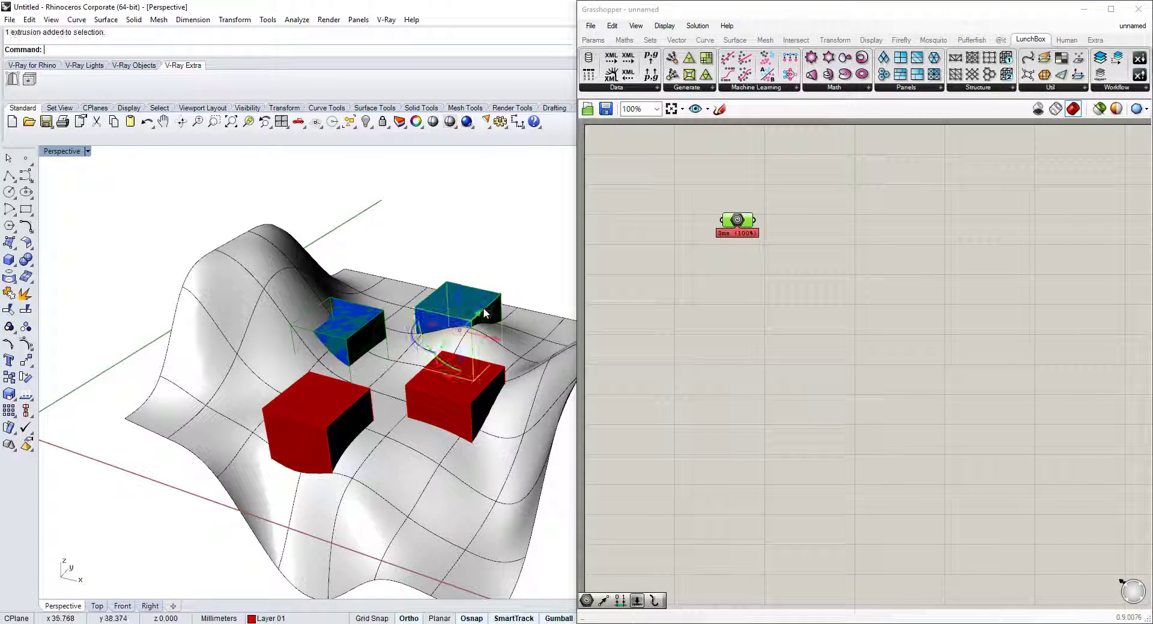
# Step: Duplicate the rear blue box along the red axis and place the copy beside it on the terrain
pyautogui.moveTo(494, 340); pyautogui.dragTo(562, 362)
pyautogui.scroll(5, 380, 352)
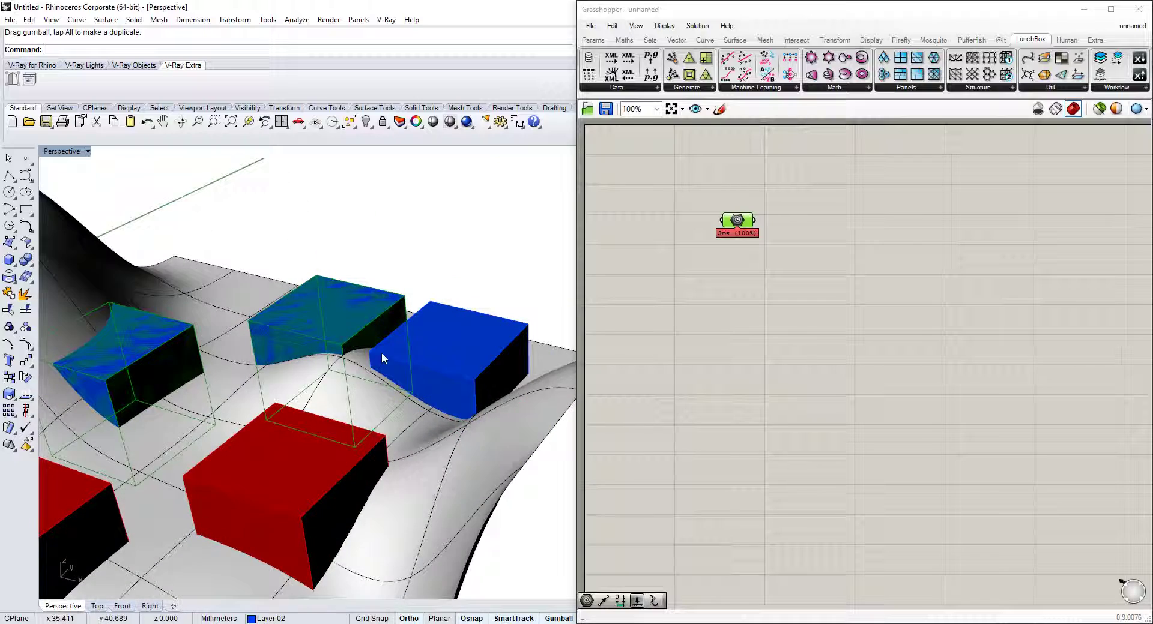
pyautogui.moveTo(406, 377); pyautogui.dragTo(487, 305, button='right')
pyautogui.scroll(-4, 487, 305)
pyautogui.moveTo(747, 243); pyautogui.dragTo(743, 266, button='right')
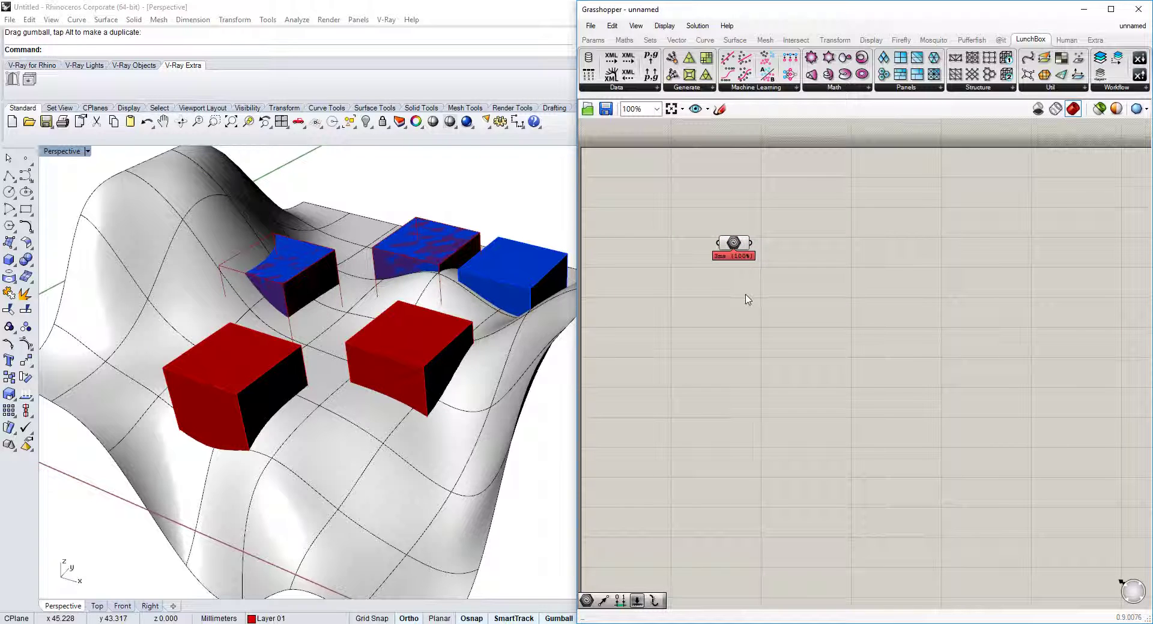
# Step: Add a Geometry Pipeline component and place it just below the Geometry parameter
pyautogui.doubleClick(718, 344)
pyautogui.write('geo')
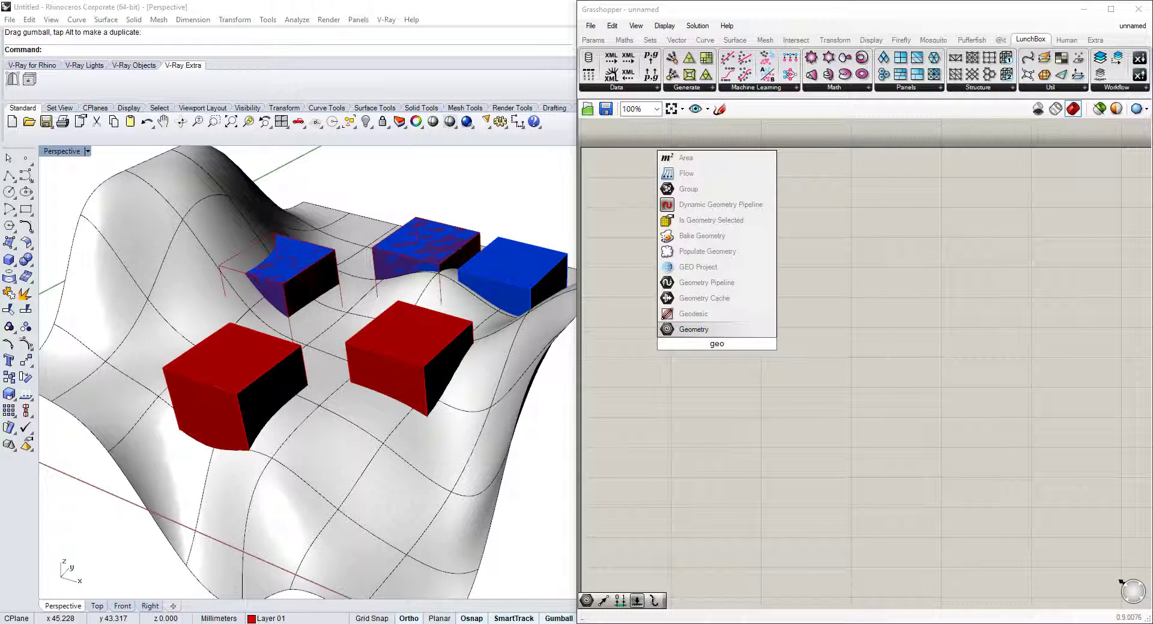
pyautogui.click(706, 282)
pyautogui.scroll(2, 705, 287)
pyautogui.moveTo(717, 370); pyautogui.dragTo(743, 294)
pyautogui.moveTo(735, 317); pyautogui.dragTo(736, 316, button='right')
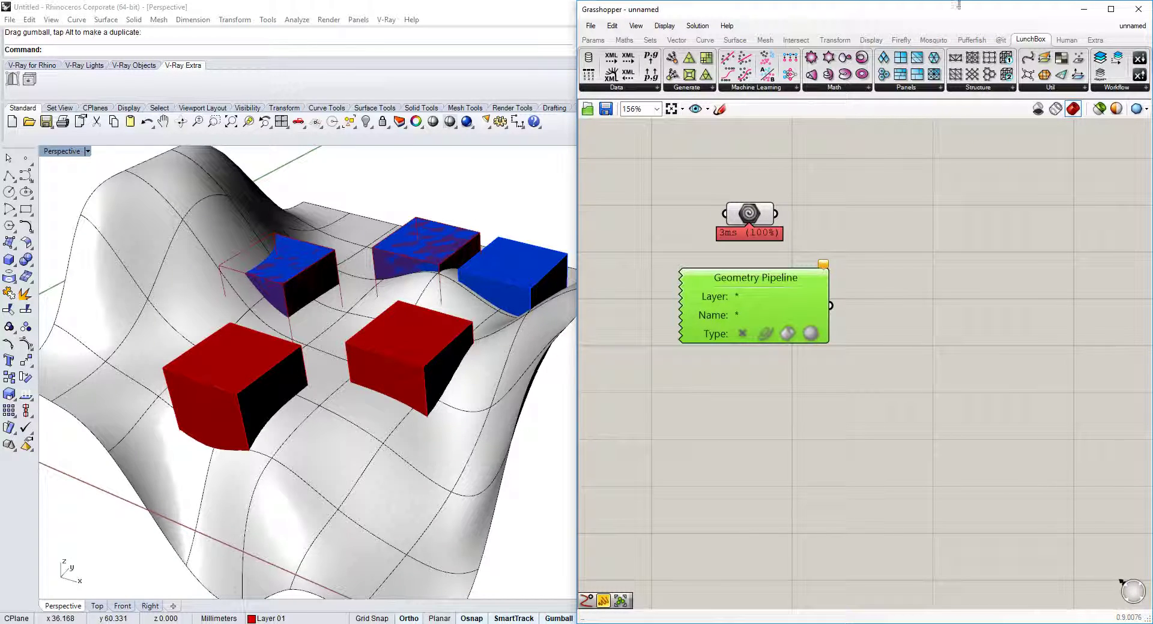
# Step: Set the Geometry Pipeline's layer filter to Layer 02 and enable its Brep type
pyautogui.moveTo(958, 5); pyautogui.dragTo(1148, 151)
pyautogui.doubleClick(738, 297)
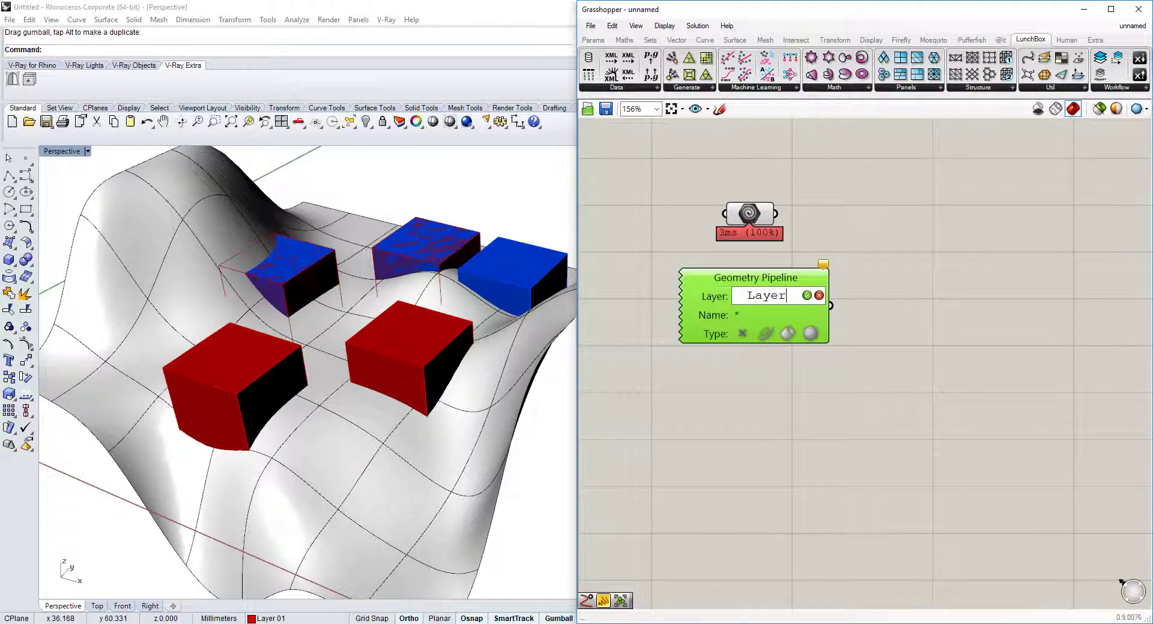
pyautogui.moveTo(993, 3); pyautogui.dragTo(1151, 198)
pyautogui.write('Layer 02')
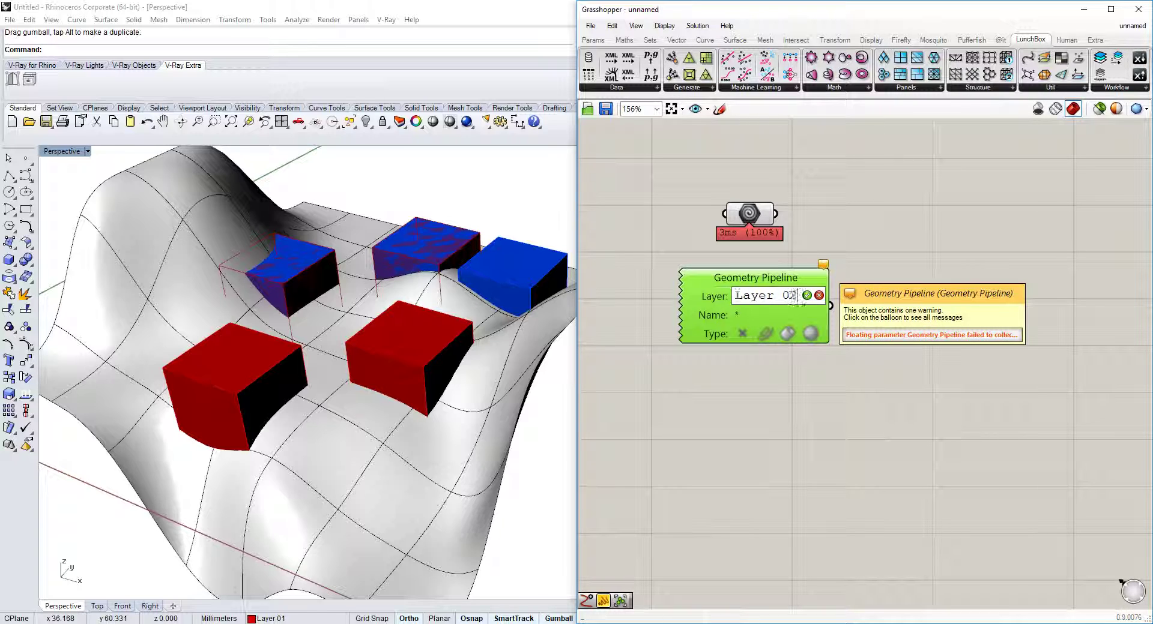
pyautogui.click(808, 295)
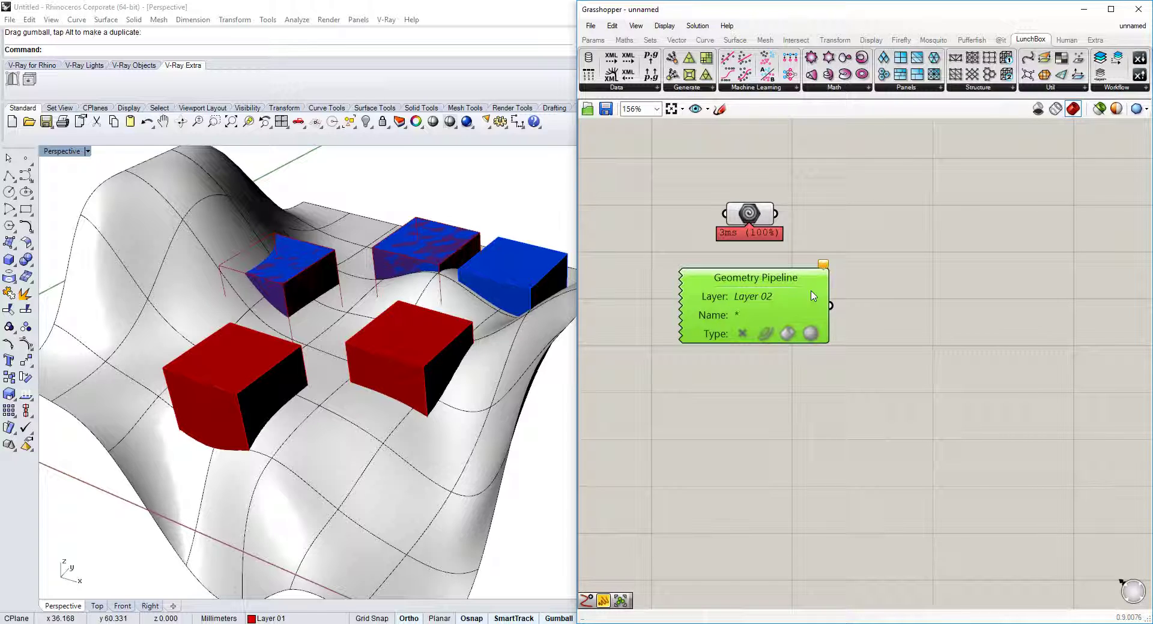
pyautogui.doubleClick(787, 333)
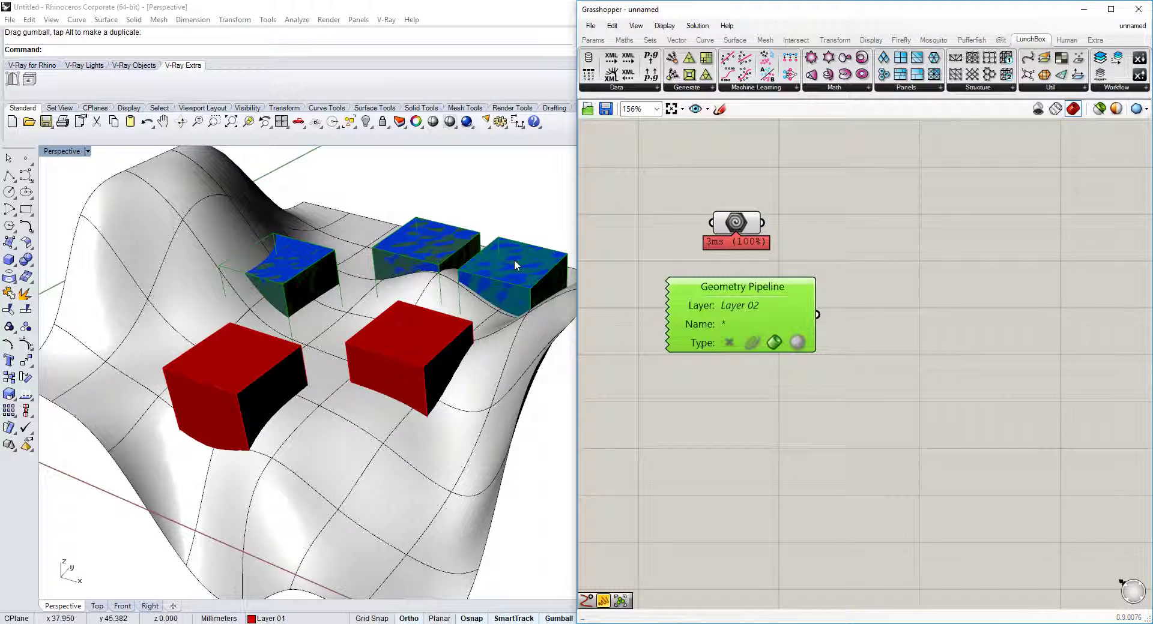
# Step: Duplicate the middle blue box along the red axis towards the hill
pyautogui.click(425, 248)
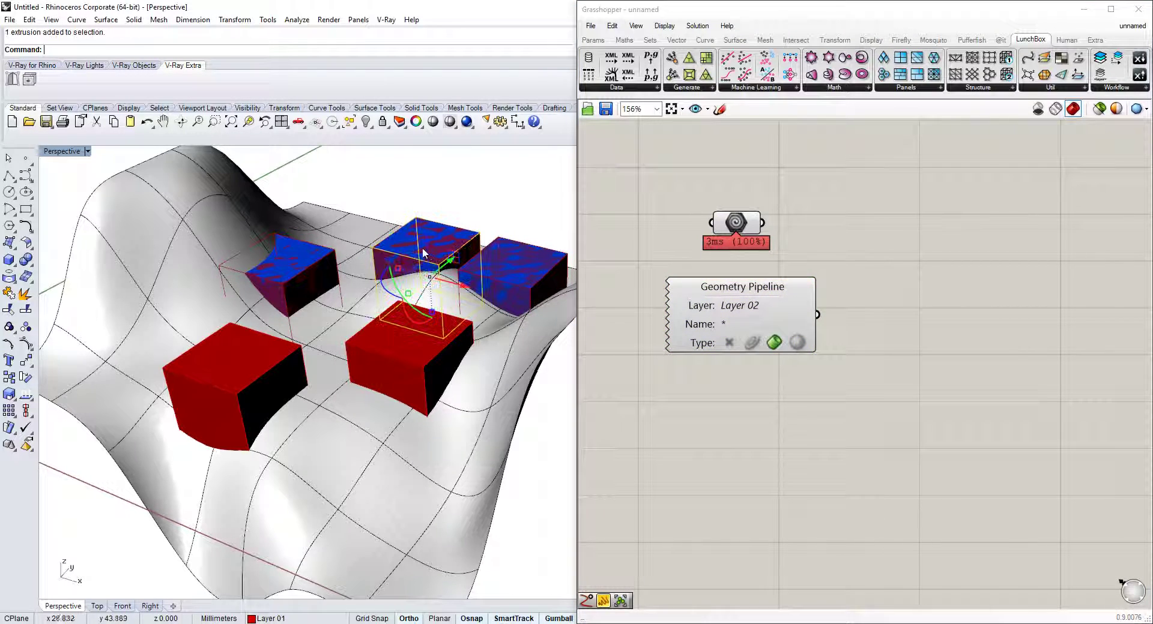
pyautogui.keyDown('shift'); pyautogui.moveTo(427, 248); pyautogui.dragTo(423, 279, button='right'); pyautogui.keyUp('shift')
pyautogui.keyDown('alt'); pyautogui.moveTo(463, 314); pyautogui.dragTo(359, 279); pyautogui.keyUp('alt')
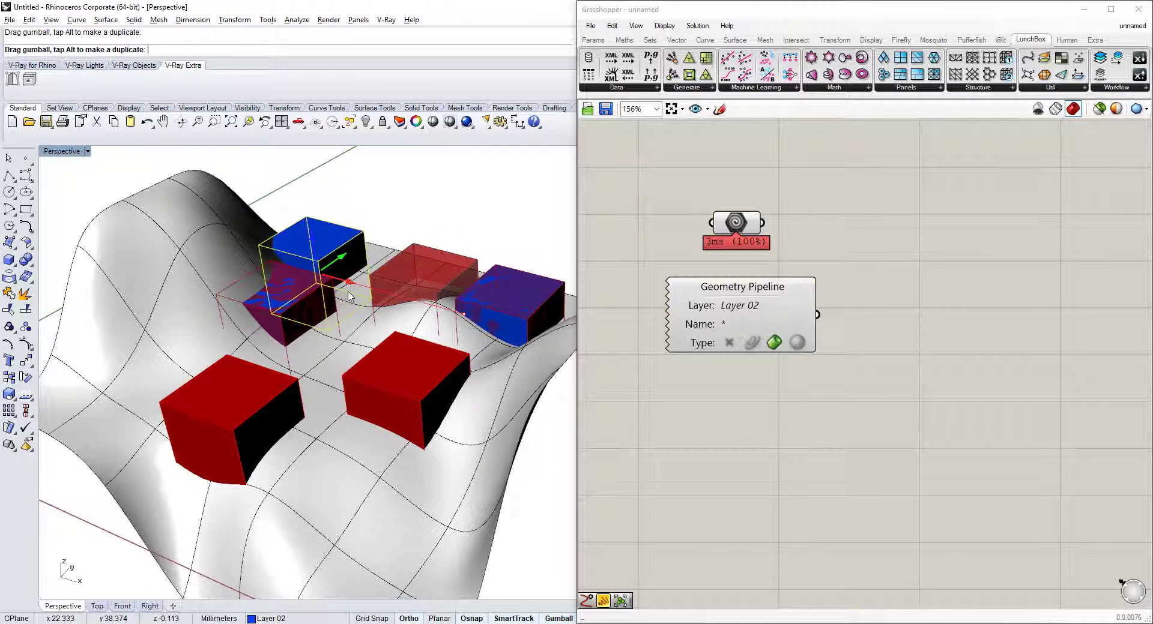
pyautogui.click(358, 253)
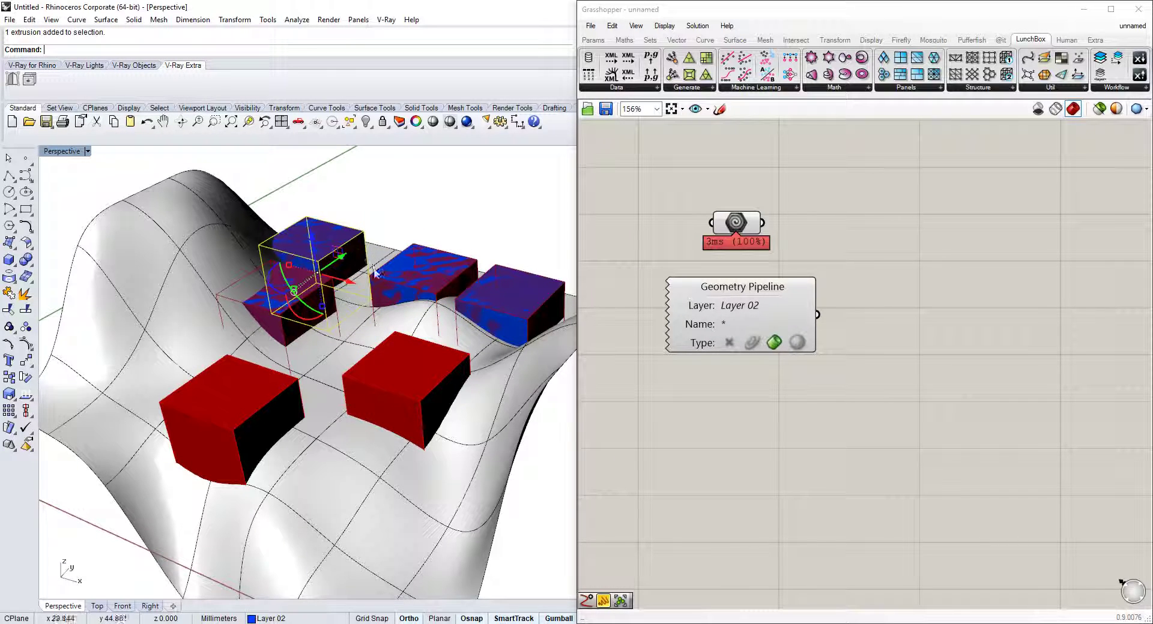
pyautogui.scroll(-4, 482, 315)
pyautogui.press('Escape')
# Step: Copy and paste the Geometry Pipeline component and place the copy directly below the original
pyautogui.moveTo(803, 322); pyautogui.dragTo(810, 273, button='right')
pyautogui.click(794, 259)
pyautogui.keyDown('alt'); pyautogui.moveTo(788, 392); pyautogui.dragTo(777, 353); pyautogui.keyUp('alt')
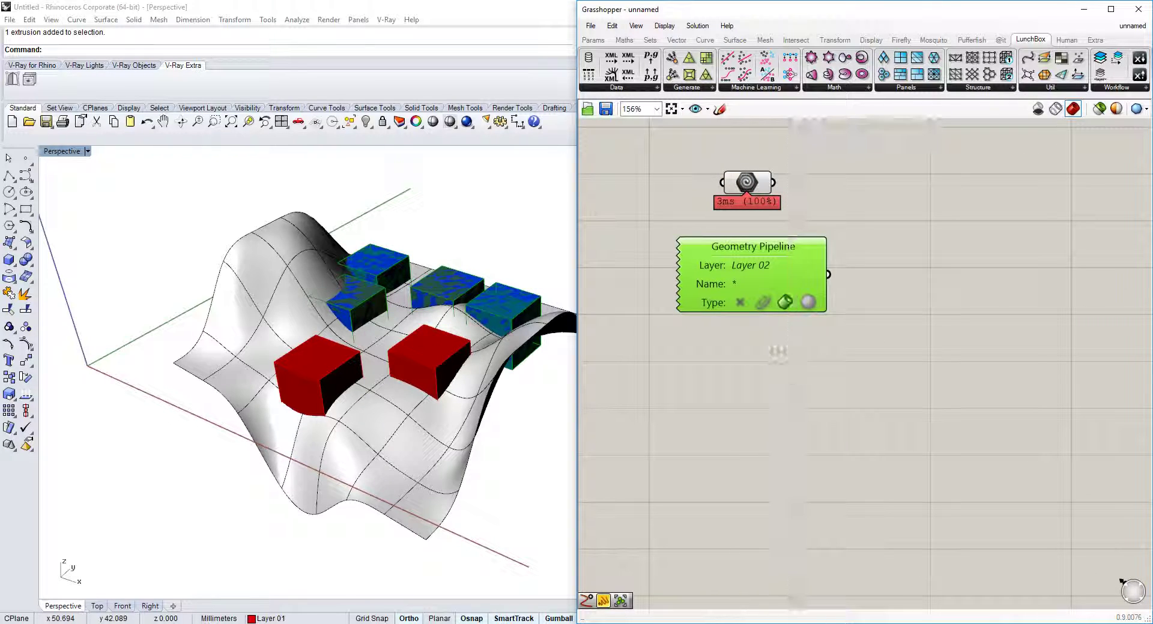
pyautogui.moveTo(754, 251)
pyautogui.mouseDown()
pyautogui.moveTo(755, 271)
pyautogui.moveTo(755, 260)
pyautogui.mouseUp()
pyautogui.keyDown('alt'); pyautogui.moveTo(765, 399); pyautogui.dragTo(759, 399); pyautogui.keyUp('alt')
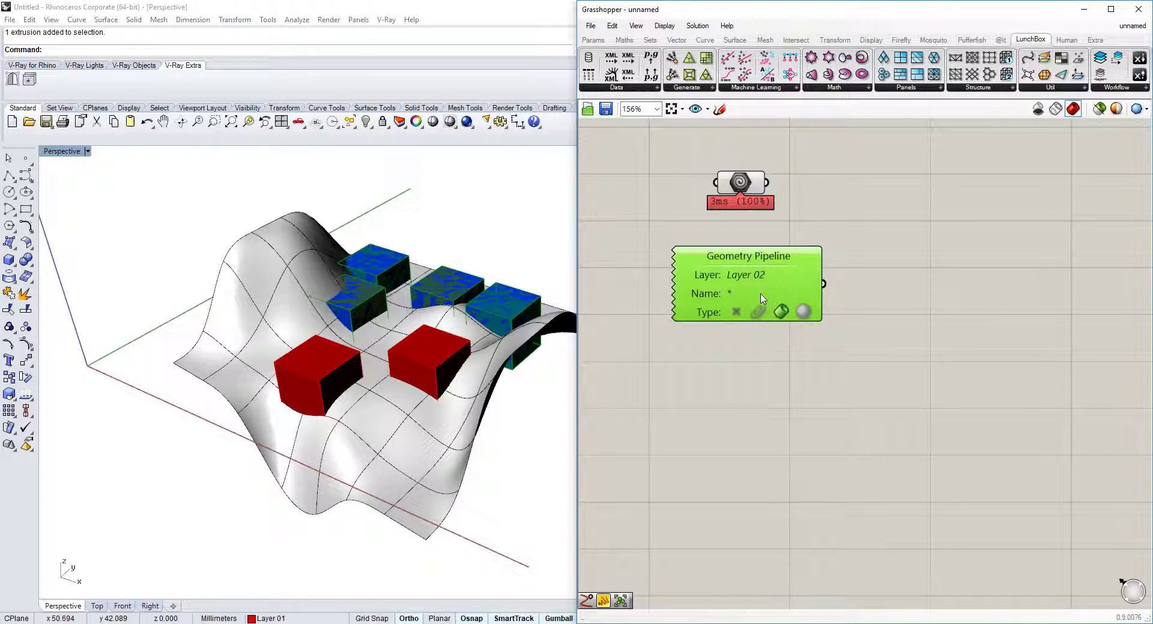
pyautogui.keyDown('ctrl'); pyautogui.click(756, 266); pyautogui.keyUp('ctrl')
pyautogui.click(762, 269)
pyautogui.hotkey('ctrl', 'c')
pyautogui.hotkey('ctrl', 'v')
pyautogui.moveTo(783, 269); pyautogui.dragTo(771, 363)
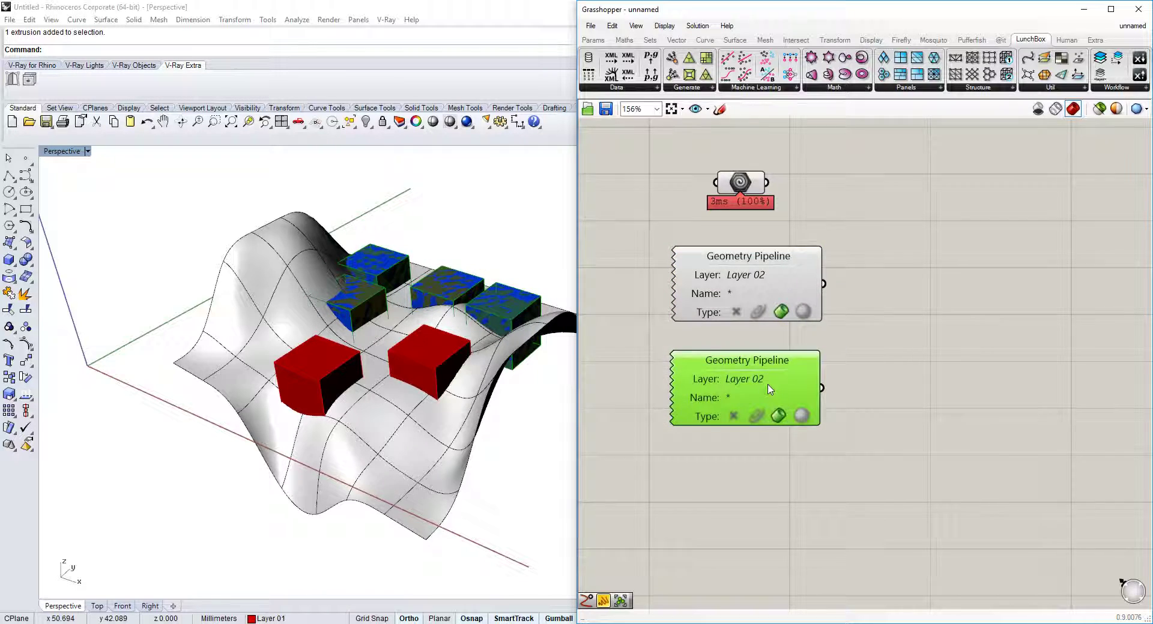
# Step: Set the layer filter of the copied Geometry Pipeline to Layer 01
pyautogui.scroll(2, 768, 385)
pyautogui.moveTo(768, 385); pyautogui.dragTo(830, 363, button='right')
pyautogui.click(822, 362)
pyautogui.doubleClick(812, 359)
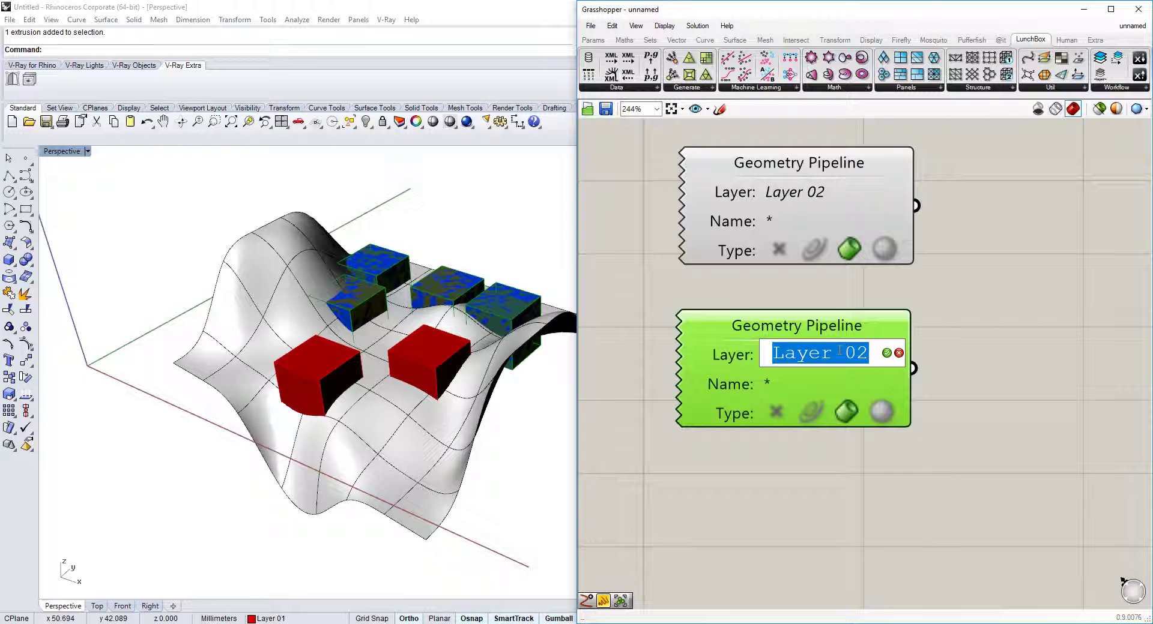
pyautogui.click(866, 354)
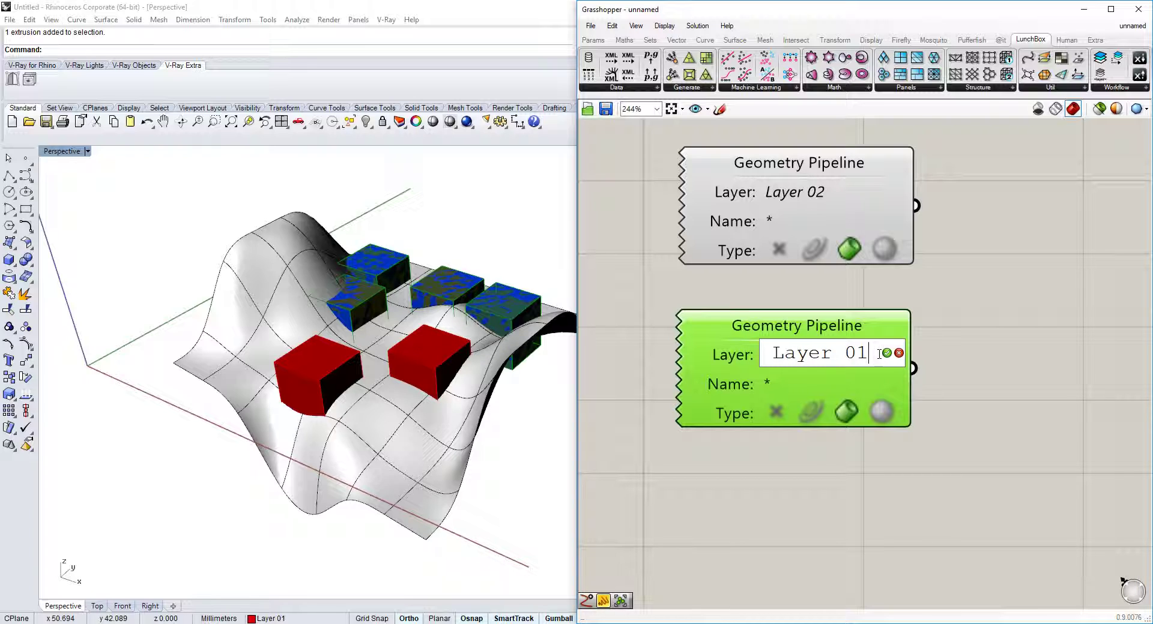
pyautogui.click(886, 353)
pyautogui.click(638, 282)
# Step: Examine which boxes each Geometry Pipeline picks up in the model, and return to the full Rhino window
pyautogui.rightClick(471, 303)
pyautogui.scroll(5, 471, 303)
pyautogui.press('Escape')
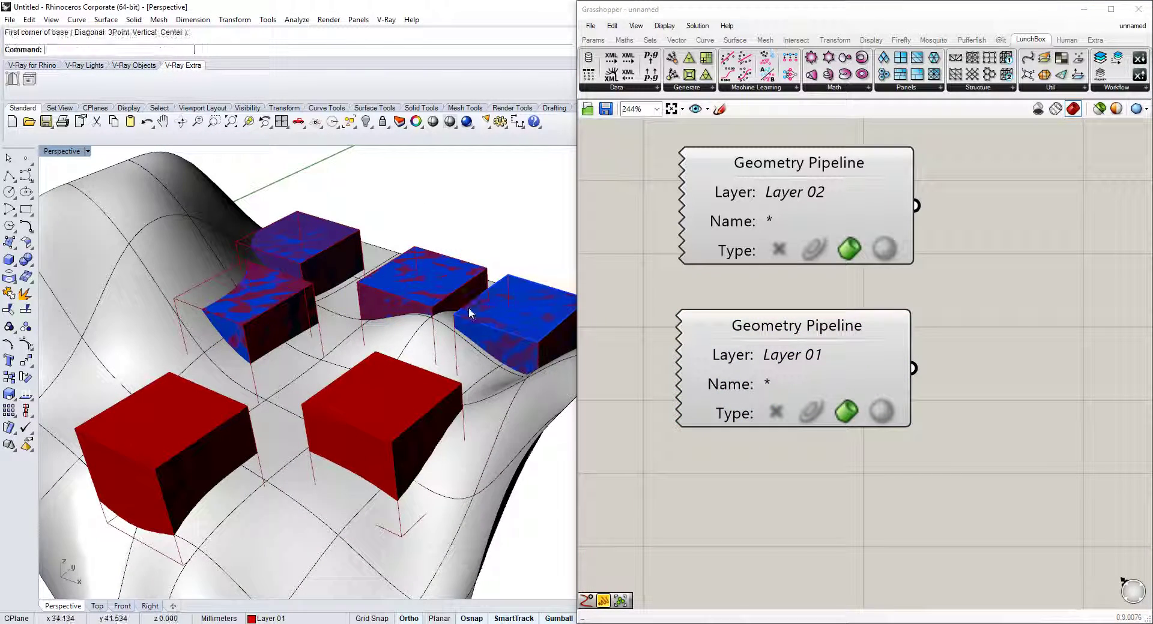
pyautogui.moveTo(470, 313); pyautogui.dragTo(411, 394, button='right')
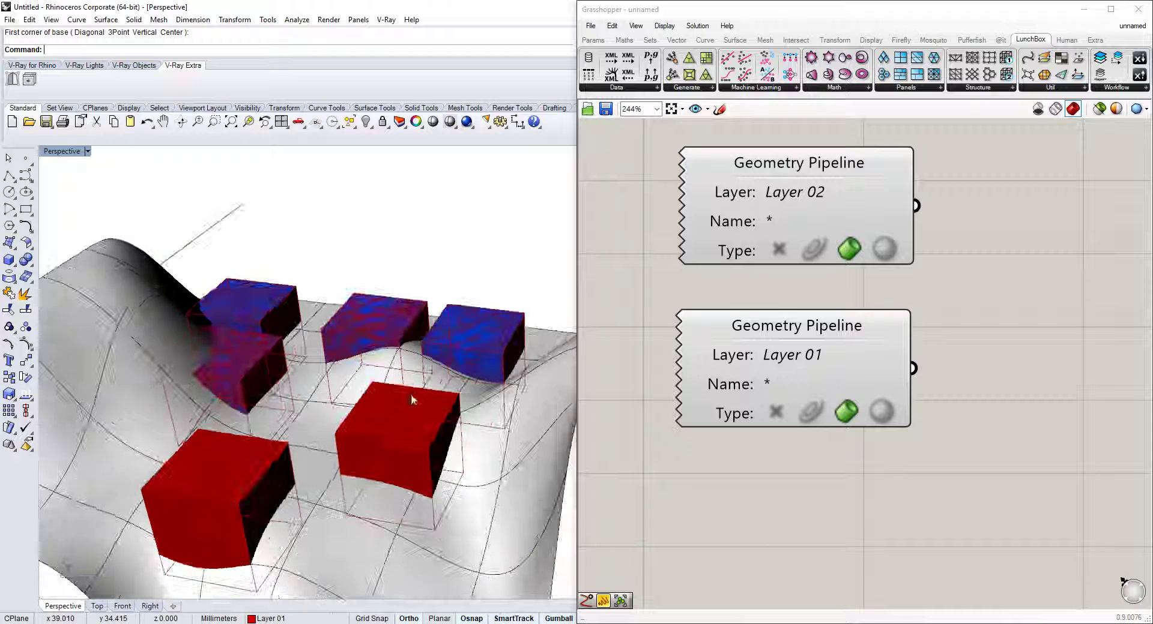
pyautogui.click(884, 360)
pyautogui.click(800, 194)
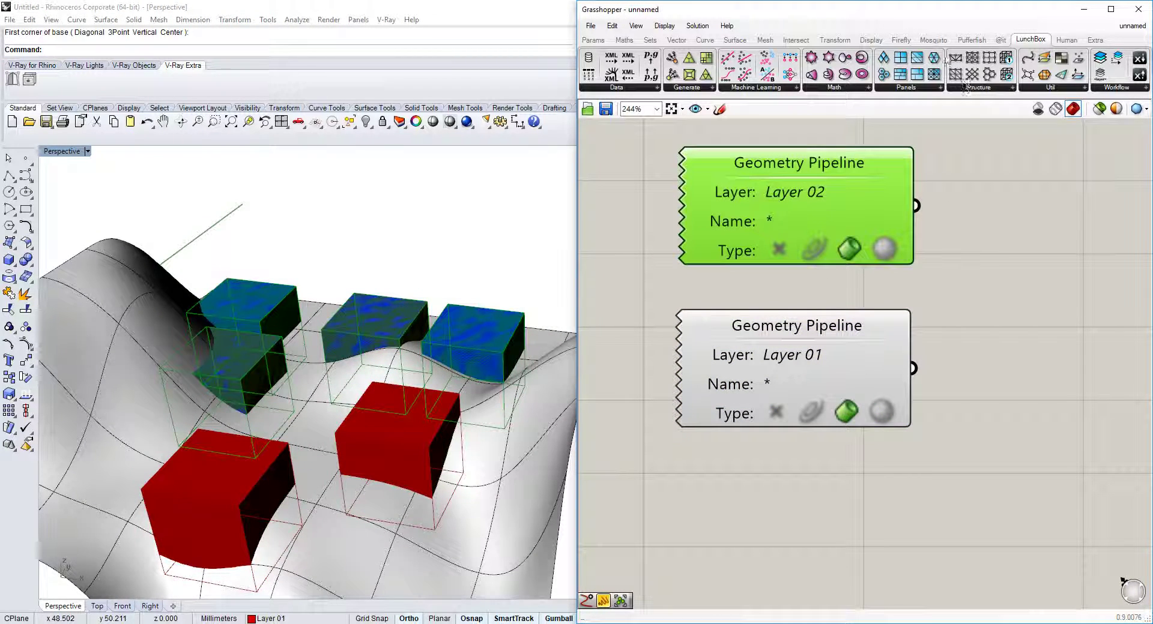
pyautogui.click(1082, 9)
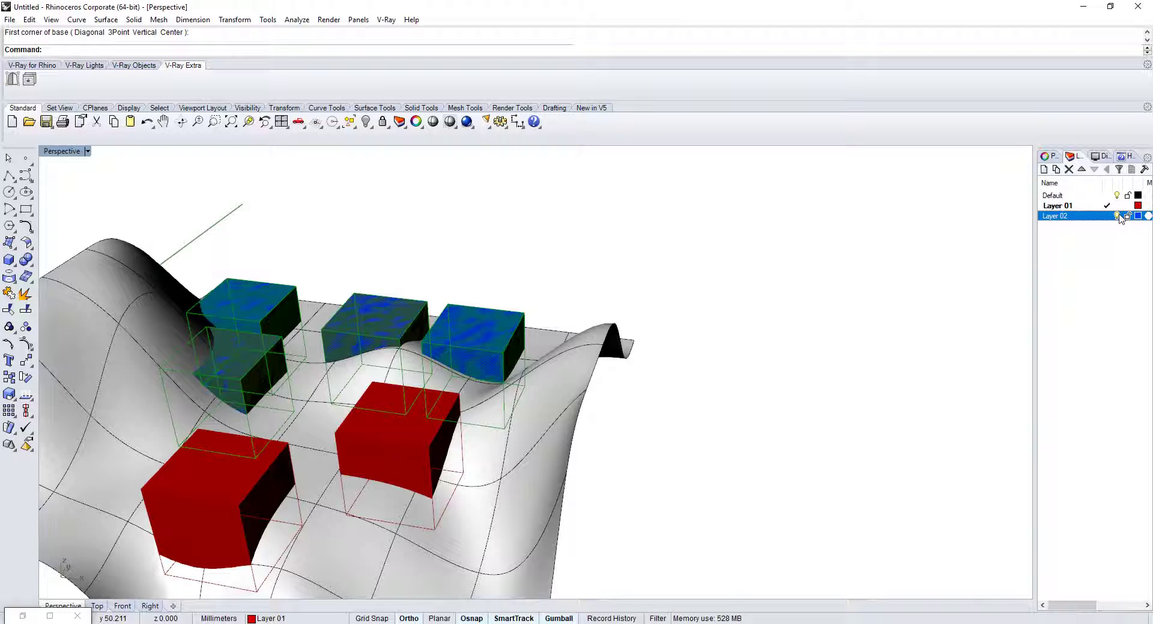
# Step: Make the Default layer current, turn off Layer 01 and Layer 02, and bring the Grasshopper window back
pyautogui.click(1102, 197)
pyautogui.click(1115, 205)
pyautogui.click(1117, 216)
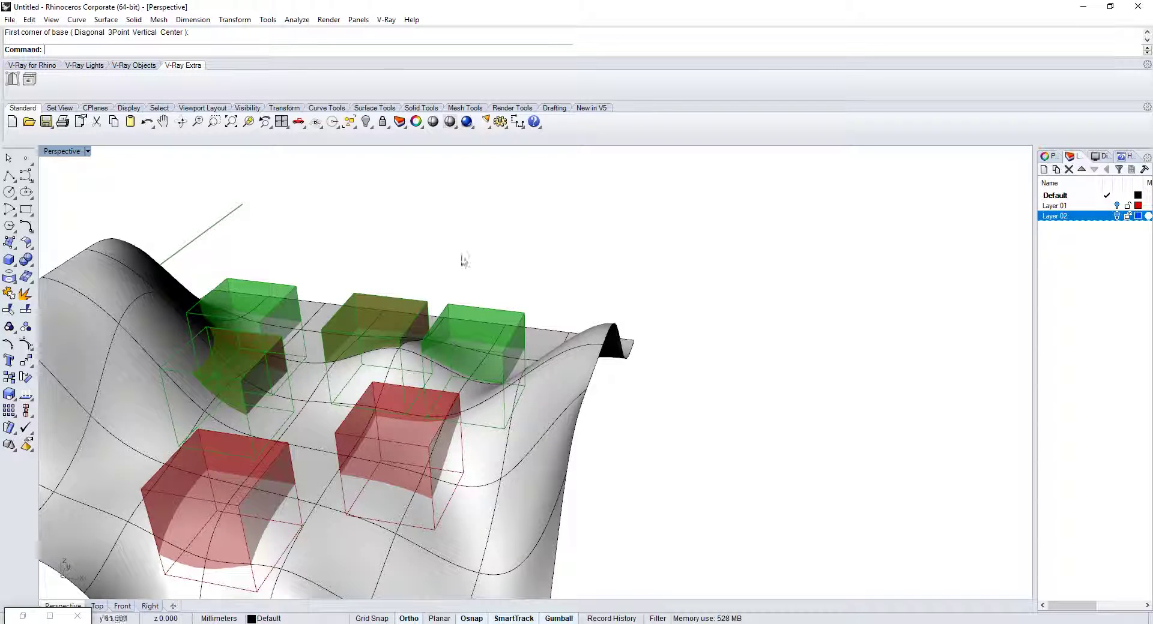
pyautogui.moveTo(462, 257); pyautogui.dragTo(442, 257, button='right')
pyautogui.hotkey('alt', 'Tab')
pyautogui.press('Escape')
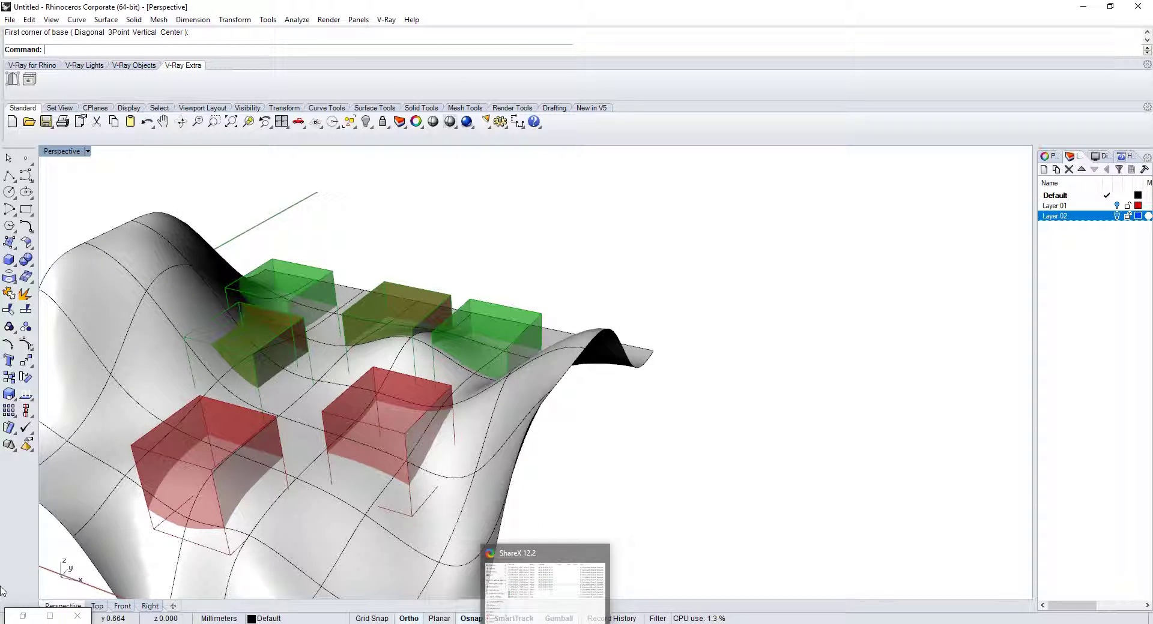
pyautogui.click(23, 616)
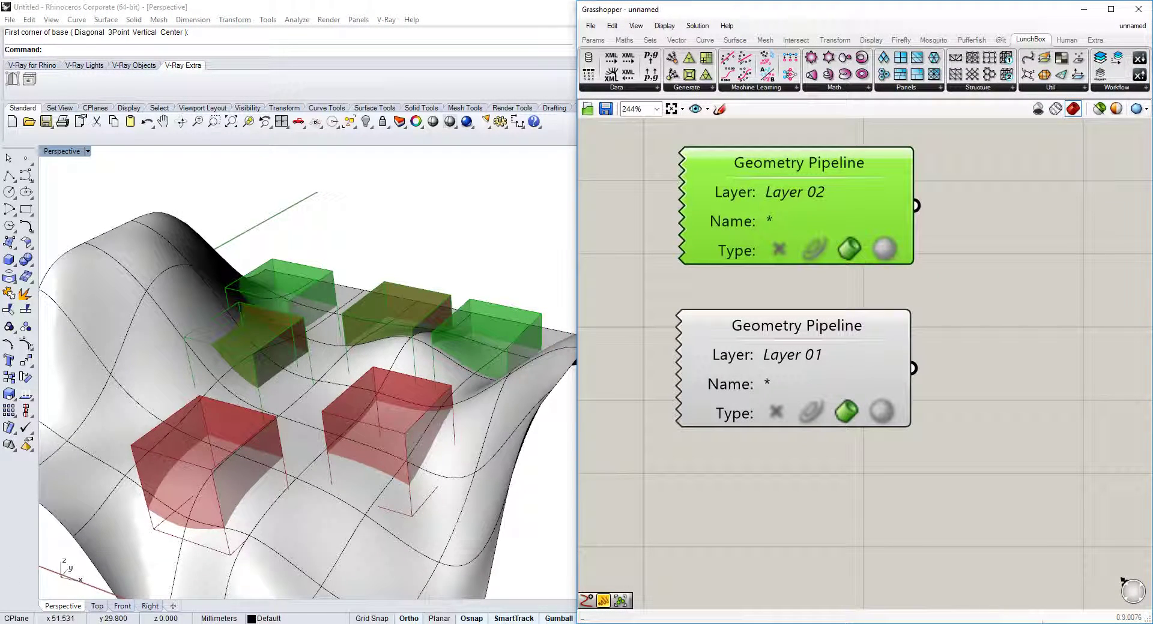
pyautogui.click(989, 623)
pyautogui.click(989, 623)
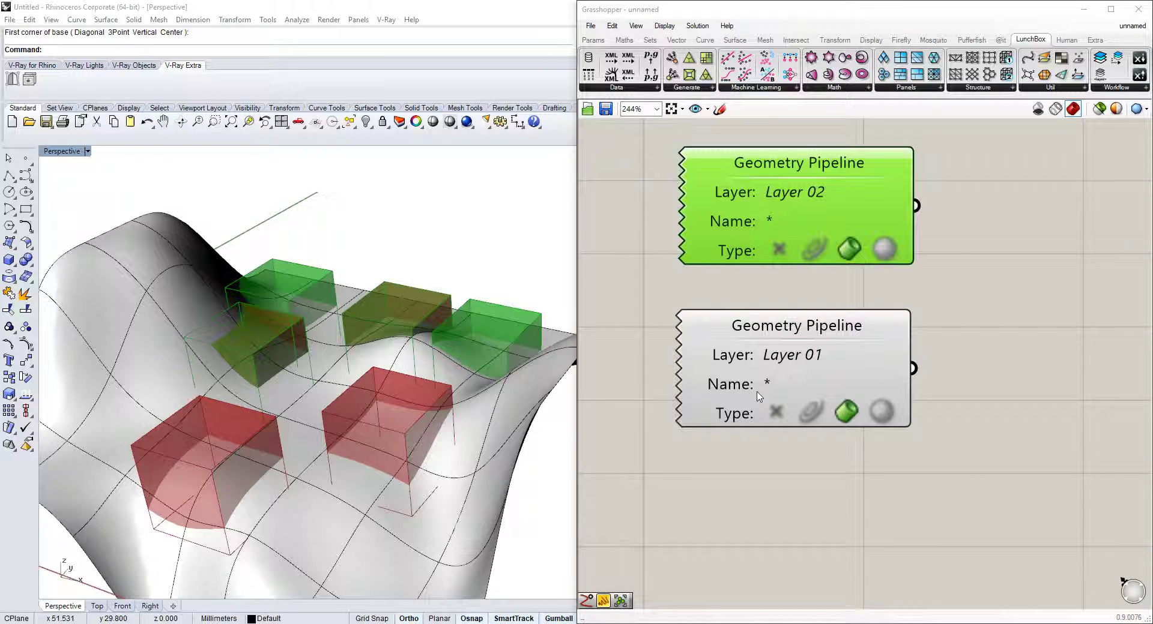
pyautogui.scroll(-5, 379, 423)
pyautogui.scroll(5, 387, 422)
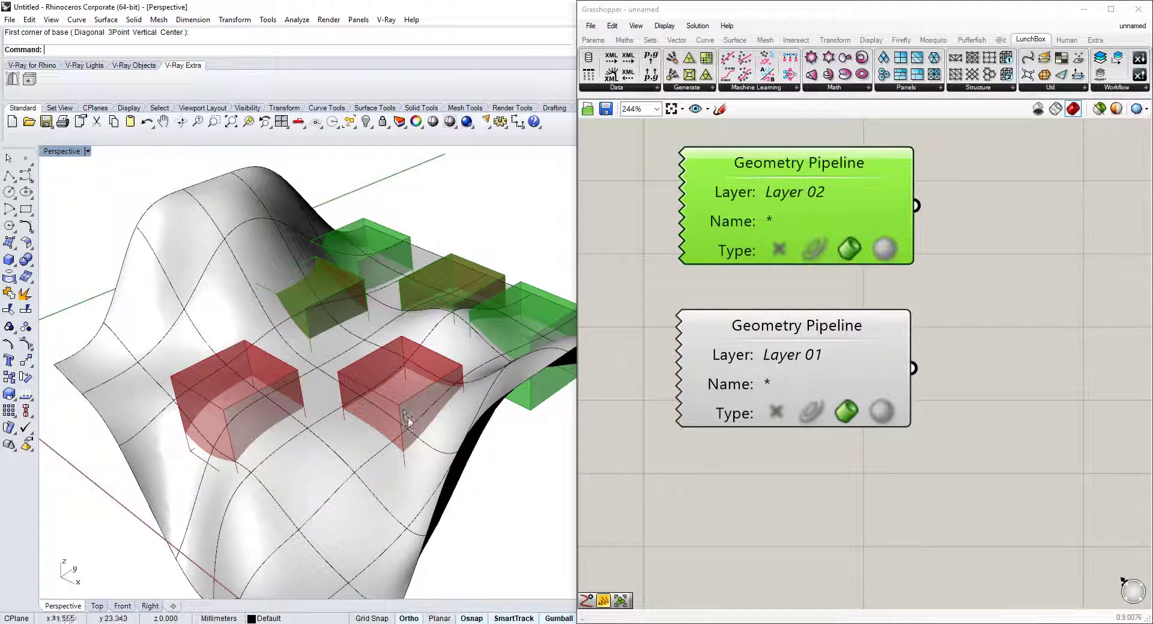
pyautogui.moveTo(405, 418); pyautogui.dragTo(465, 312, button='right')
# Step: Reference the Rhino terrain surface in the geometry parameter above the two Geometry Pipelines
pyautogui.moveTo(885, 251); pyautogui.dragTo(759, 307, button='right')
pyautogui.scroll(-2, 761, 310)
pyautogui.moveTo(842, 304); pyautogui.dragTo(769, 335, button='right')
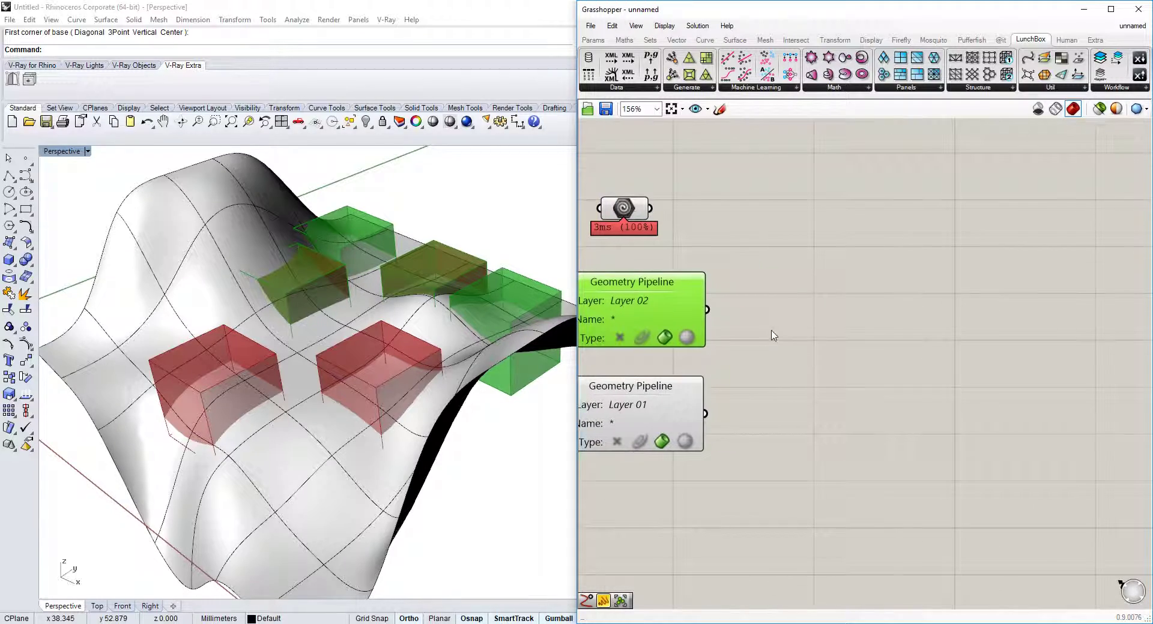
pyautogui.click(759, 279)
pyautogui.click(626, 209)
pyautogui.click(720, 185)
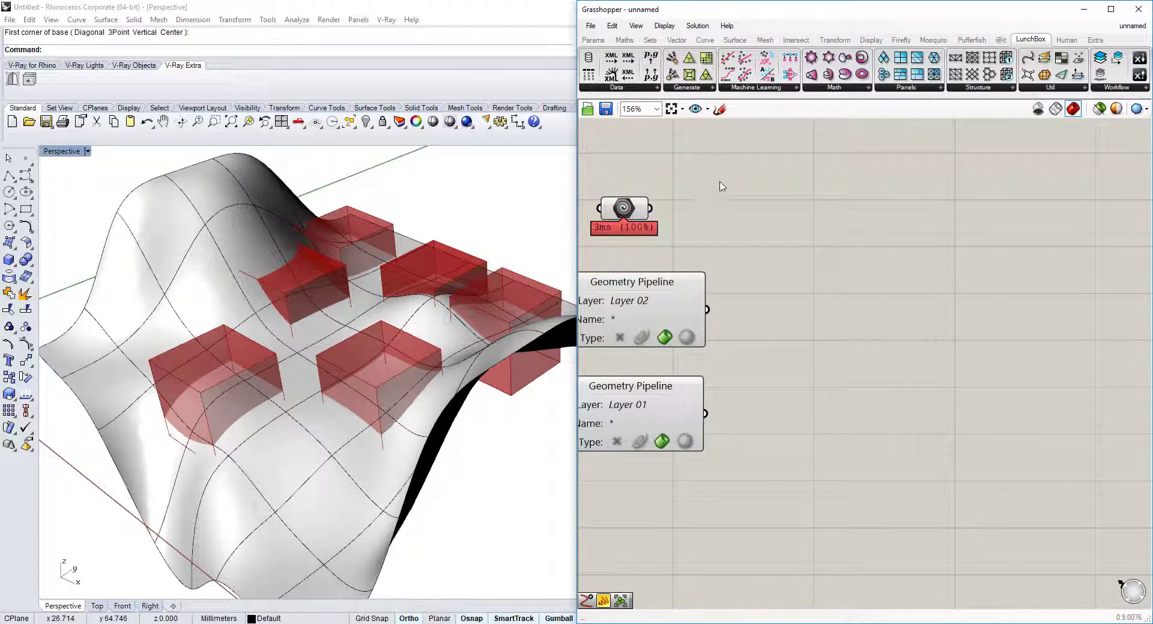
pyautogui.rightClick(624, 208)
pyautogui.click(666, 355)
pyautogui.click(213, 223)
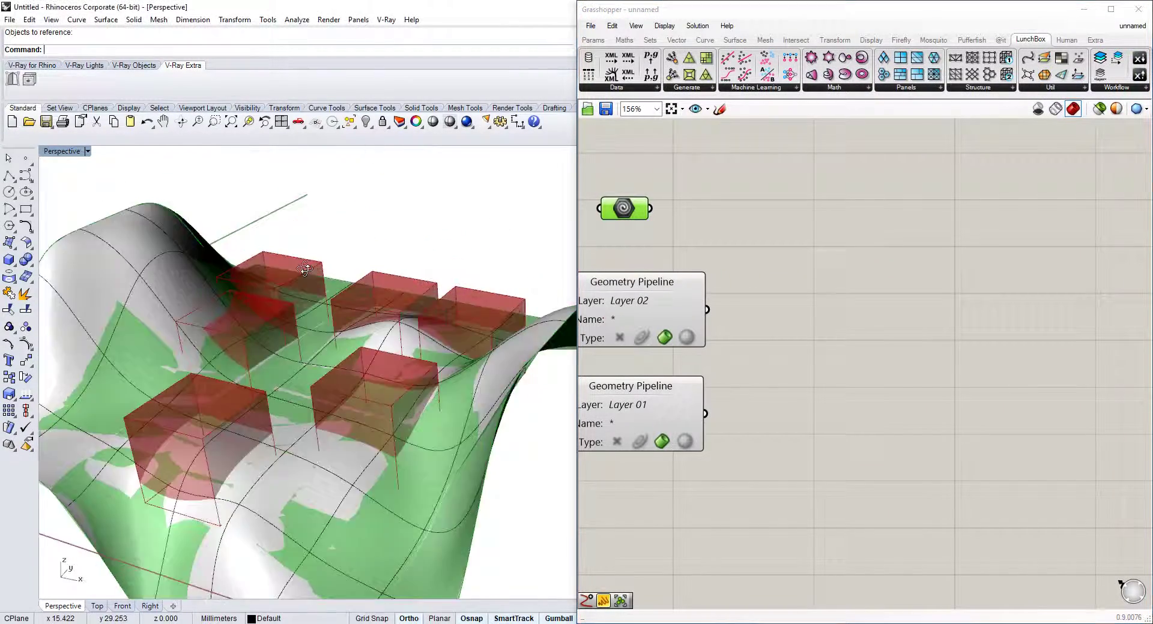
# Step: Create a new current layer in Rhino, turn off the Default layer, and return to Grasshopper
pyautogui.moveTo(213, 223); pyautogui.dragTo(405, 276, button='right')
pyautogui.scroll(1, 396, 285)
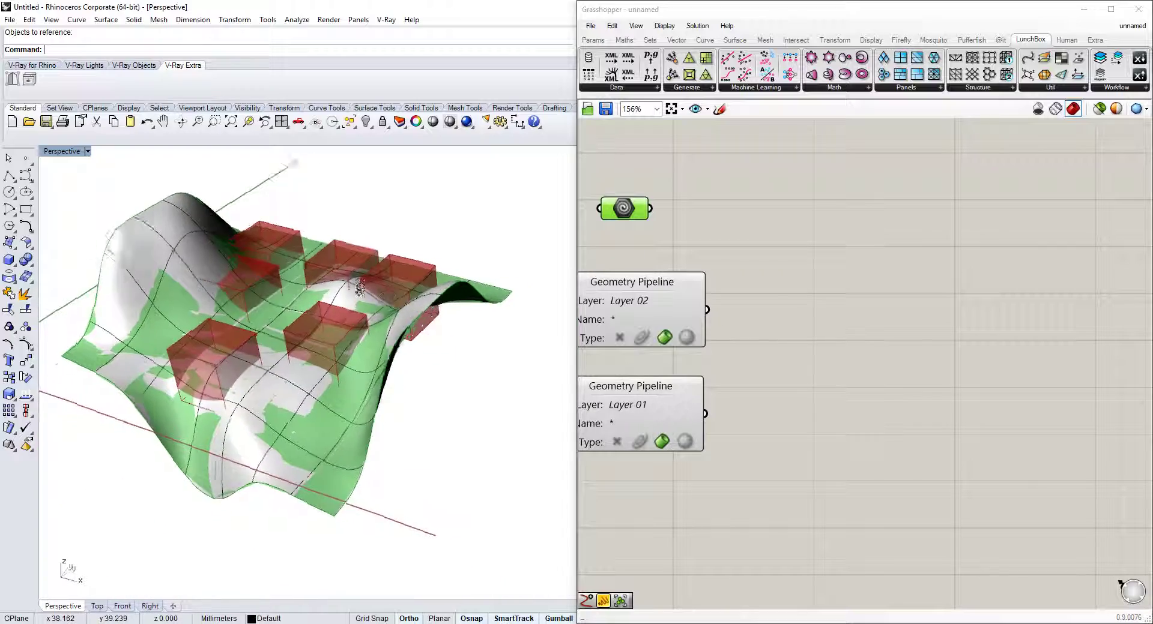
pyautogui.moveTo(450, 348); pyautogui.dragTo(668, 313, button='right')
pyautogui.scroll(-3, 378, 369)
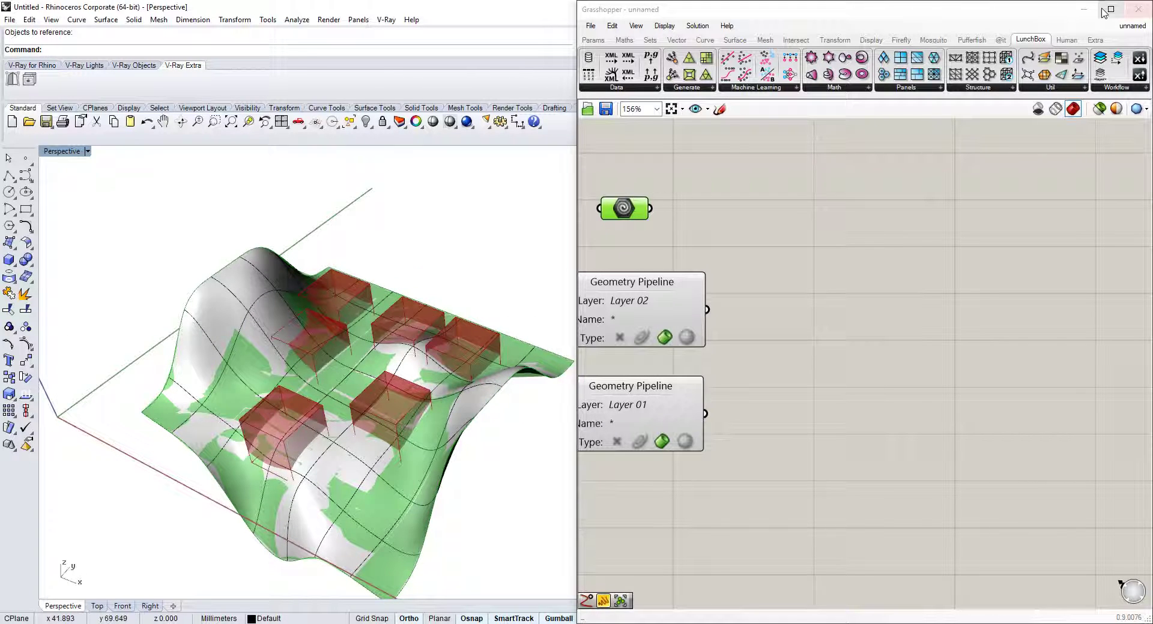
pyautogui.click(1084, 9)
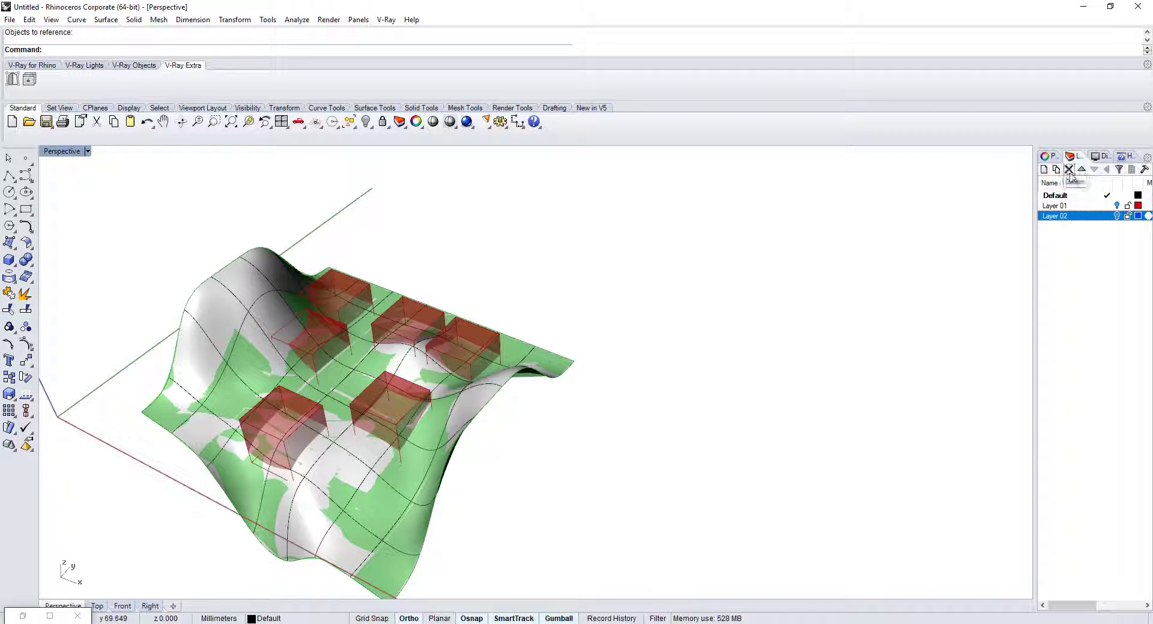
pyautogui.click(1044, 170)
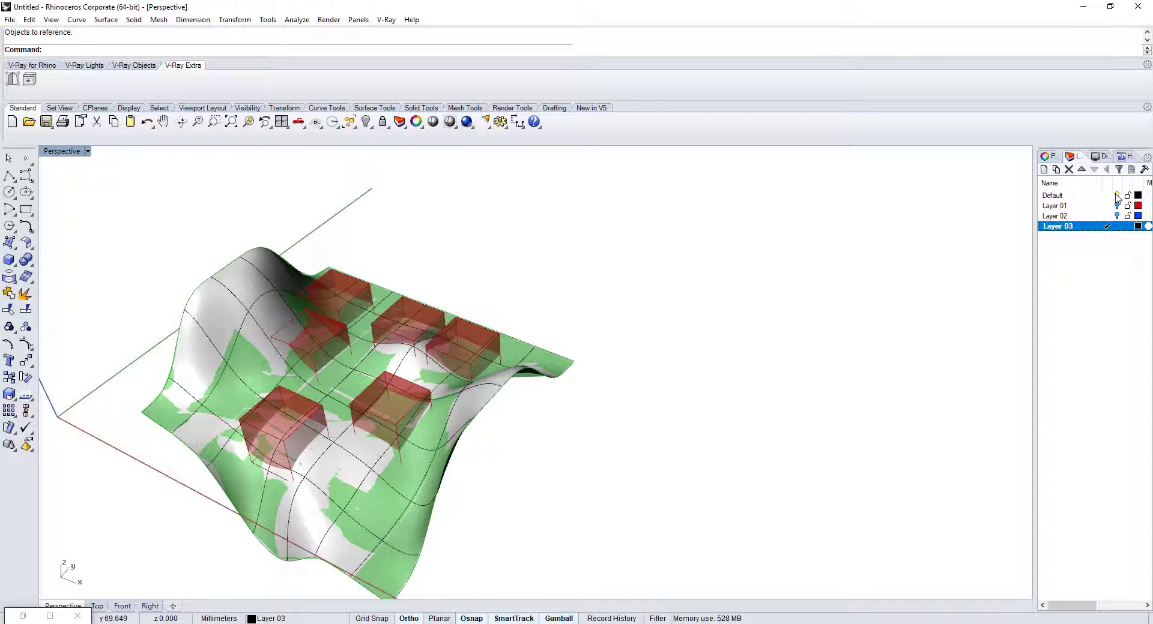
pyautogui.click(1117, 196)
pyautogui.scroll(3, 318, 408)
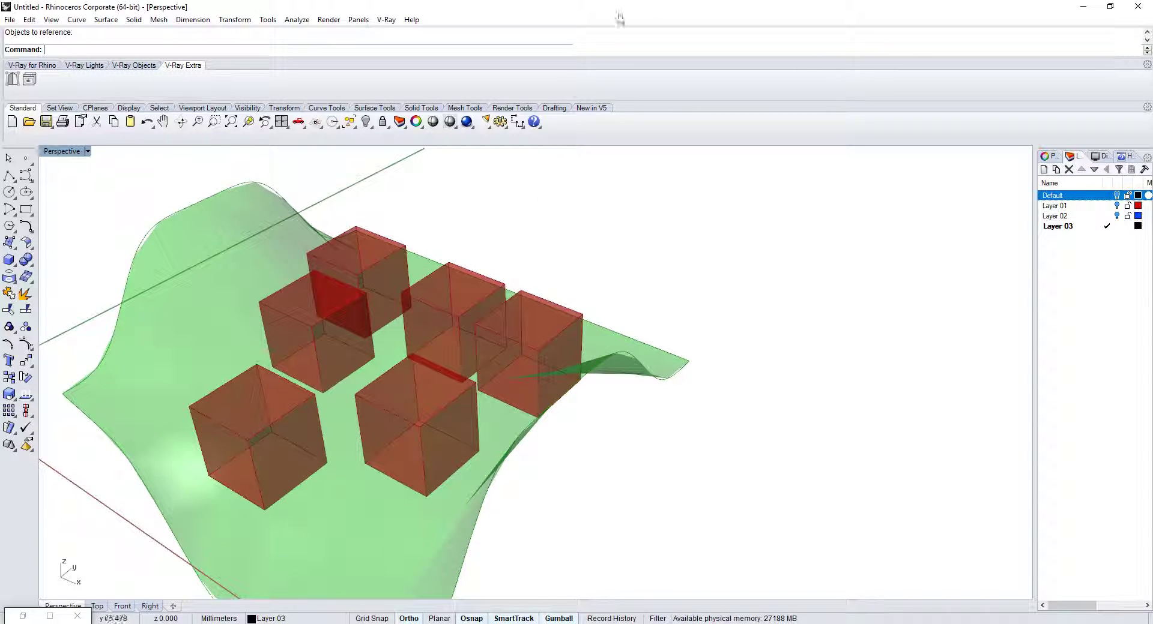
pyautogui.hotkey('alt', 'Tab')
pyautogui.press('Escape')
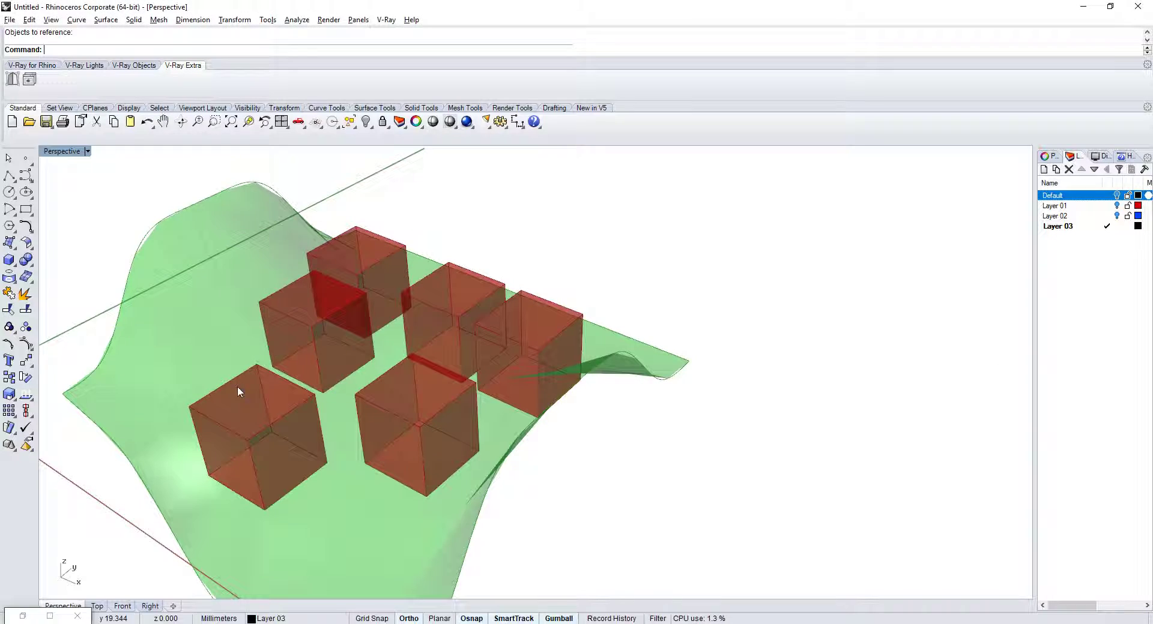
pyautogui.click(22, 616)
# Step: Place a Solid Difference component beside the Geometry Pipelines and a Solid Union component below it
pyautogui.moveTo(725, 324); pyautogui.dragTo(777, 299, button='right')
pyautogui.click(865, 293)
pyautogui.doubleClick(873, 258)
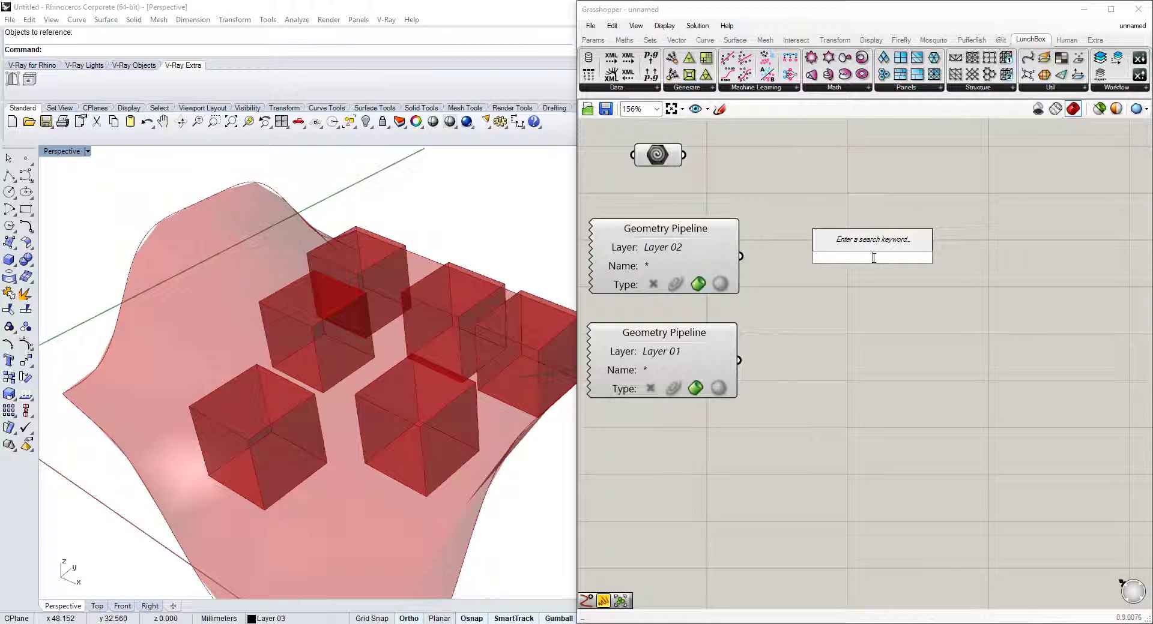
pyautogui.click(797, 40)
pyautogui.click(809, 88)
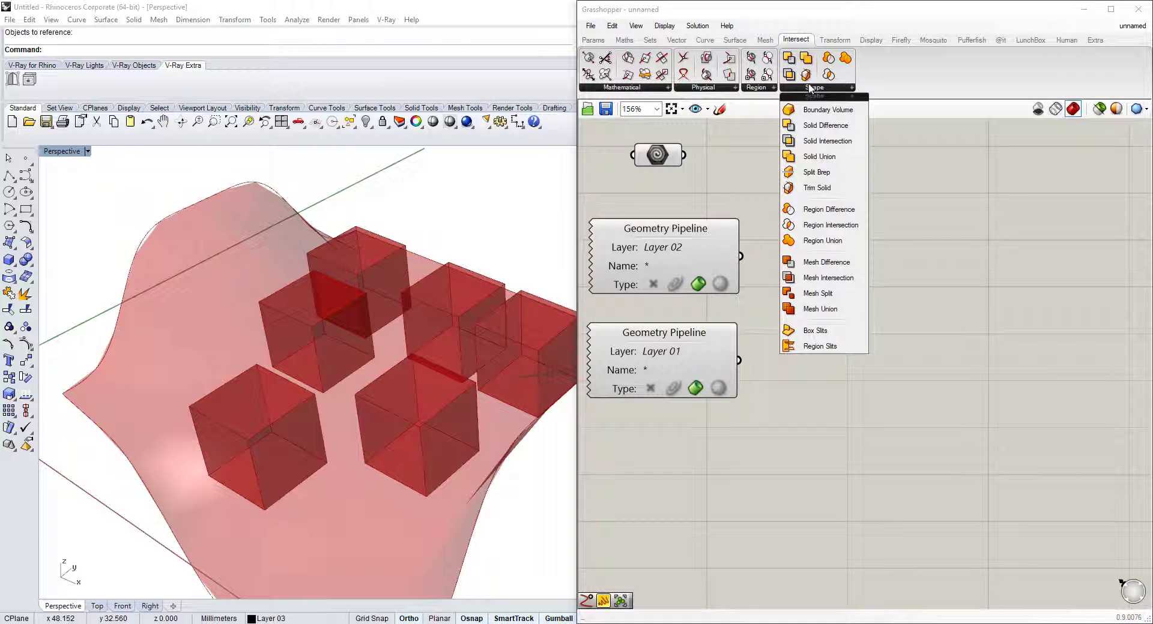
pyautogui.click(818, 140)
pyautogui.click(914, 223)
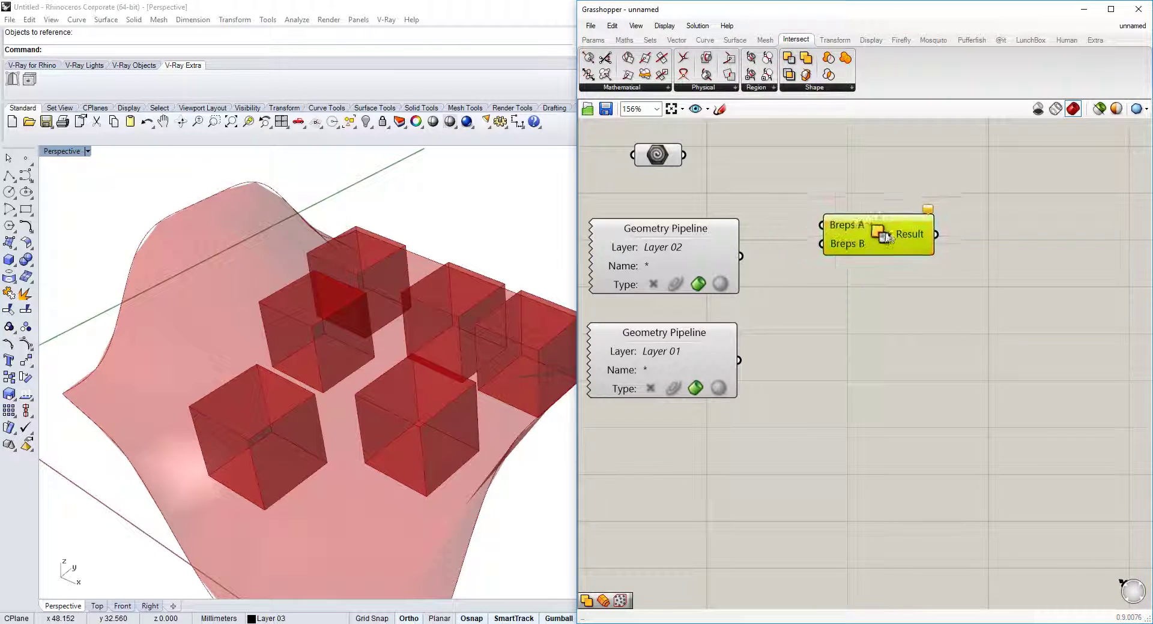
pyautogui.click(823, 90)
pyautogui.moveTo(818, 143); pyautogui.dragTo(953, 411)
# Step: Examine which objects the Layer 02 Geometry Pipeline and the terrain geometry parameter hold in the model
pyautogui.moveTo(252, 337); pyautogui.dragTo(475, 327, button='right')
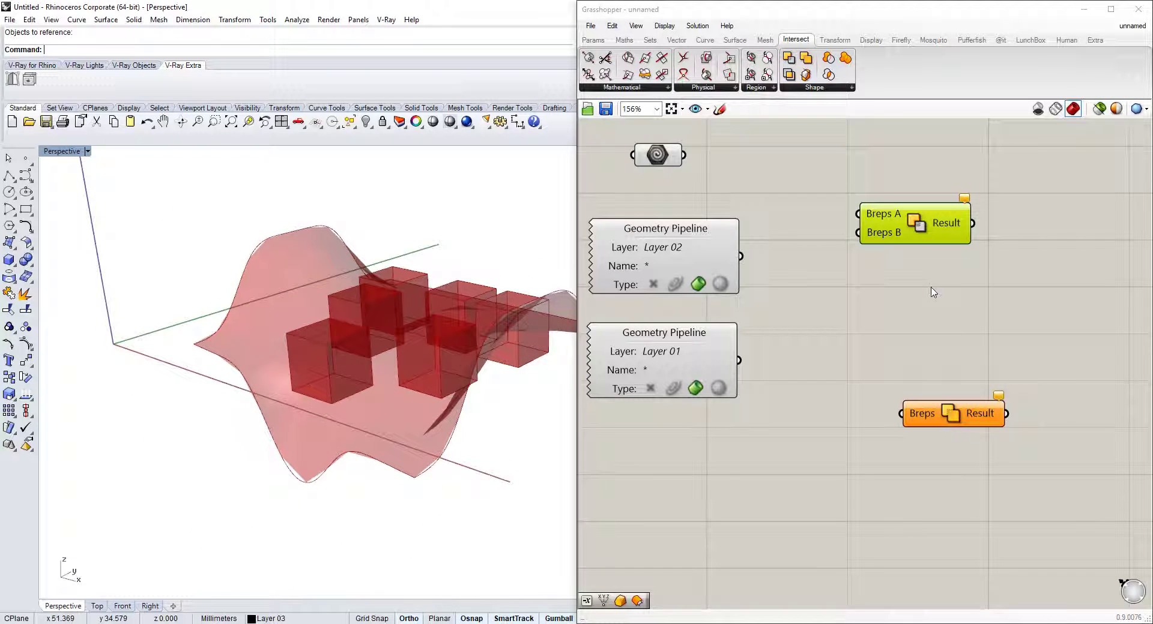
pyautogui.click(726, 253)
pyautogui.moveTo(300, 324); pyautogui.dragTo(372, 308, button='right')
pyautogui.moveTo(813, 234); pyautogui.dragTo(813, 272, button='right')
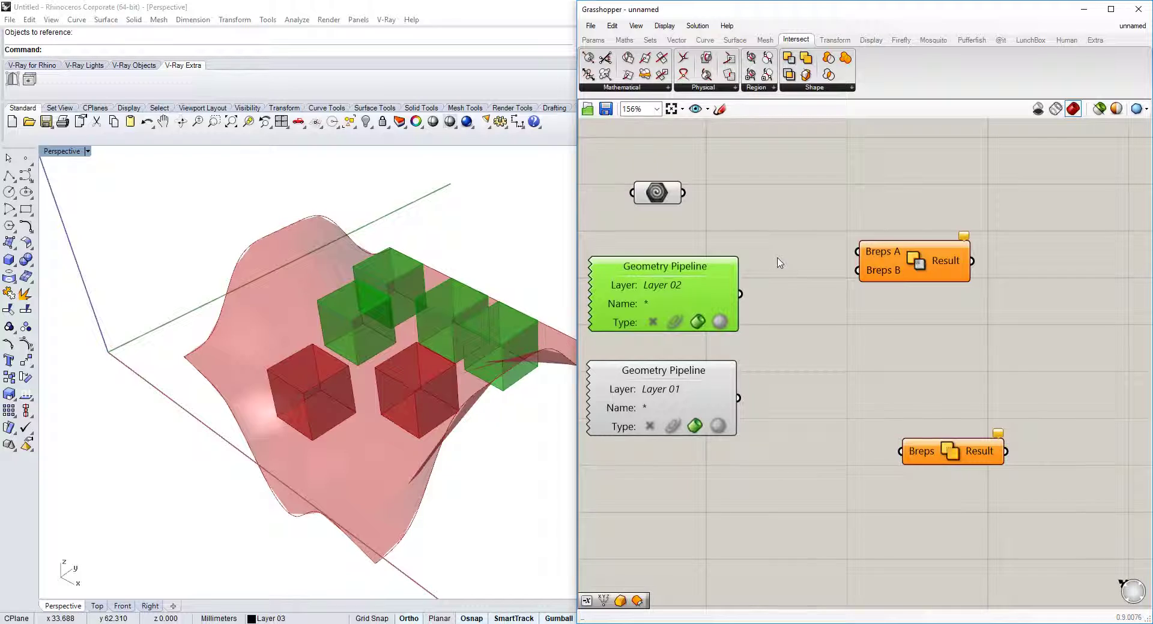
pyautogui.click(771, 256)
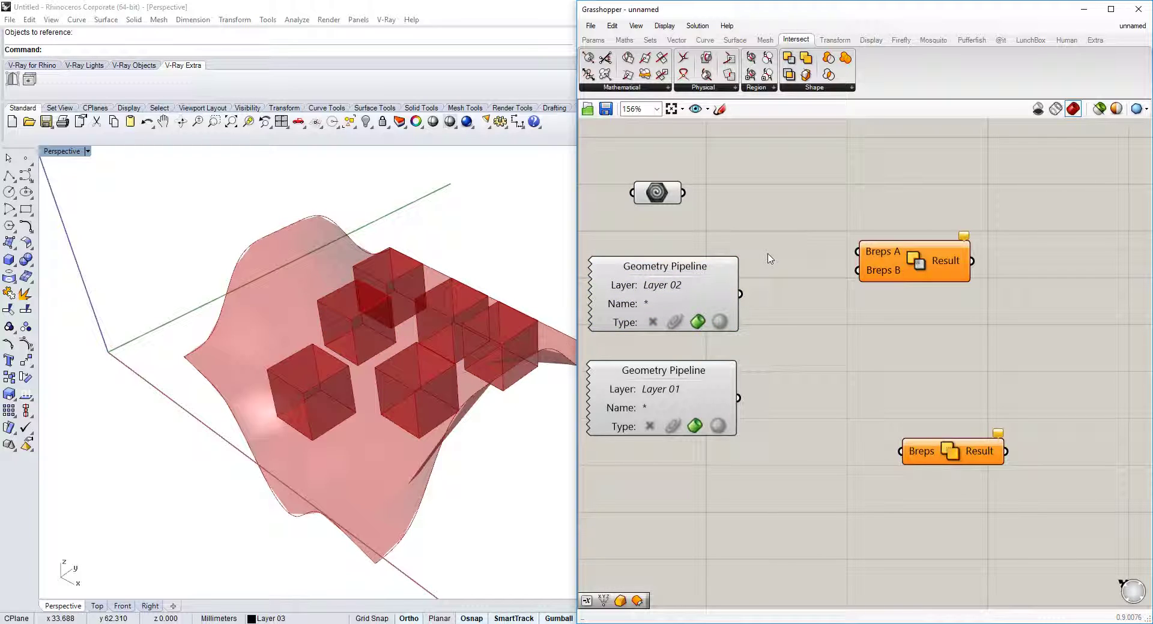
pyautogui.moveTo(767, 255); pyautogui.dragTo(775, 302, button='right')
pyautogui.moveTo(327, 390); pyautogui.dragTo(337, 352, button='right')
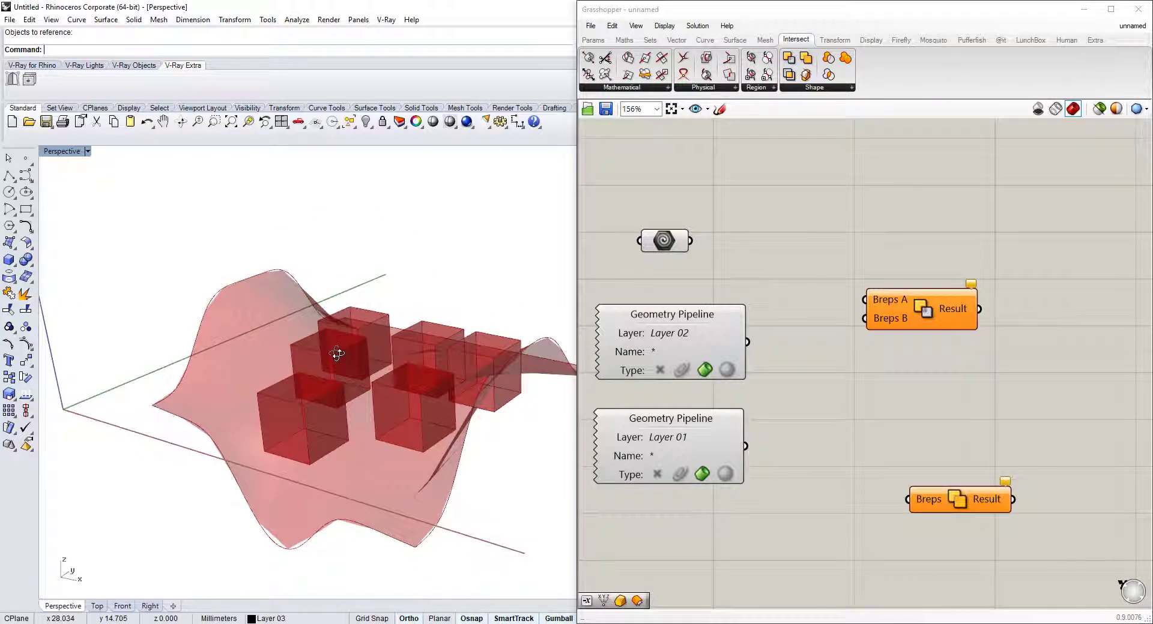
pyautogui.moveTo(881, 169); pyautogui.dragTo(870, 208, button='right')
pyautogui.click(654, 282)
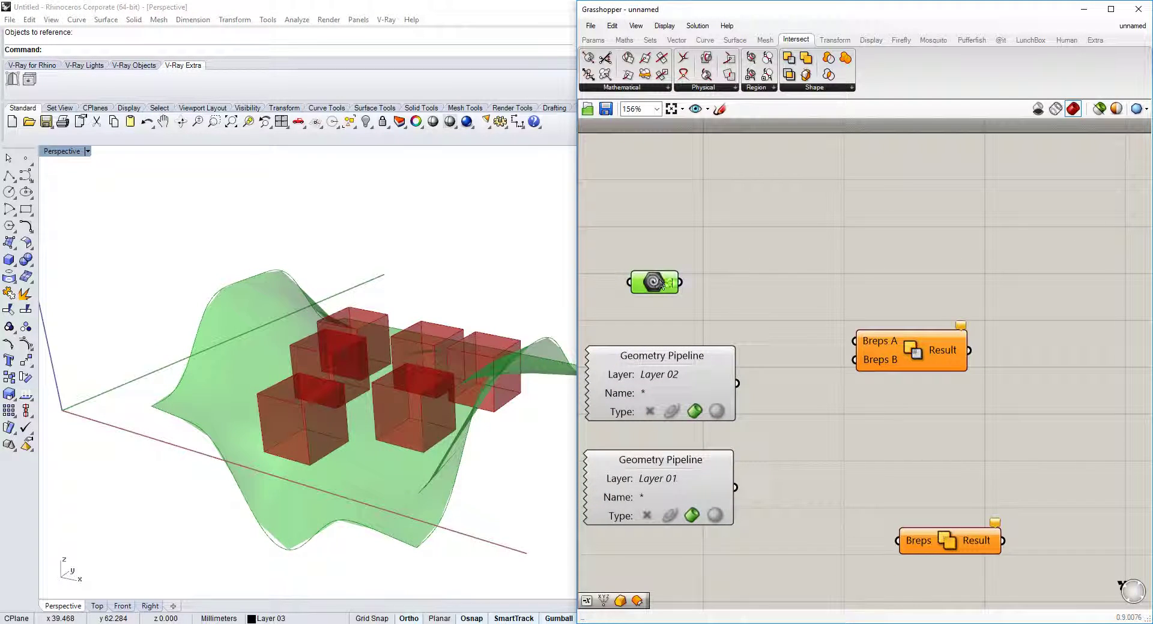
# Step: Add a Brep Edges component above the terrain geometry parameter and feed the terrain into its Brep input
pyautogui.doubleClick(761, 209)
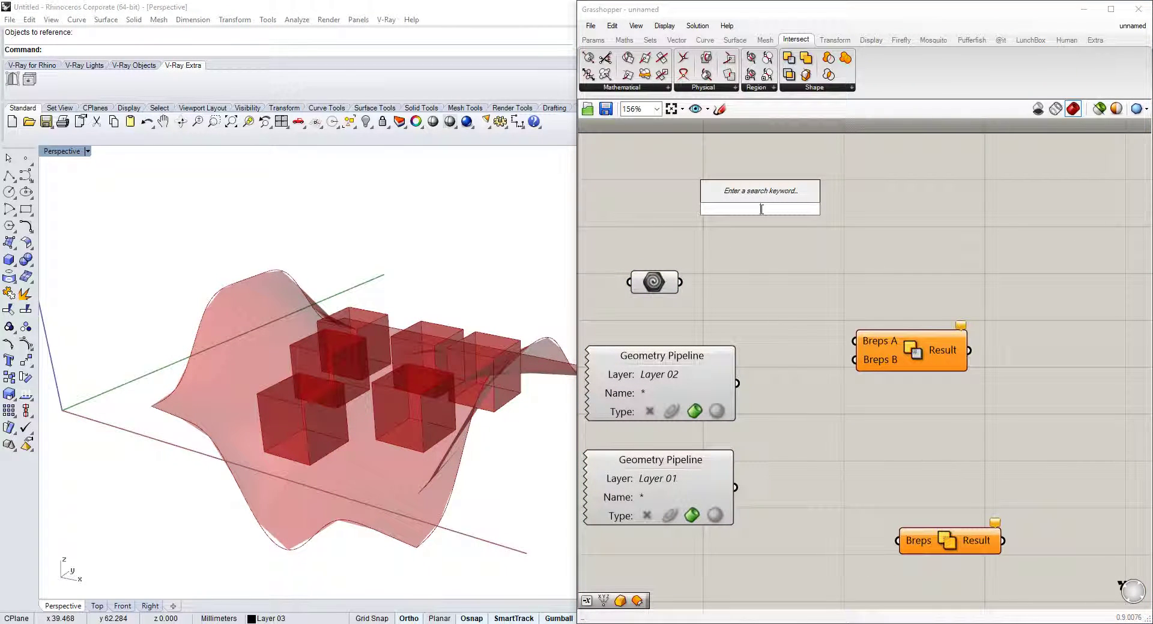
pyautogui.write('brep')
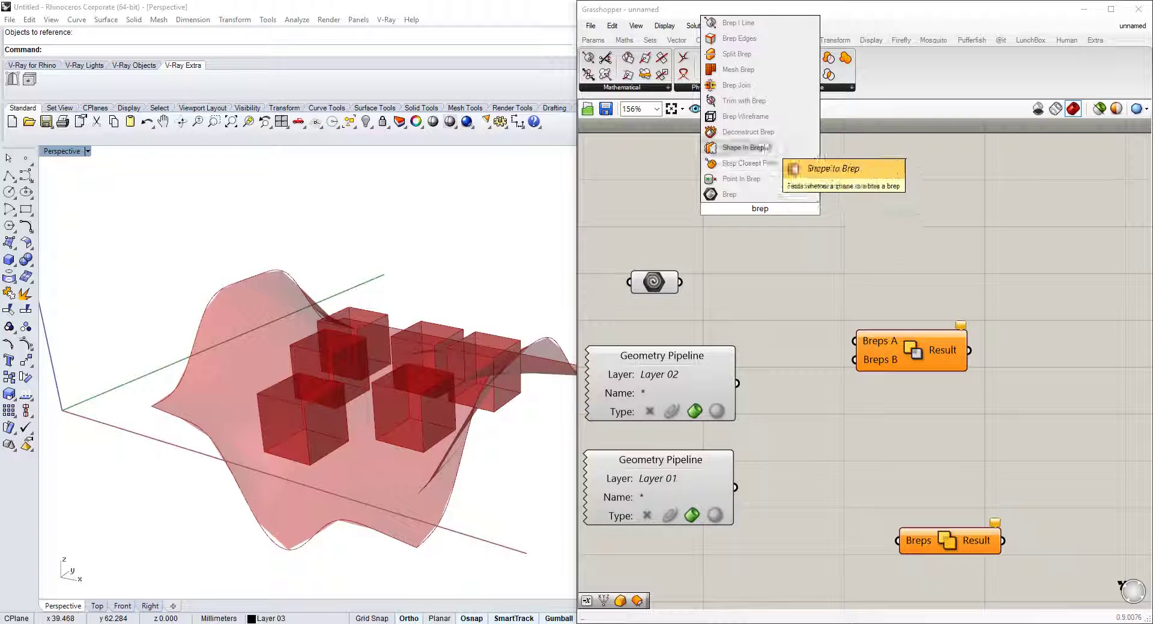
pyautogui.click(738, 39)
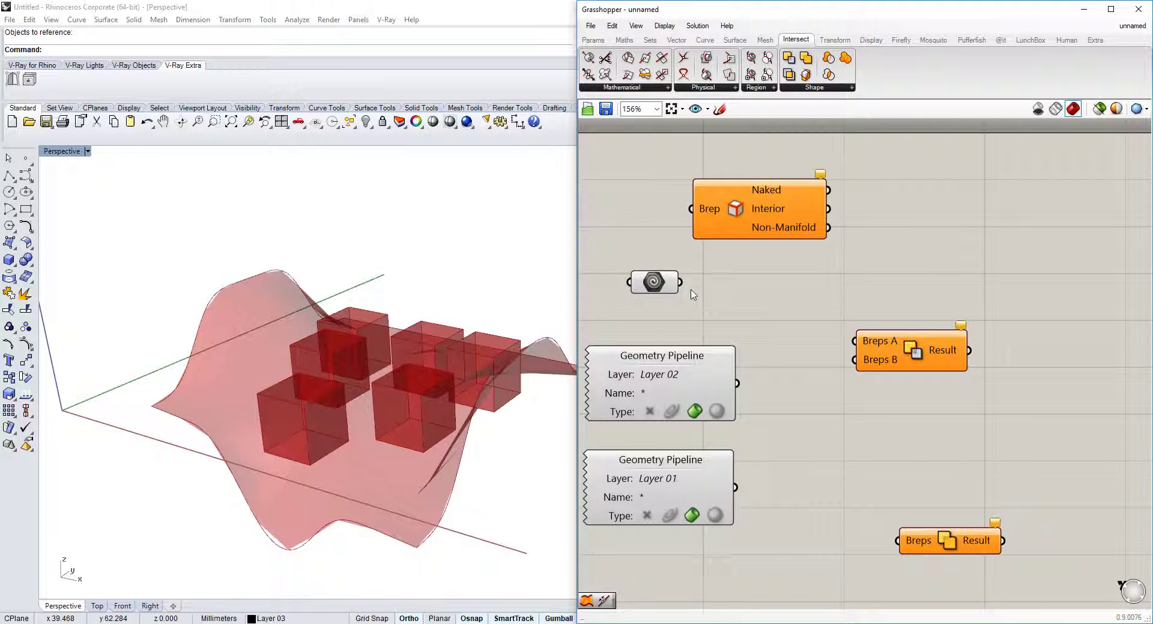
pyautogui.moveTo(691, 225); pyautogui.dragTo(694, 223)
pyautogui.click(734, 233)
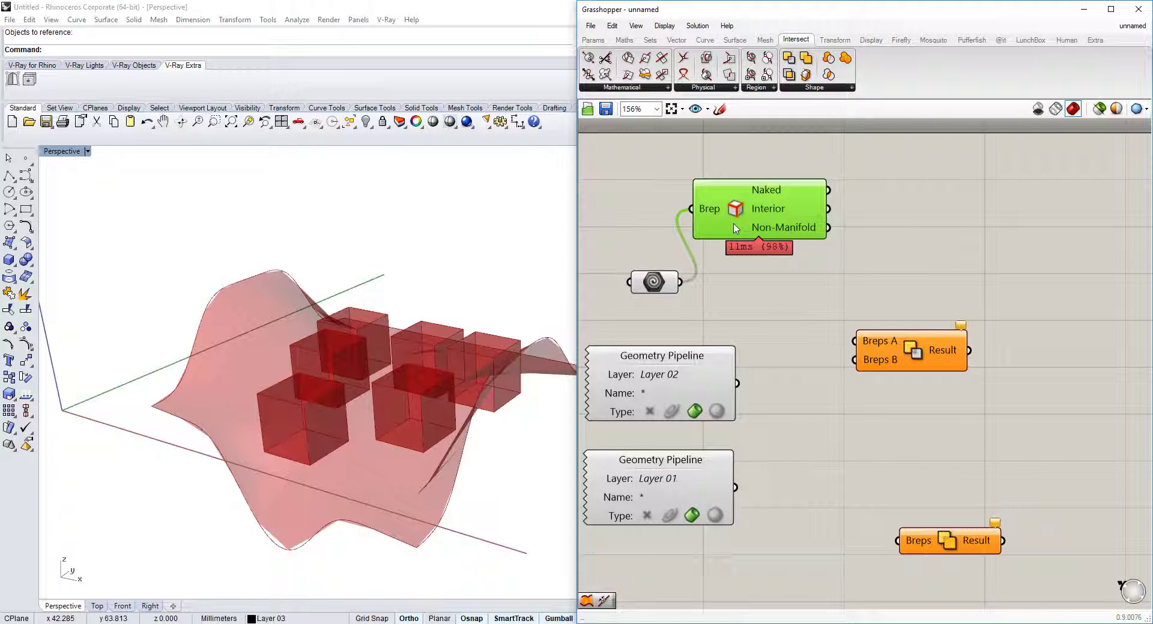
# Step: Add an Extrude component and connect the terrain's naked edges to its Base input, leaving space between the two components
pyautogui.moveTo(441, 318); pyautogui.dragTo(394, 375, button='right')
pyautogui.moveTo(906, 252); pyautogui.dragTo(884, 251, button='right')
pyautogui.click(887, 212)
pyautogui.doubleClick(887, 212)
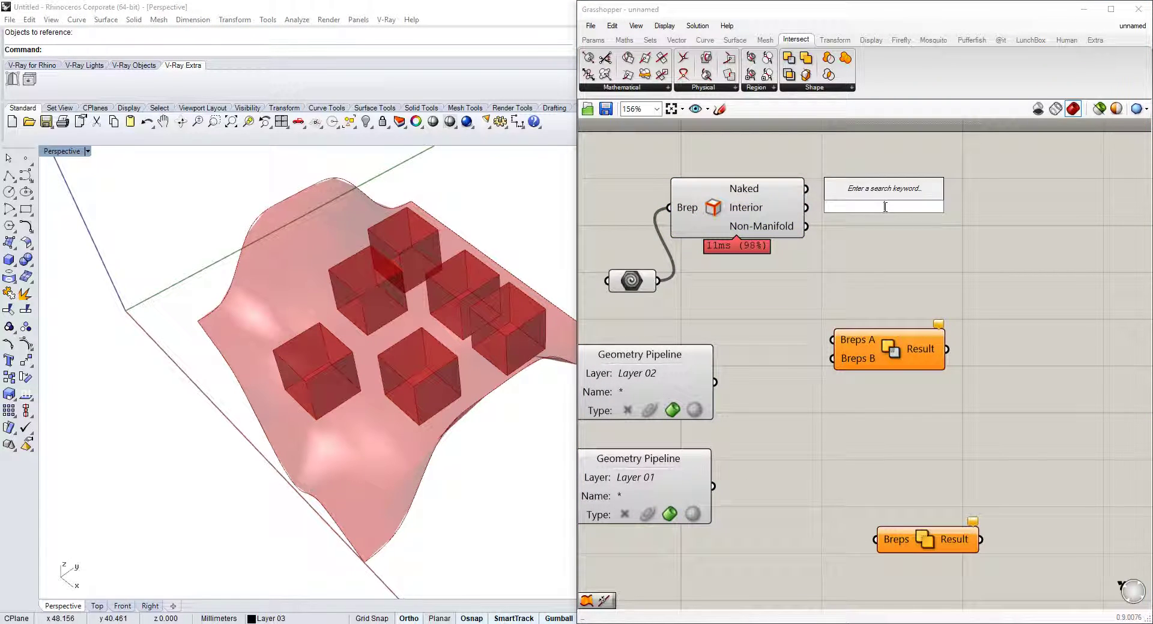
pyautogui.write('extr')
pyautogui.click(878, 196)
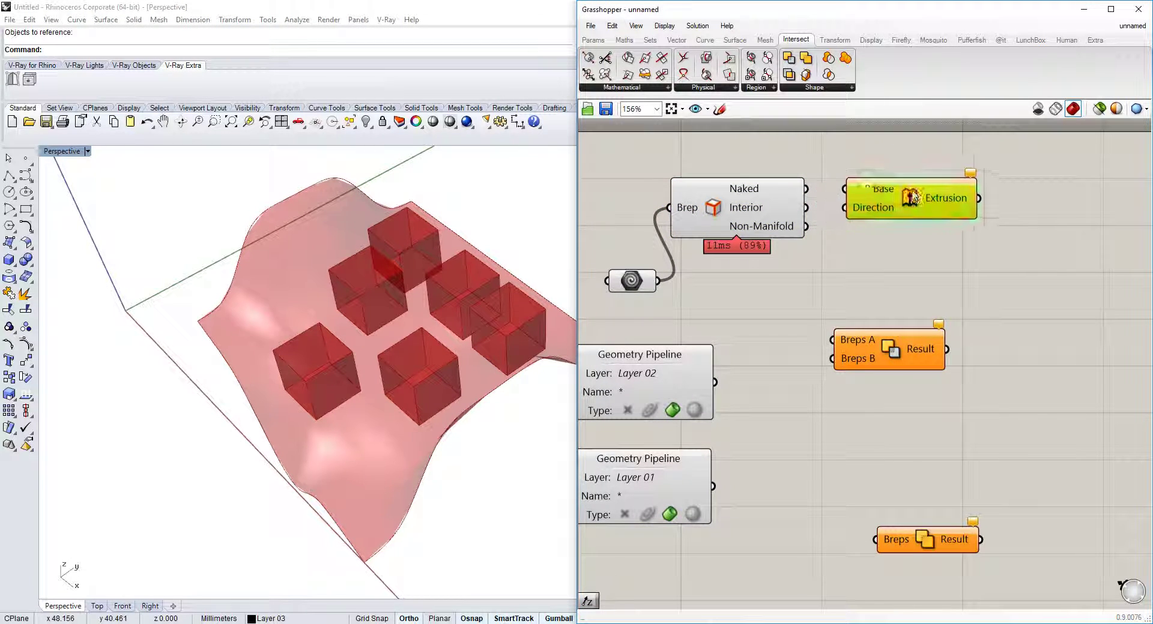
pyautogui.click(793, 197)
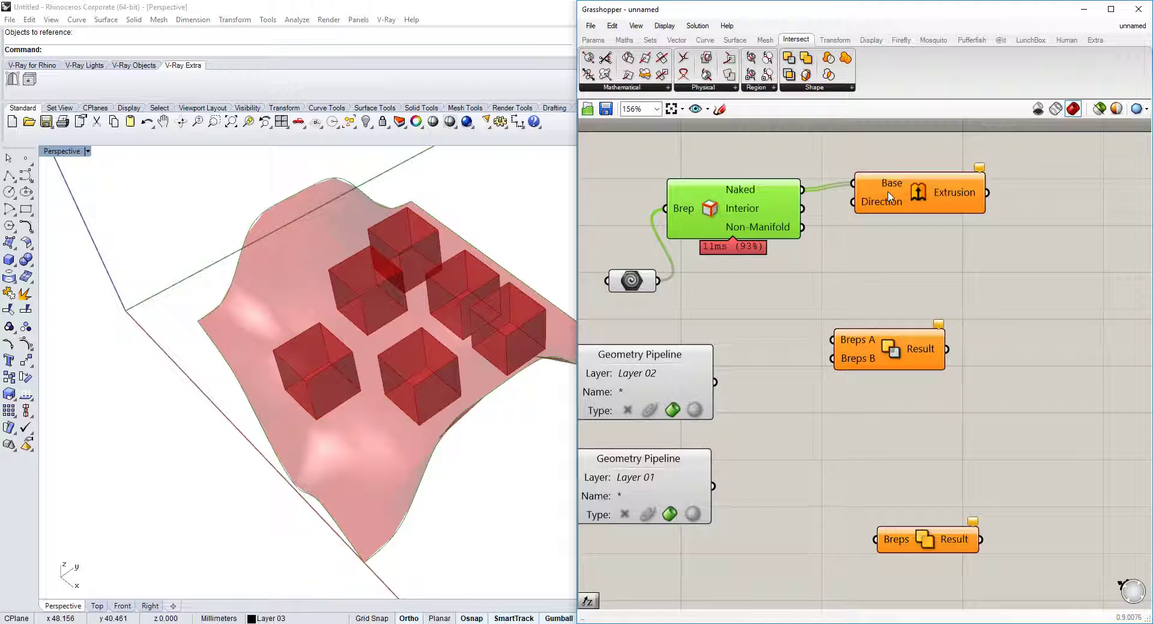
pyautogui.moveTo(889, 197); pyautogui.dragTo(969, 210)
# Step: Add a Unit Z component below the Extrude component and a number slider with value 2 to feed it
pyautogui.doubleClick(860, 256)
pyautogui.write('z')
pyautogui.click(852, 245)
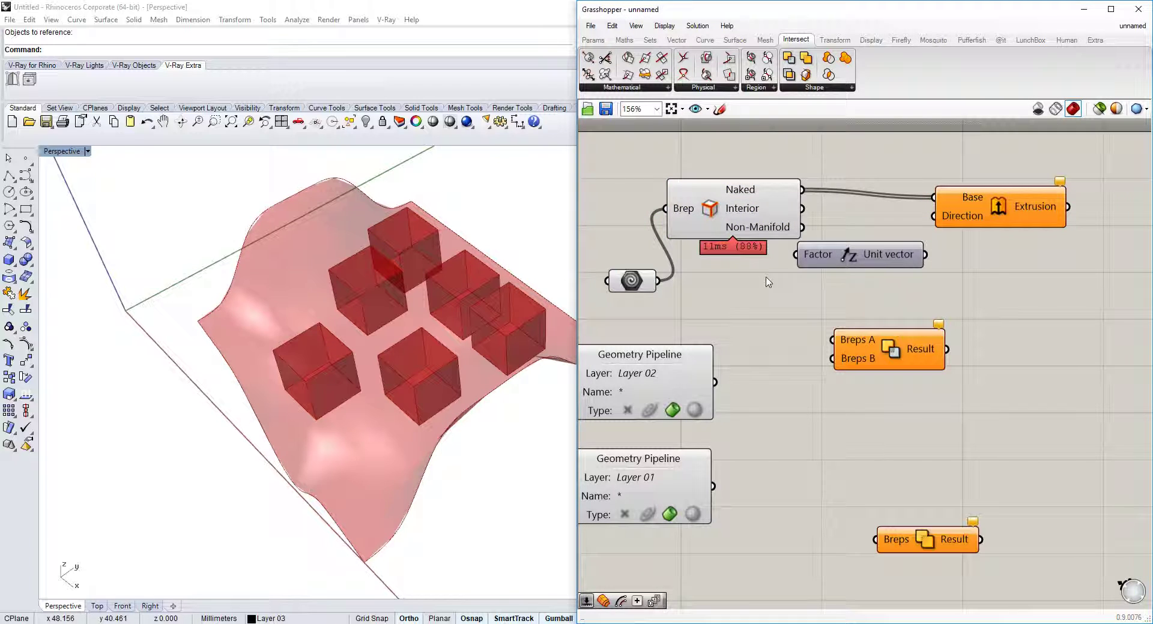
pyautogui.doubleClick(767, 281)
pyautogui.write('2')
pyautogui.press('Return')
pyautogui.moveTo(865, 255); pyautogui.dragTo(970, 276)
# Step: Extend the number slider's domain to negative values and connect the slider to the Unit Z Factor input
pyautogui.click(722, 282)
pyautogui.doubleClick(722, 279)
pyautogui.doubleClick(725, 290)
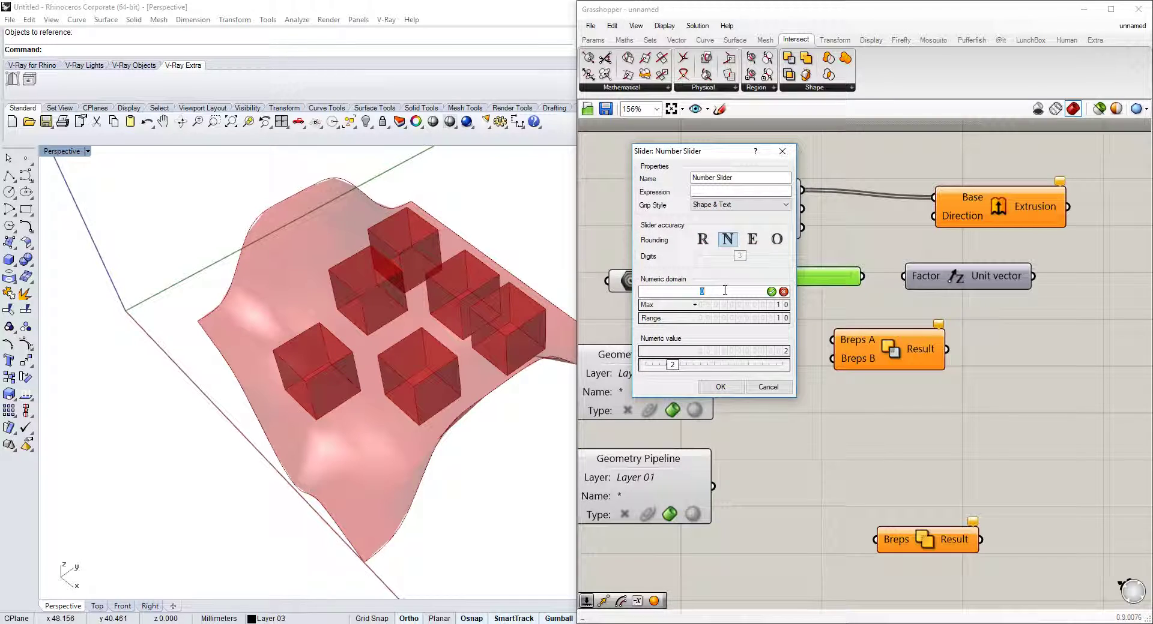
pyautogui.click(722, 388)
pyautogui.moveTo(862, 276); pyautogui.dragTo(903, 278)
# Step: Connect the unit vector to the extrusion's Direction and set the slider to -5
pyautogui.moveTo(937, 303); pyautogui.dragTo(866, 305, button='right')
pyautogui.moveTo(927, 219); pyautogui.dragTo(983, 227)
pyautogui.moveTo(336, 366); pyautogui.dragTo(360, 300, button='right')
pyautogui.moveTo(743, 280); pyautogui.dragTo(710, 279)
# Step: Add a Move component with the terrain as its Geometry and the Z unit vector as its Motion
pyautogui.moveTo(1086, 285); pyautogui.dragTo(1013, 265, button='right')
pyautogui.doubleClick(1014, 263)
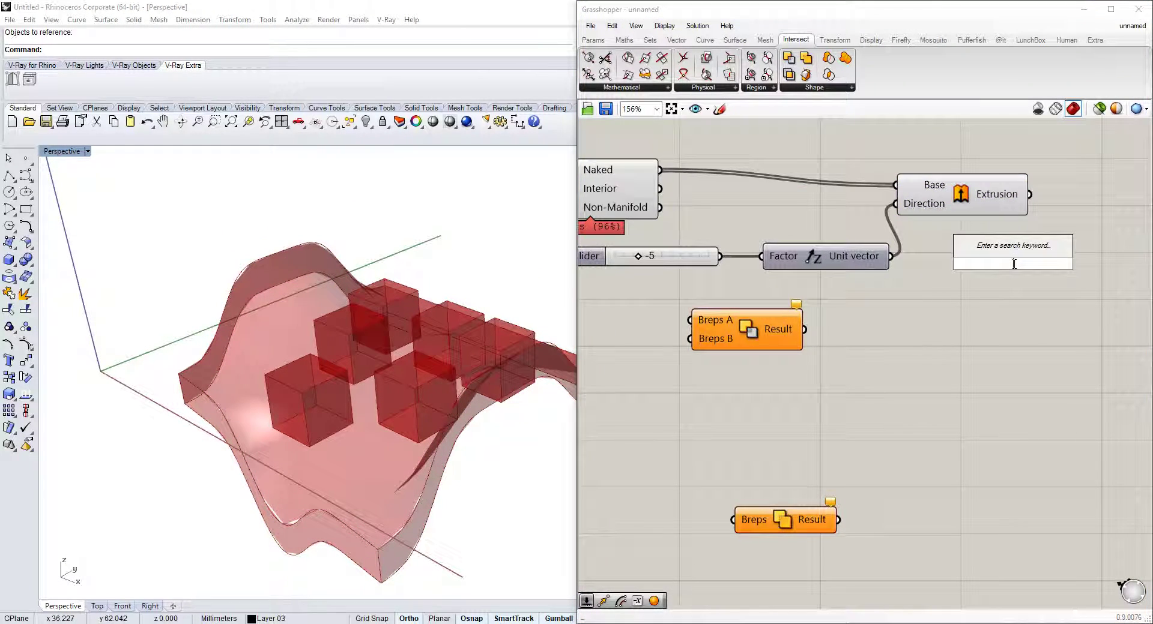
pyautogui.write('move')
pyautogui.click(976, 237)
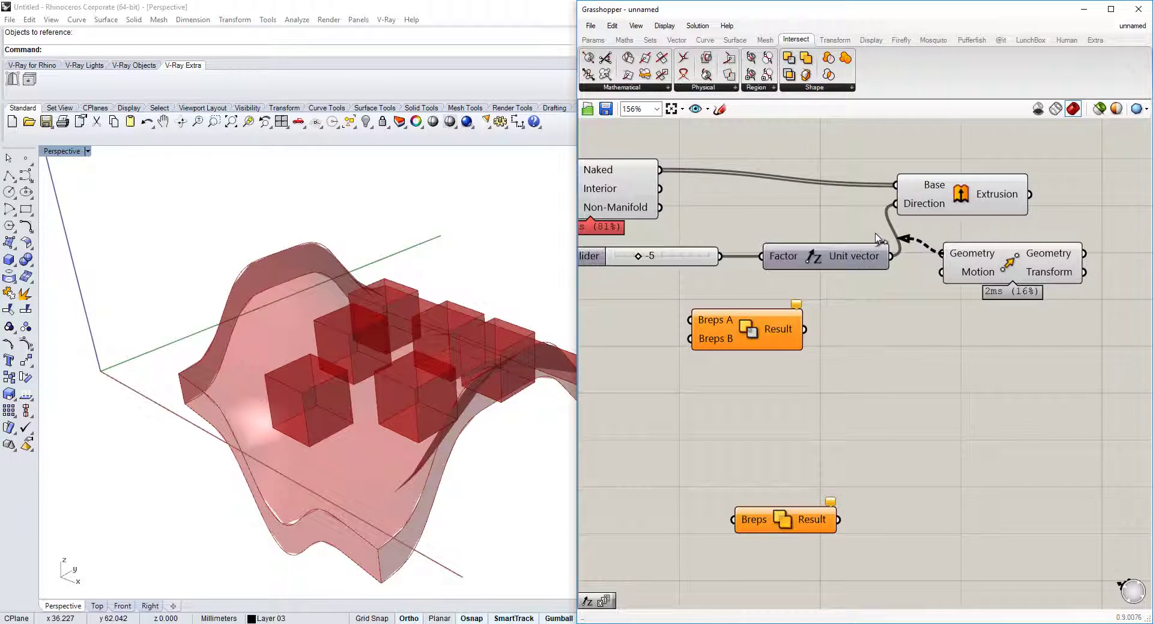
pyautogui.moveTo(878, 238); pyautogui.dragTo(891, 257)
pyautogui.scroll(-2, 949, 253)
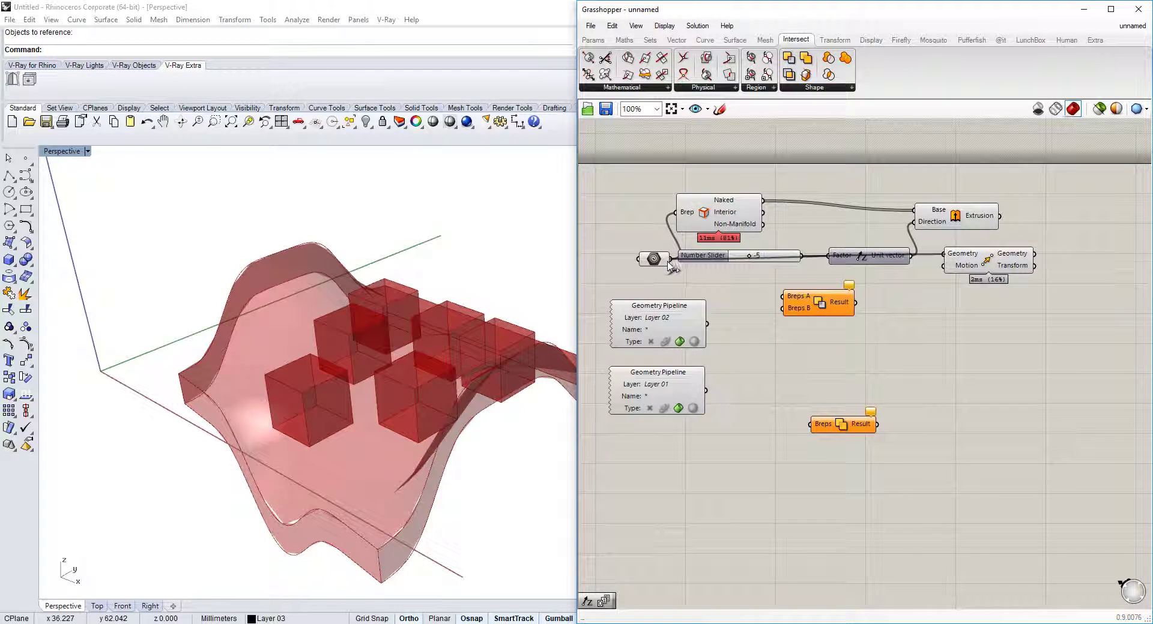
pyautogui.moveTo(668, 263); pyautogui.dragTo(670, 260)
pyautogui.moveTo(953, 277); pyautogui.dragTo(953, 273)
pyautogui.click(1011, 251)
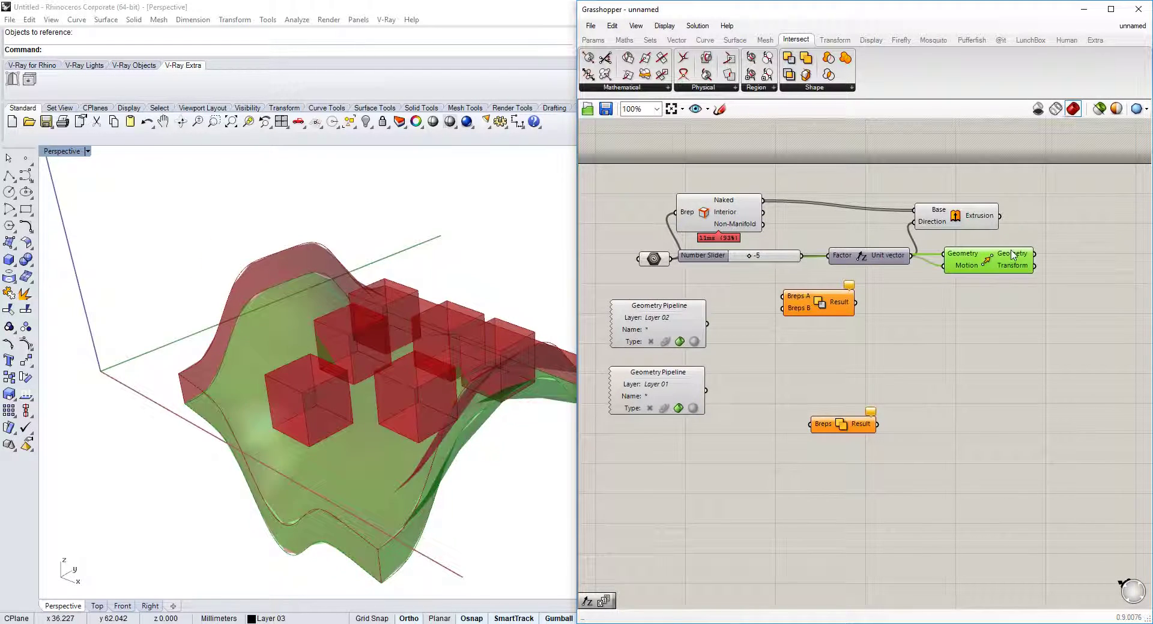
# Step: Add a Brep Join component beside the Extrude and Move components
pyautogui.moveTo(1048, 278); pyautogui.dragTo(945, 275, button='right')
pyautogui.scroll(3, 1002, 231)
pyautogui.doubleClick(1003, 231)
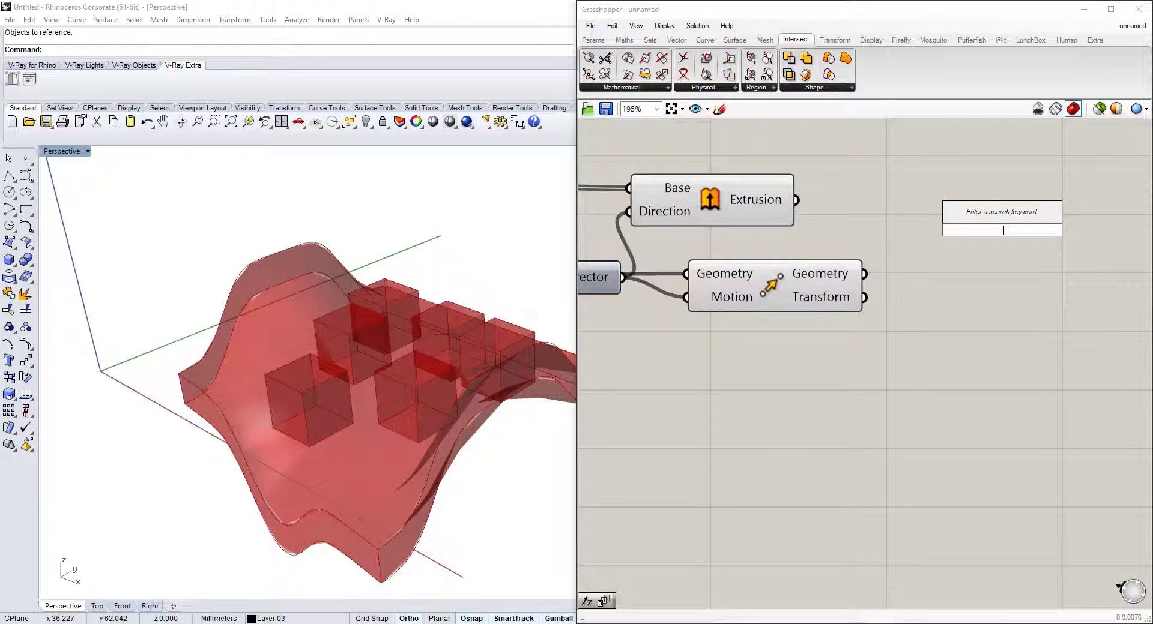
pyautogui.write('brep')
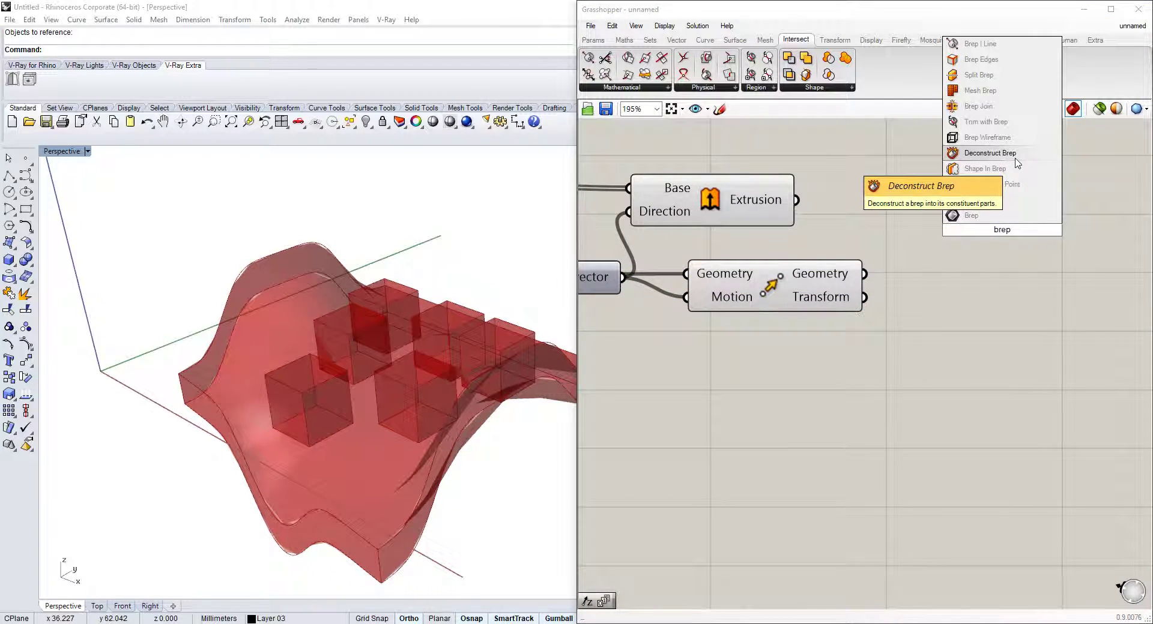
pyautogui.click(977, 105)
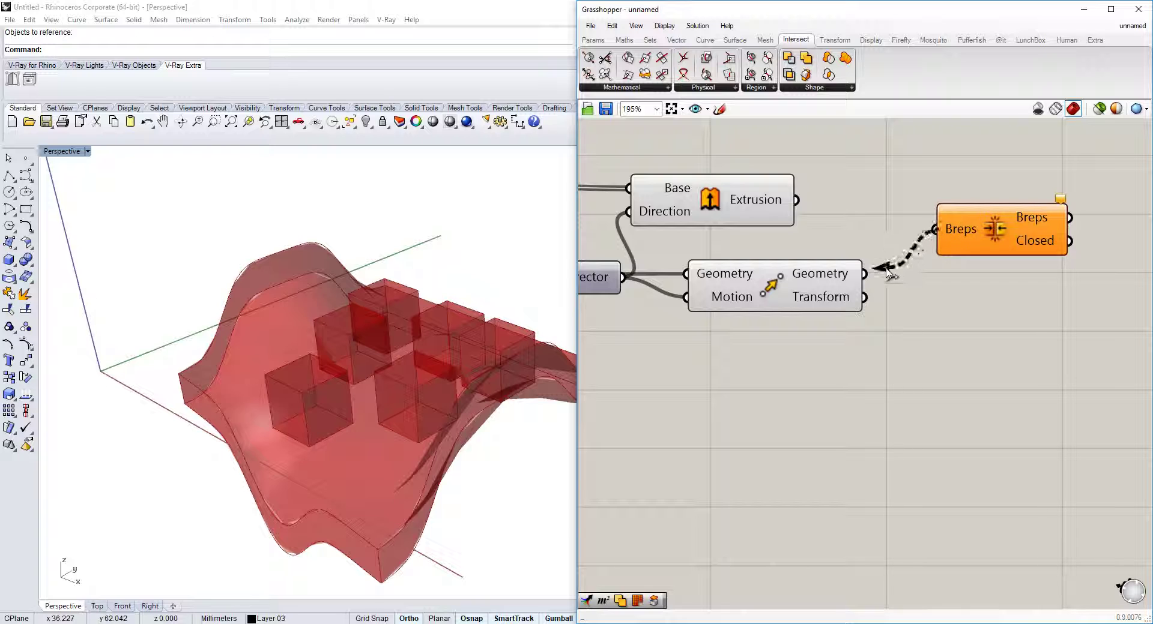
# Step: Connect the moved geometry, the extrusion and the original terrain surface to Brep Join's Breps input and flatten that input
pyautogui.moveTo(889, 273); pyautogui.dragTo(938, 217)
pyautogui.scroll(-2, 960, 222)
pyautogui.keyDown('shift'); pyautogui.moveTo(806, 196); pyautogui.dragTo(696, 254); pyautogui.keyUp('shift')
pyautogui.scroll(-2, 1024, 237)
pyautogui.scroll(4, 1023, 236)
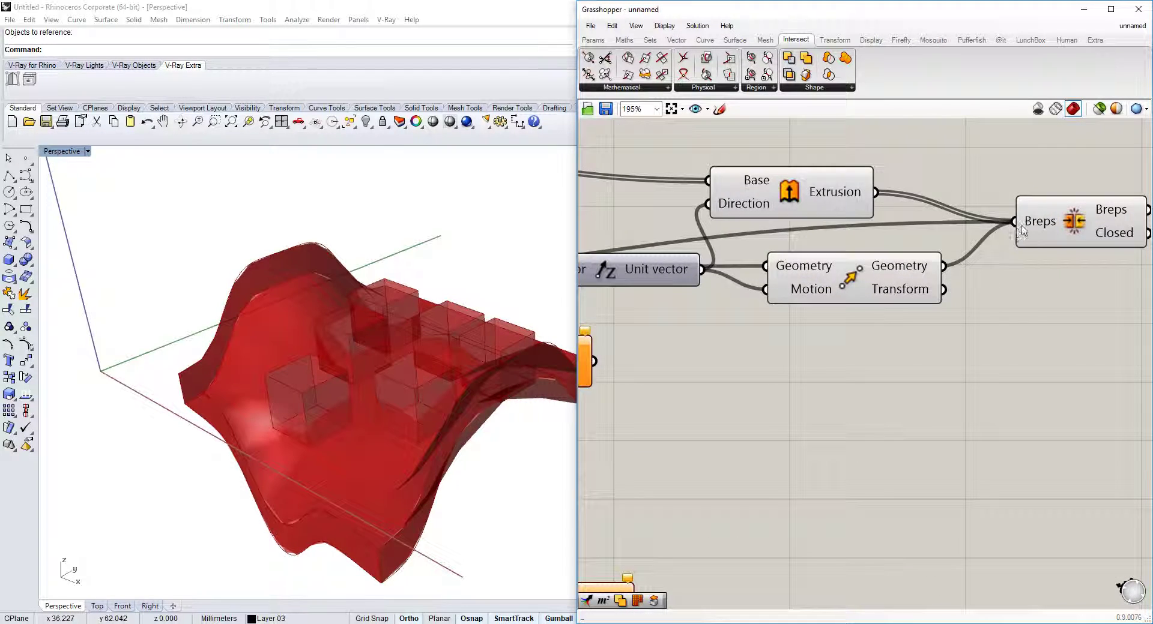
pyautogui.rightClick(1021, 230)
pyautogui.click(1081, 330)
# Step: Turn off the preview of all components upstream of Brep Join, from the terrain parameter to the Extrude and Move components
pyautogui.moveTo(1139, 279); pyautogui.dragTo(909, 276, button='right')
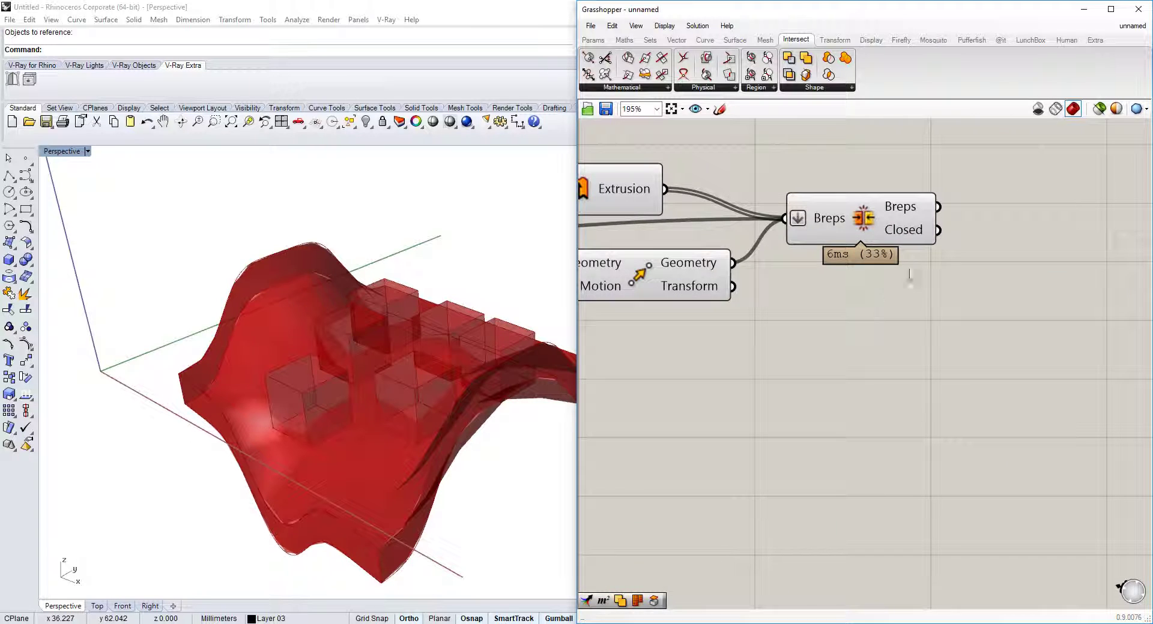
pyautogui.click(911, 211)
pyautogui.scroll(-4, 984, 198)
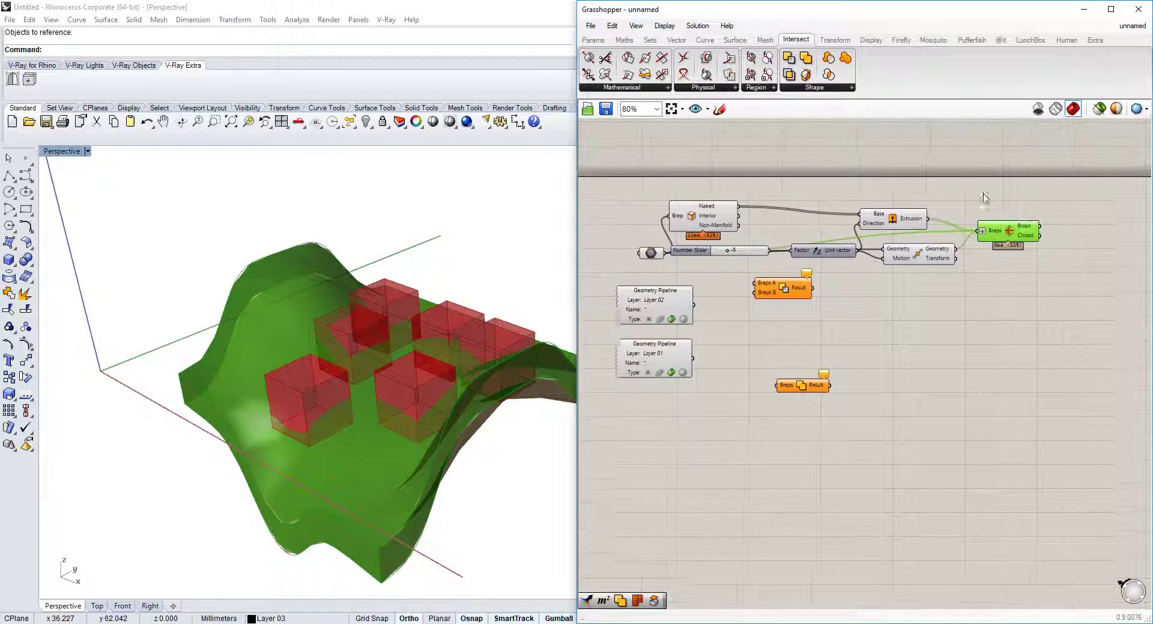
pyautogui.moveTo(964, 159); pyautogui.dragTo(550, 296)
pyautogui.middleClick(692, 221)
pyautogui.click(736, 189)
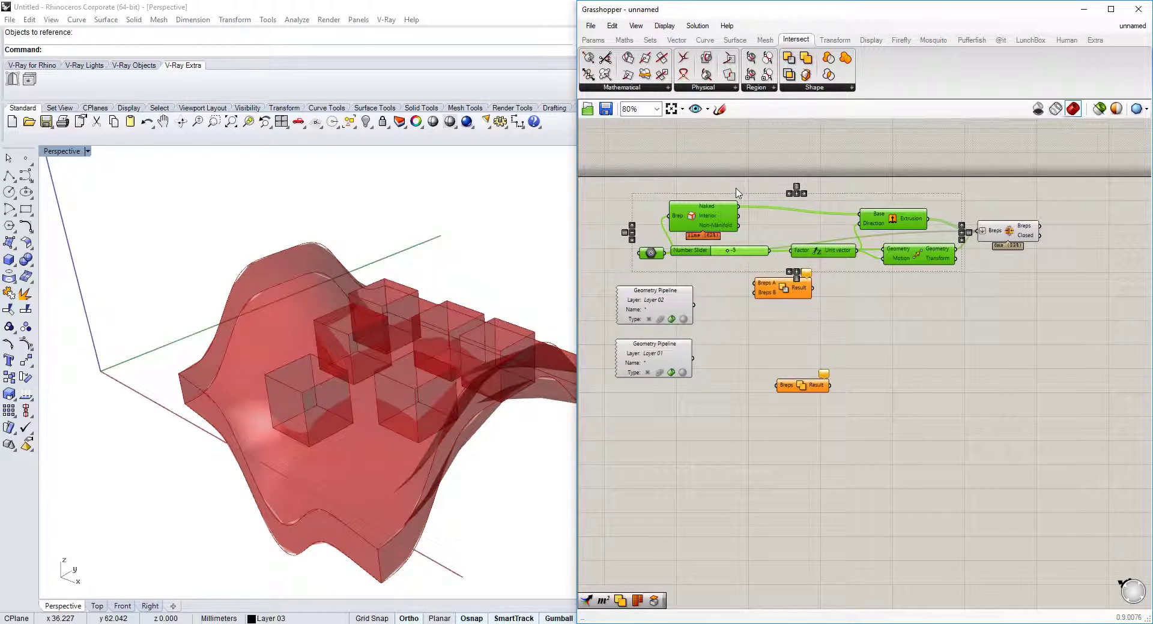
pyautogui.click(609, 322)
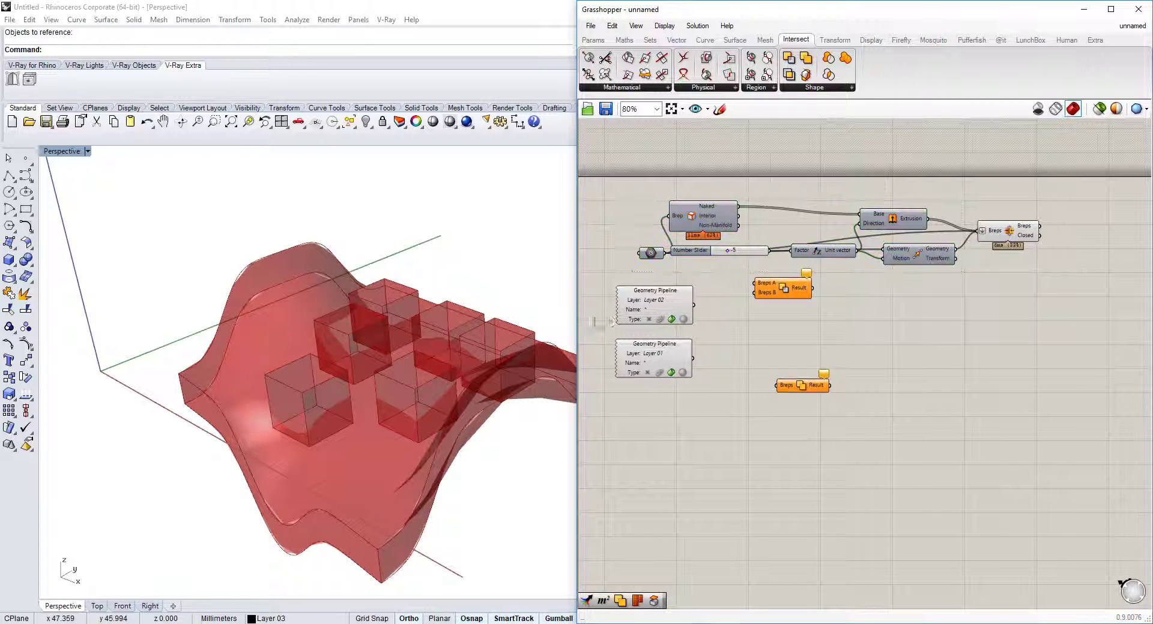
# Step: Set Grasshopper's preview mesh quality to High Quality
pyautogui.click(642, 27)
pyautogui.moveTo(664, 25)
pyautogui.moveTo(697, 93)
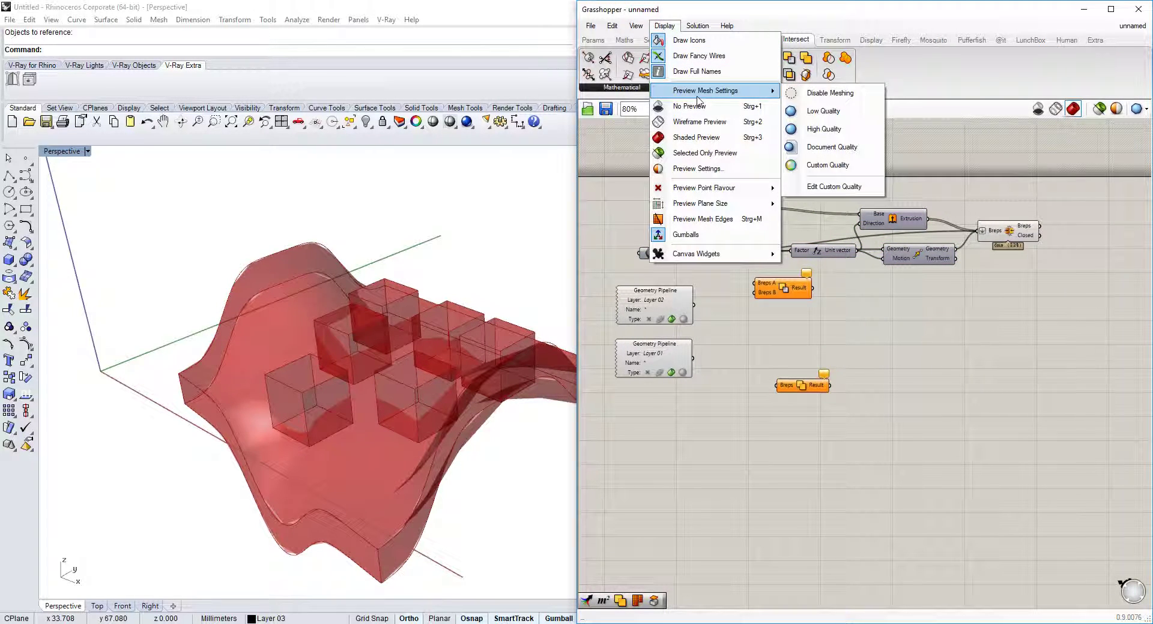
pyautogui.click(828, 128)
pyautogui.moveTo(484, 335); pyautogui.dragTo(400, 369, button='right')
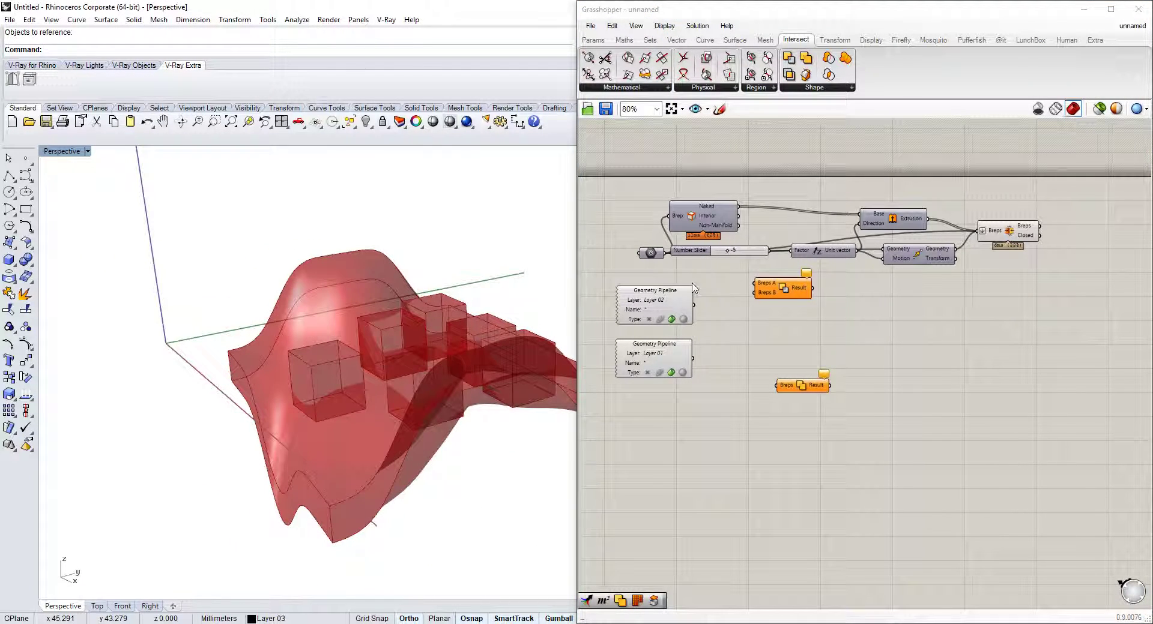
# Step: Identify the boxes of both Geometry Pipelines and place the Layer 01 pipeline and the Solid Difference component near Brep Join
pyautogui.moveTo(825, 296); pyautogui.dragTo(773, 288, button='right')
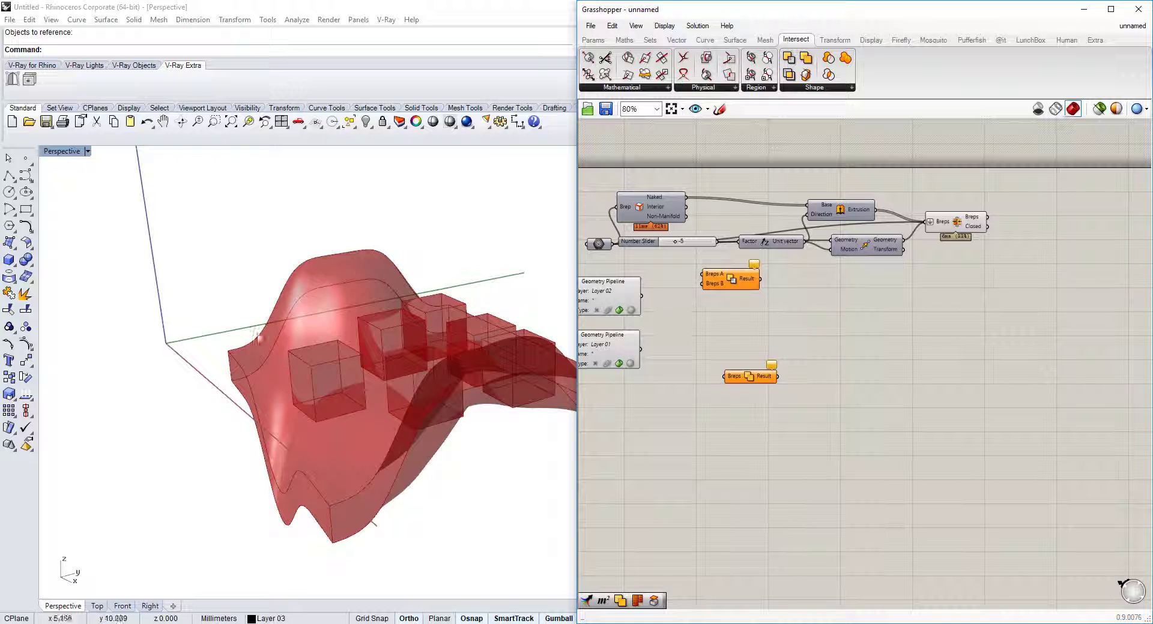
pyautogui.moveTo(337, 282); pyautogui.dragTo(371, 398, button='right')
pyautogui.click(596, 298)
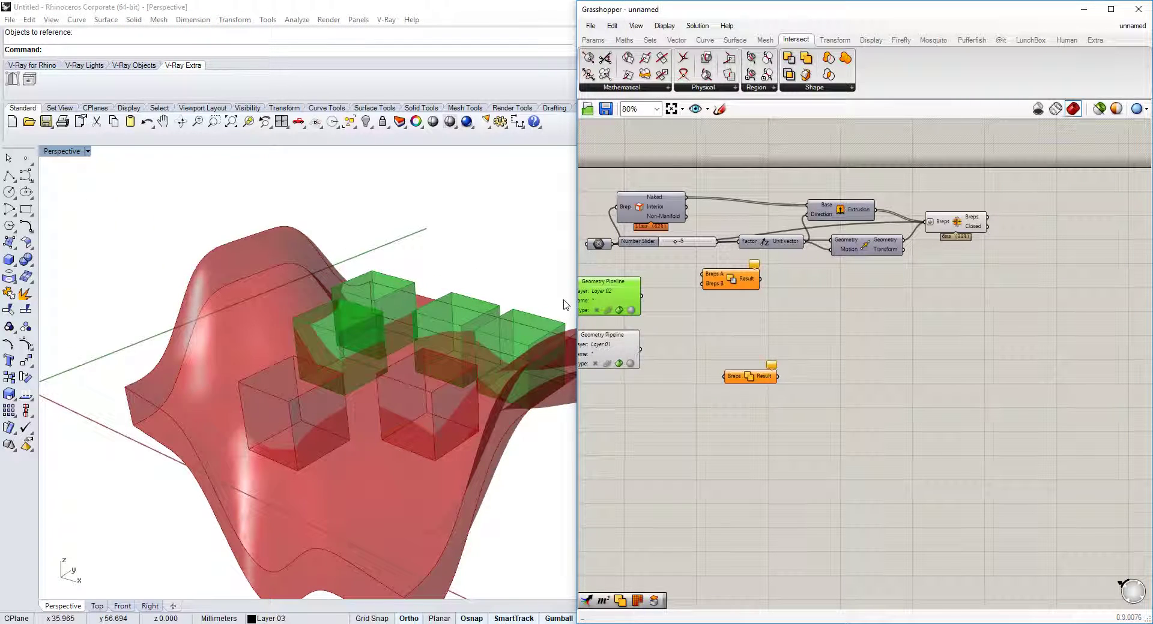
pyautogui.click(601, 339)
pyautogui.click(607, 298)
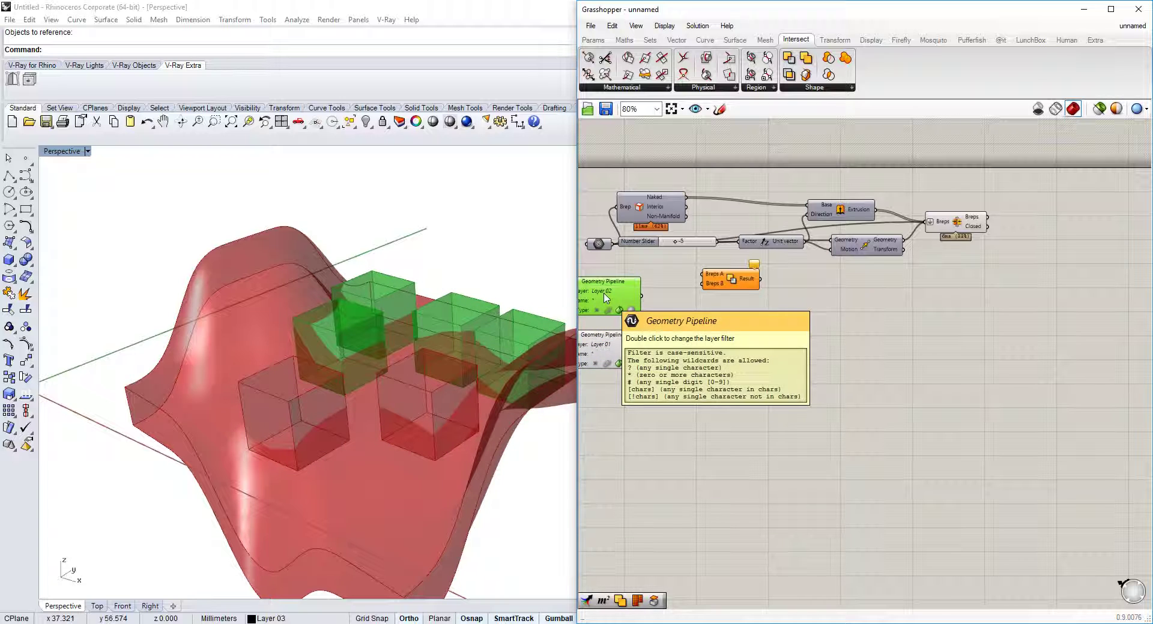
pyautogui.moveTo(606, 345); pyautogui.dragTo(820, 330)
pyautogui.scroll(3, 830, 305)
pyautogui.scroll(-4, 821, 326)
pyautogui.scroll(1, 959, 359)
pyautogui.click(959, 360)
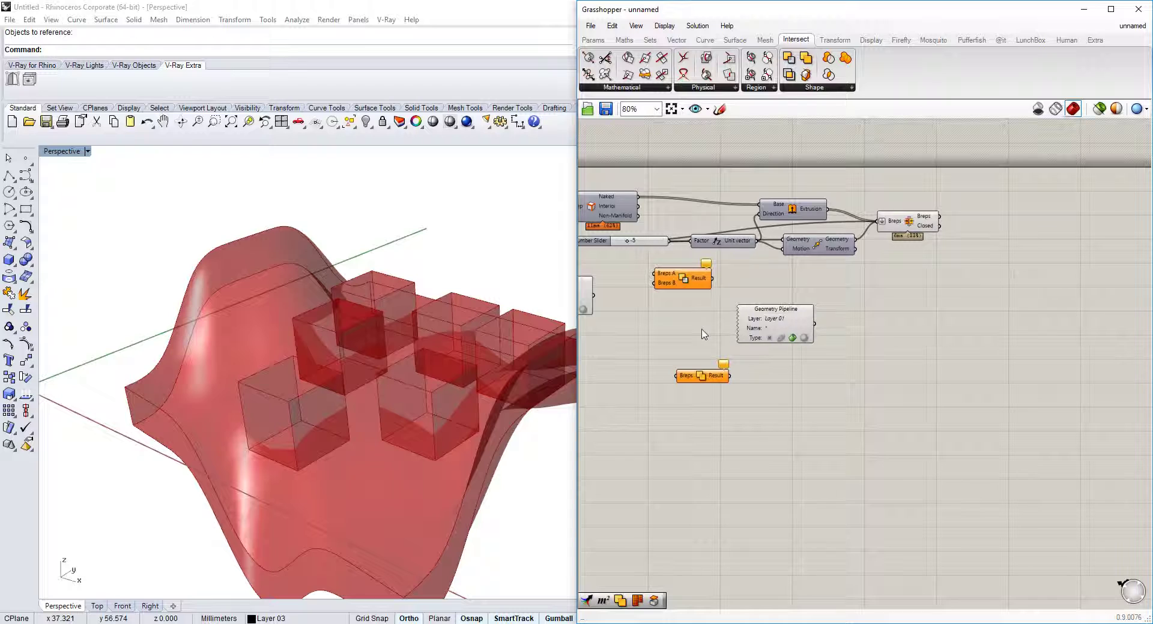
pyautogui.moveTo(674, 275); pyautogui.dragTo(958, 275)
pyautogui.scroll(3, 958, 275)
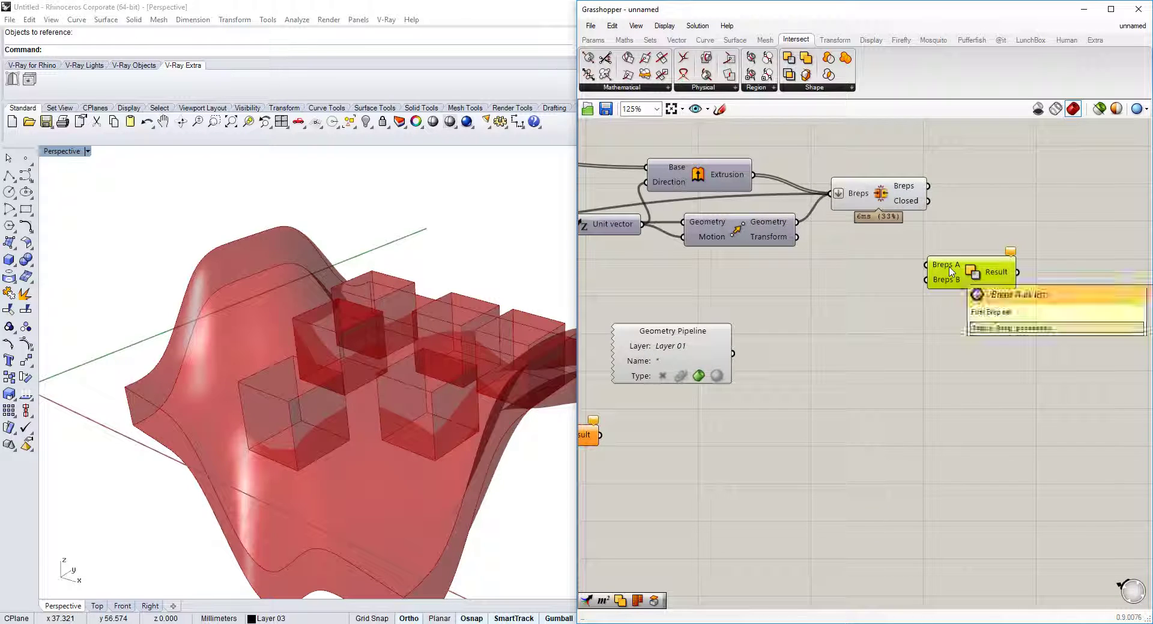
# Step: Connect the joined terrain to Solid Difference's Breps A input and the Layer 01 pipeline to its Breps B input
pyautogui.moveTo(928, 186); pyautogui.dragTo(959, 187)
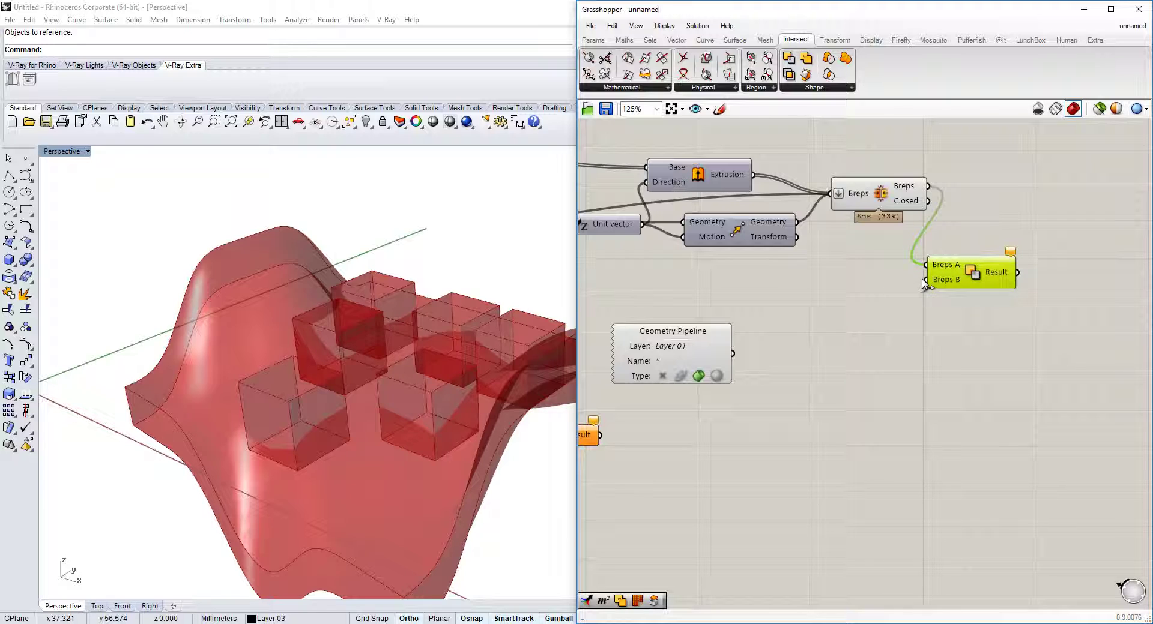
pyautogui.scroll(-1, 928, 283)
pyautogui.moveTo(926, 280); pyautogui.dragTo(896, 300)
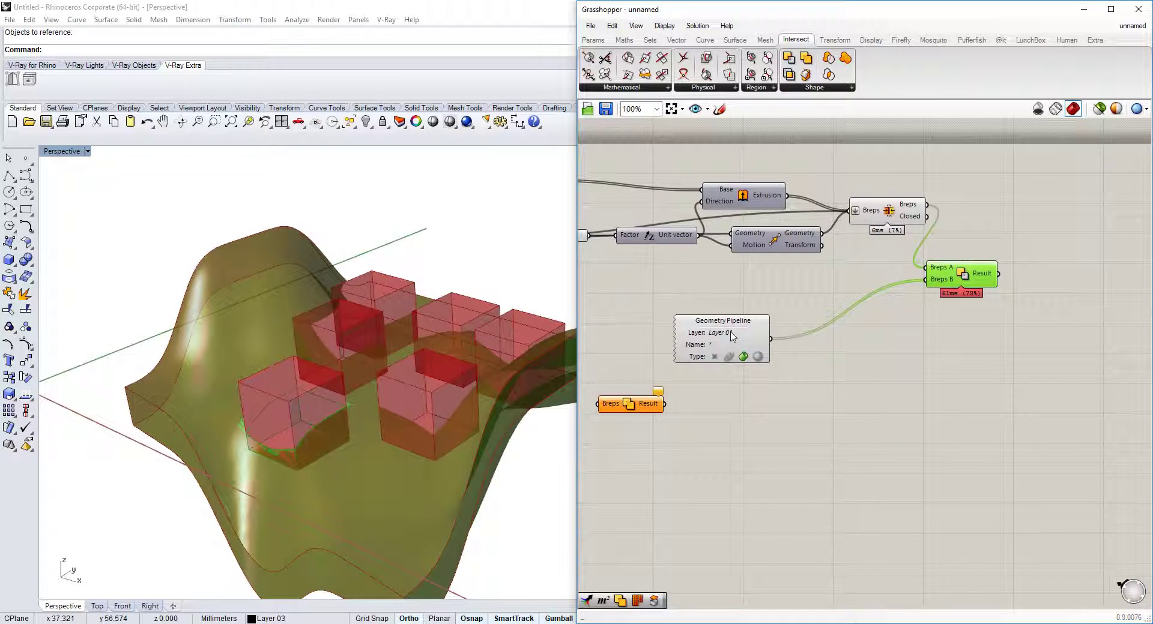
# Step: Turn off the preview of the Brep Join component and the Layer 01 Geometry Pipeline
pyautogui.click(759, 340)
pyautogui.click(890, 216)
pyautogui.rightClick(890, 217)
pyautogui.click(912, 238)
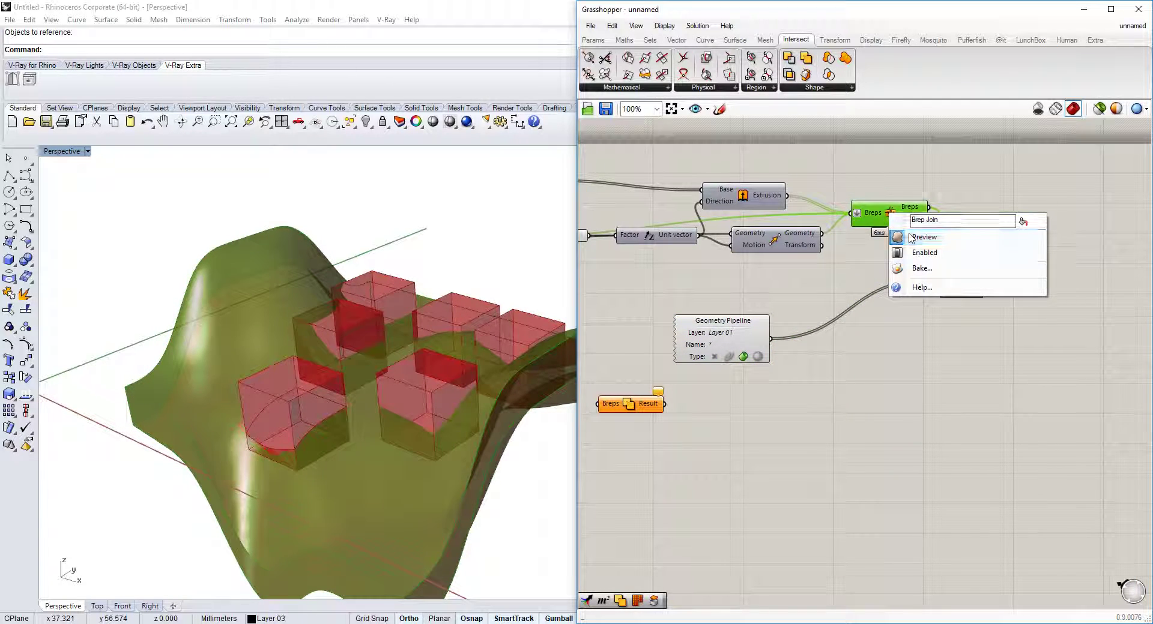
pyautogui.click(722, 334)
pyautogui.rightClick(721, 334)
pyautogui.click(747, 358)
pyautogui.moveTo(431, 288); pyautogui.dragTo(560, 363, button='right')
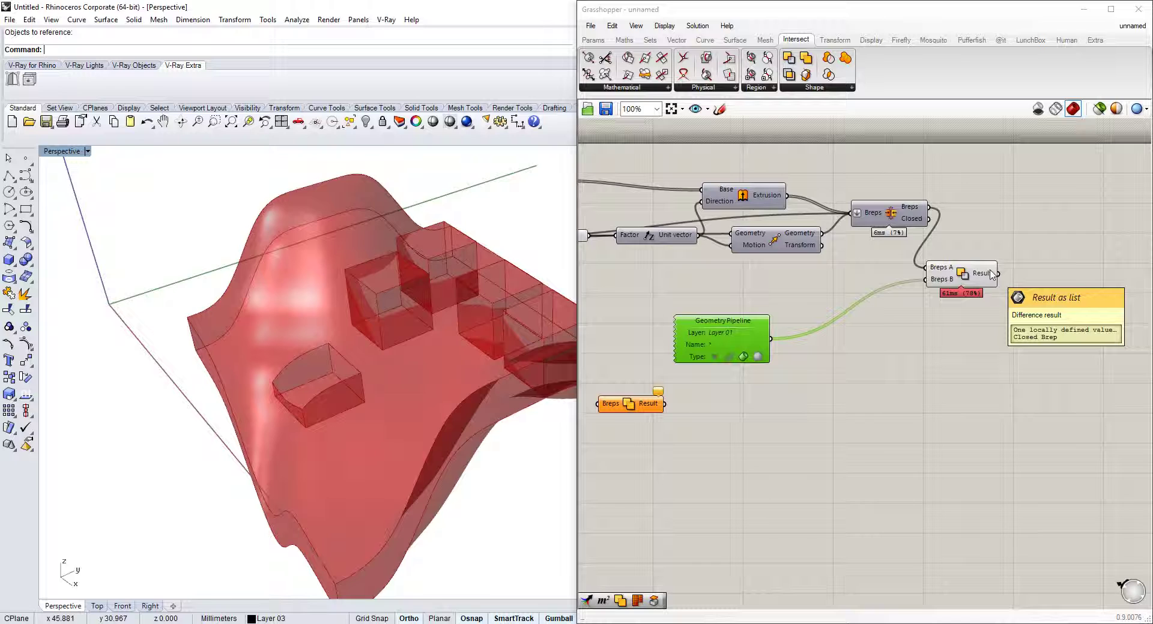
# Step: Flatten the Breps B input of the Solid Difference component so that all Layer 01 boxes are subtracted together
pyautogui.rightClick(940, 282)
pyautogui.click(993, 385)
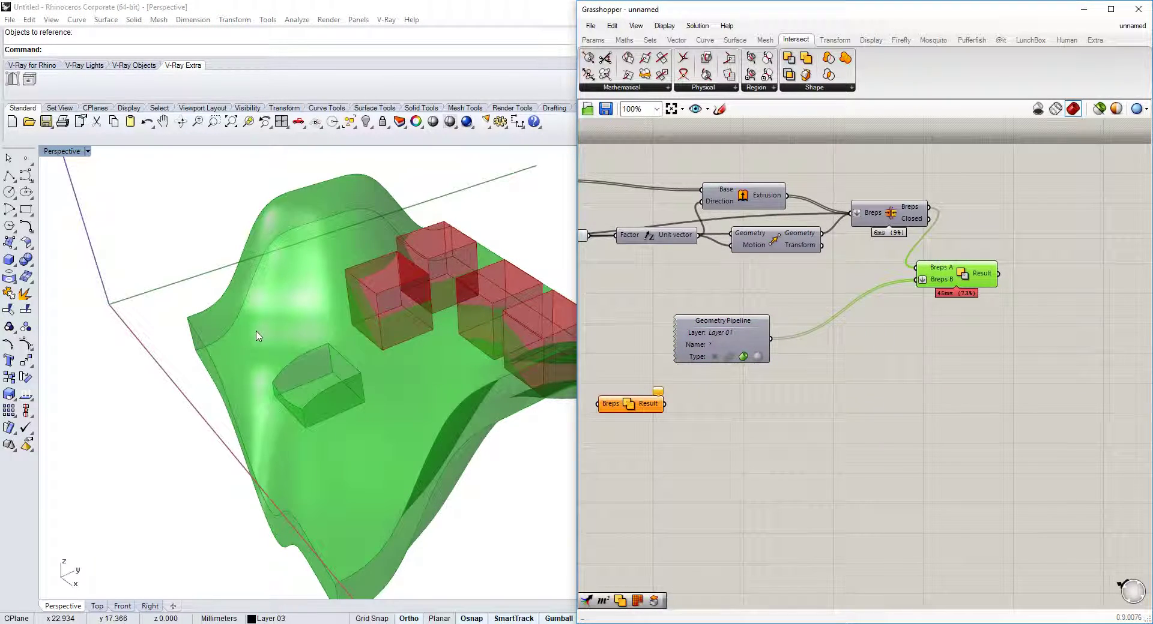
pyautogui.moveTo(257, 335); pyautogui.dragTo(305, 257, button='right')
pyautogui.click(698, 339)
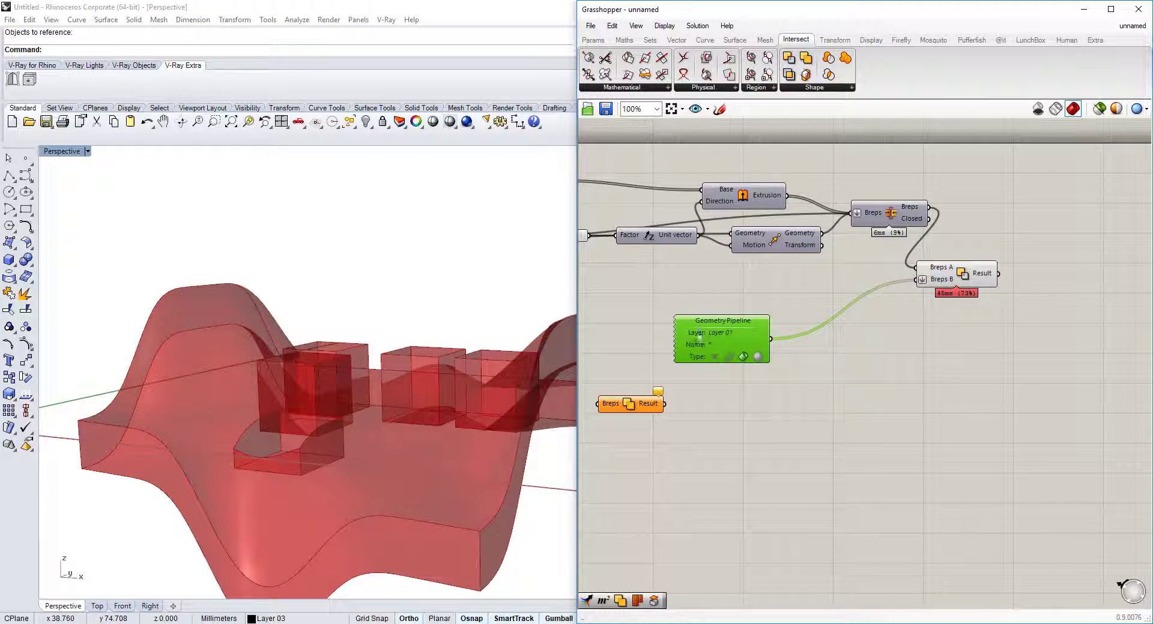
# Step: In Rhino, turn on Layer 01 and move one of its red boxes to a different spot on the terrain
pyautogui.moveTo(779, 8); pyautogui.dragTo(778, 311)
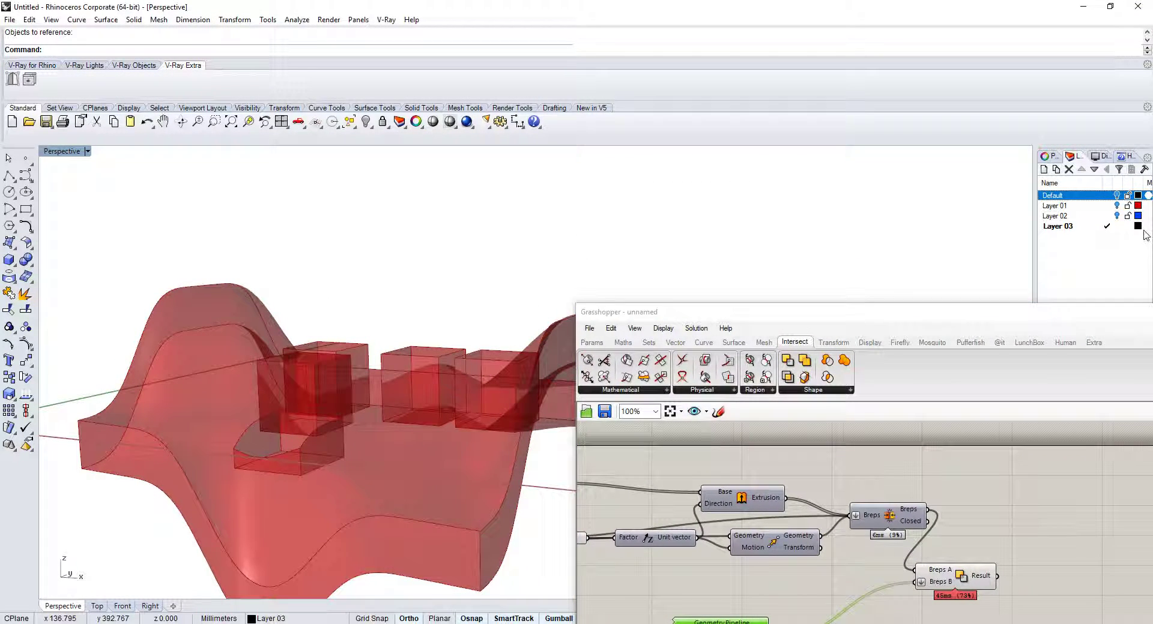
pyautogui.click(1117, 206)
pyautogui.moveTo(255, 322); pyautogui.dragTo(273, 402, button='right')
pyautogui.click(431, 414)
pyautogui.moveTo(444, 408); pyautogui.dragTo(392, 395, button='right')
pyautogui.scroll(3, 392, 395)
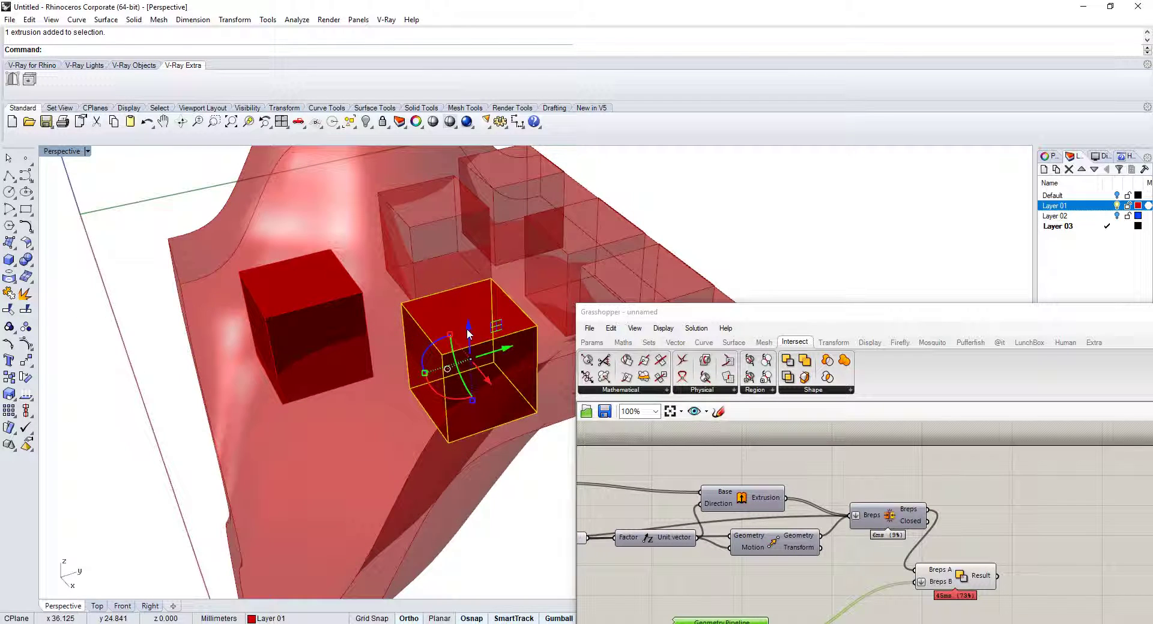
pyautogui.moveTo(466, 328); pyautogui.dragTo(413, 374)
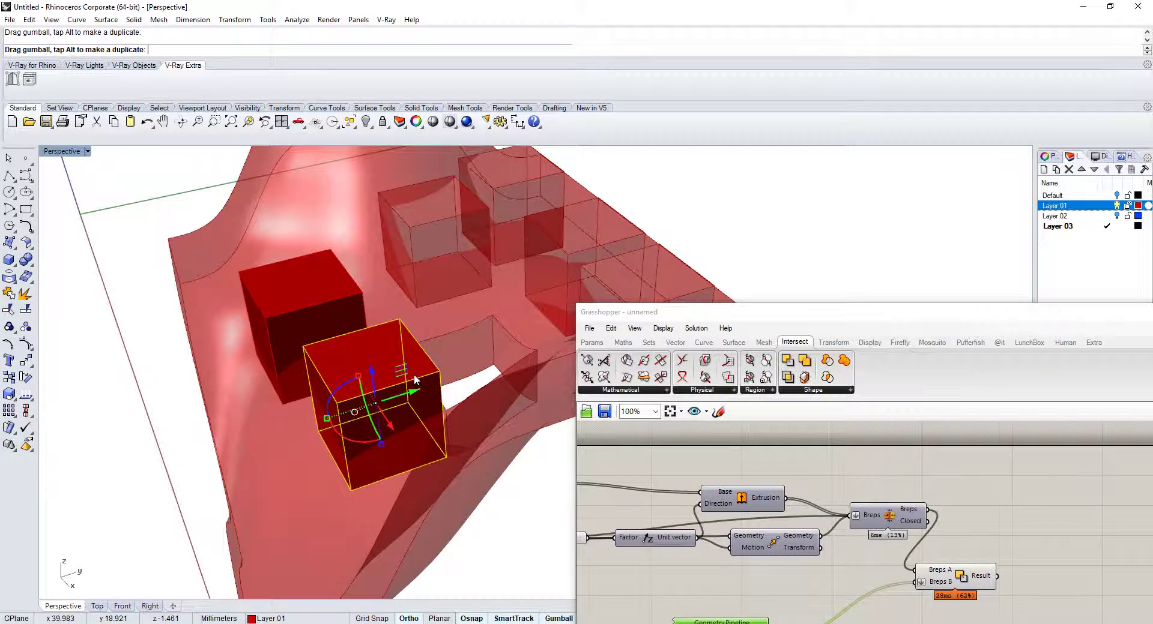
pyautogui.moveTo(413, 374); pyautogui.dragTo(471, 398, button='right')
# Step: Turn Layer 01 off in Rhino and inspect the terrain with the box openings cut out
pyautogui.moveTo(874, 318); pyautogui.dragTo(1149, 180)
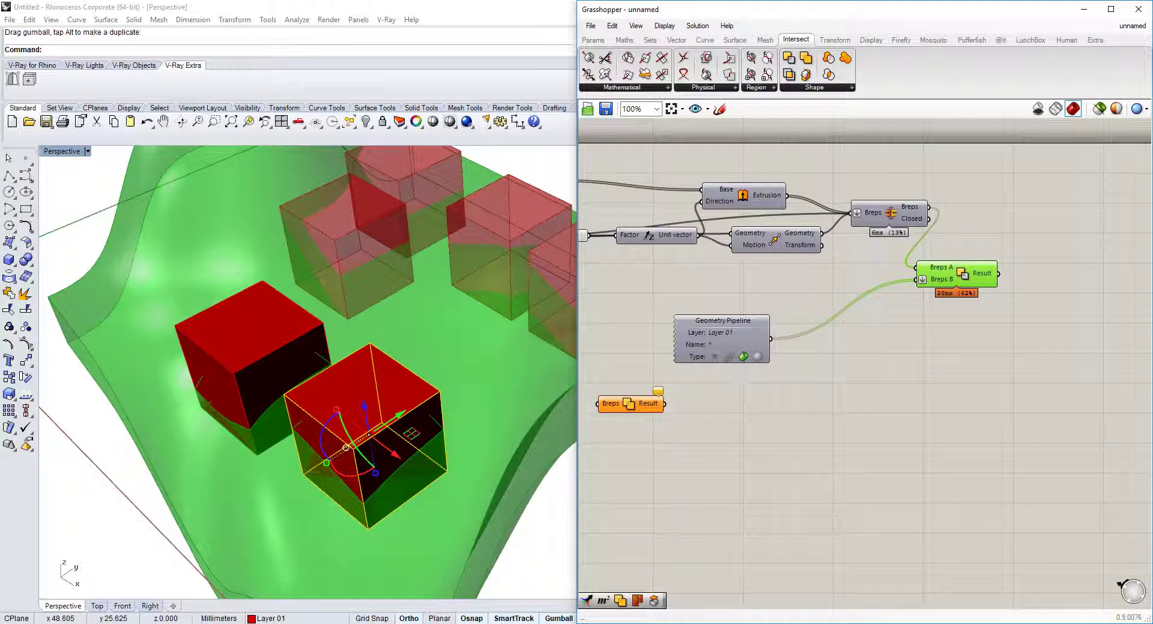
pyautogui.moveTo(919, 18); pyautogui.dragTo(825, 229)
pyautogui.click(1117, 206)
pyautogui.moveTo(992, 229); pyautogui.dragTo(1149, 228)
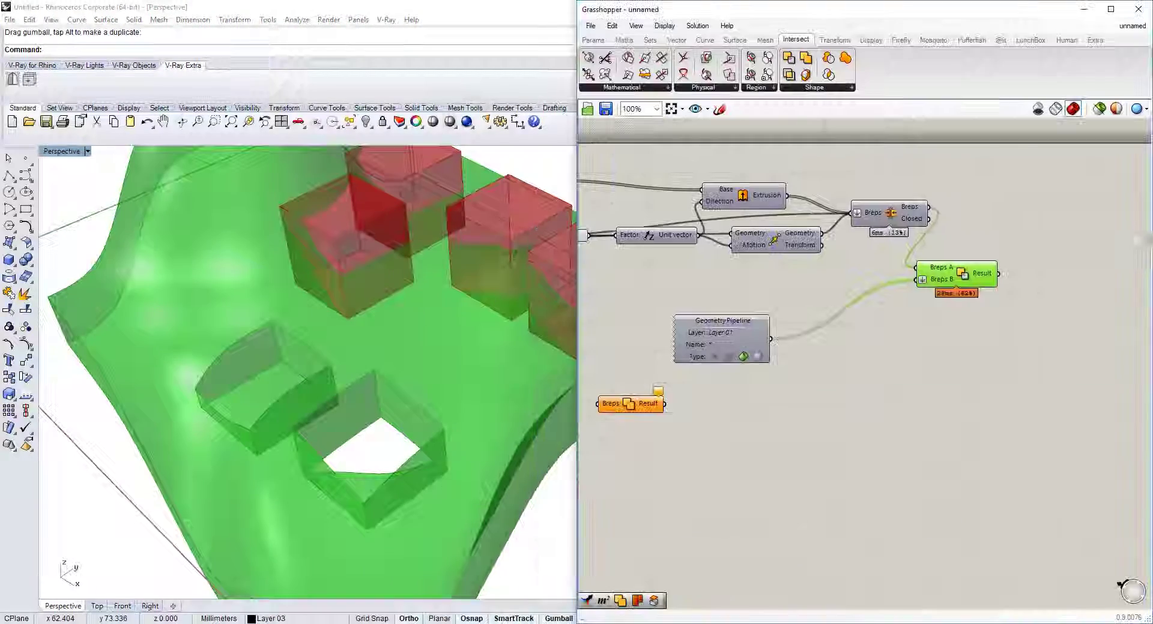
pyautogui.moveTo(361, 240); pyautogui.dragTo(366, 342, button='right')
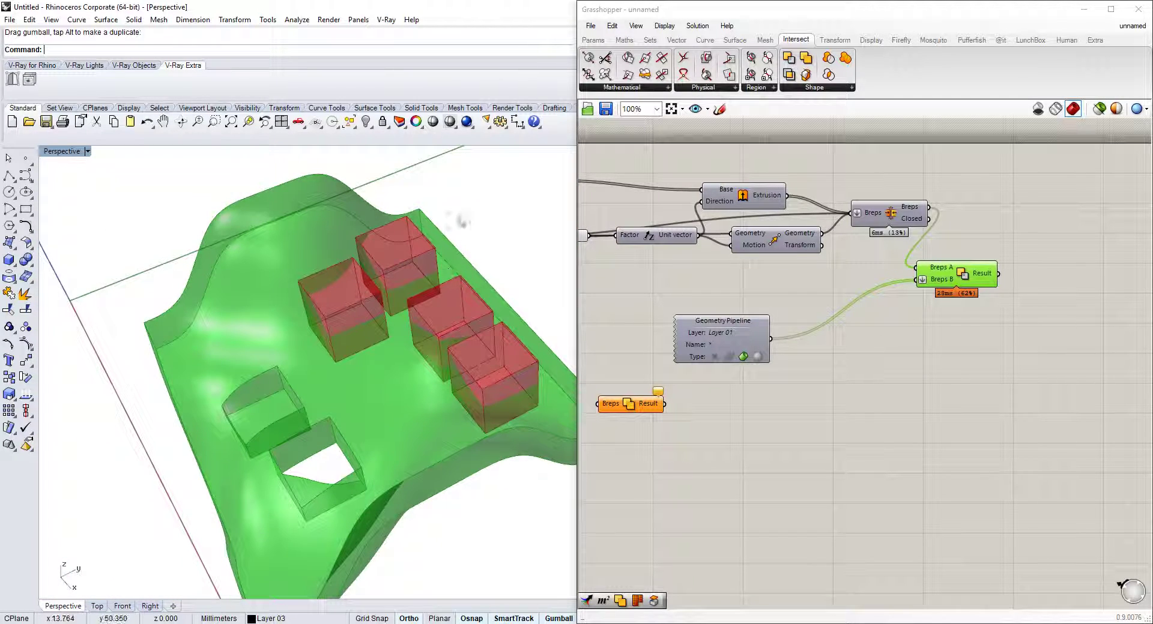
# Step: Add a Solid Union component to the canvas beside the Solid Difference component
pyautogui.moveTo(950, 311); pyautogui.dragTo(863, 352, button='right')
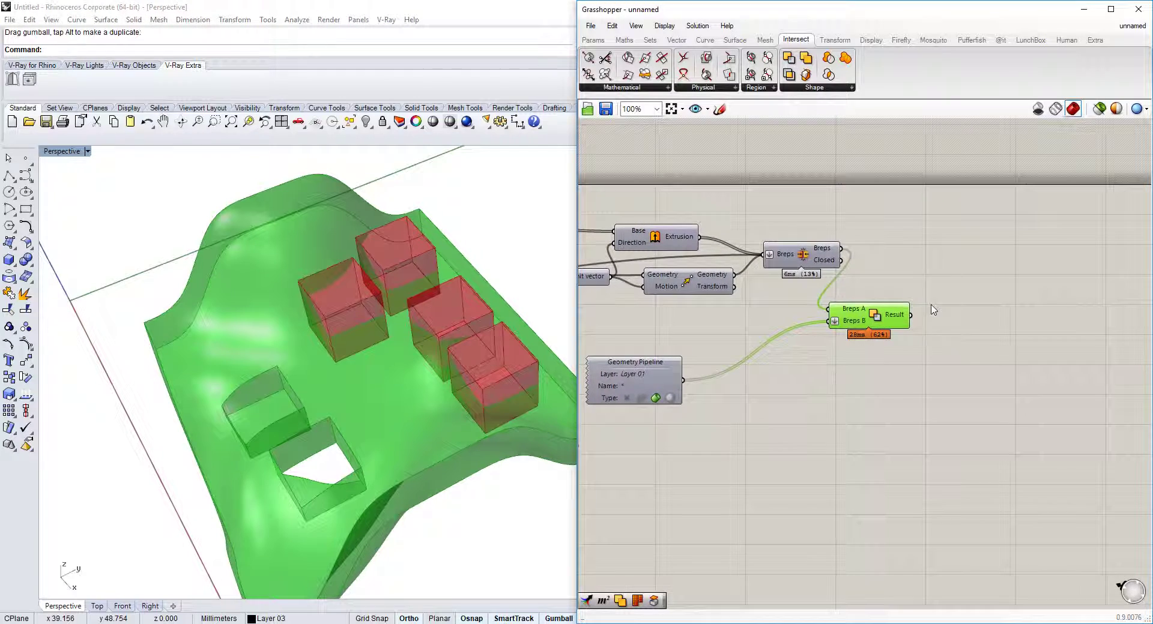
pyautogui.doubleClick(989, 306)
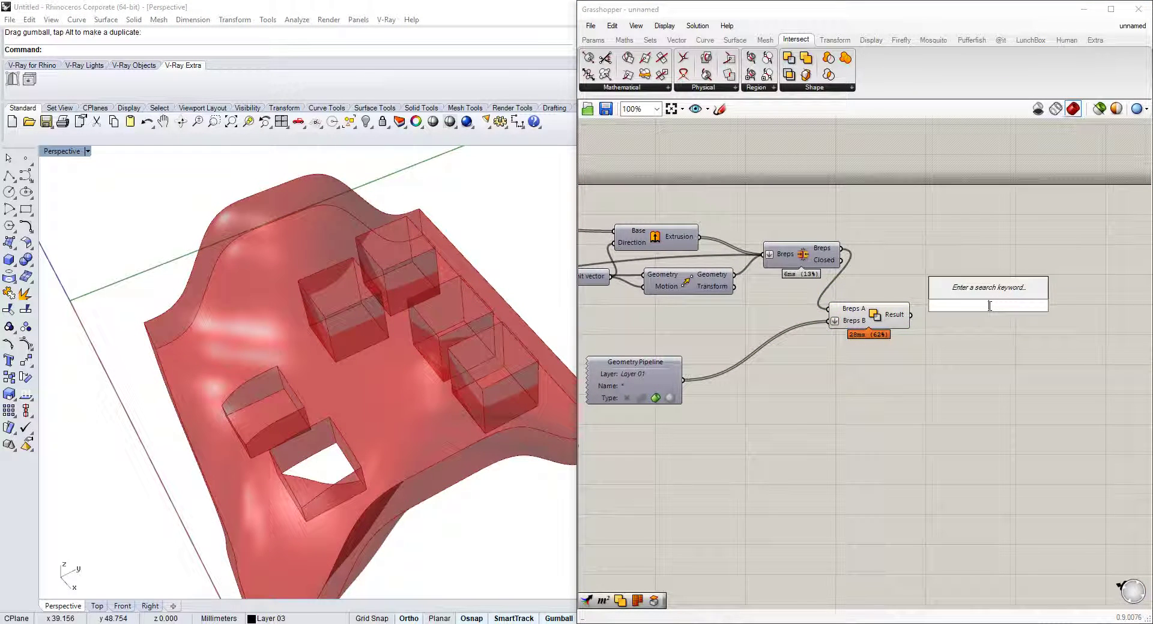
pyautogui.click(829, 59)
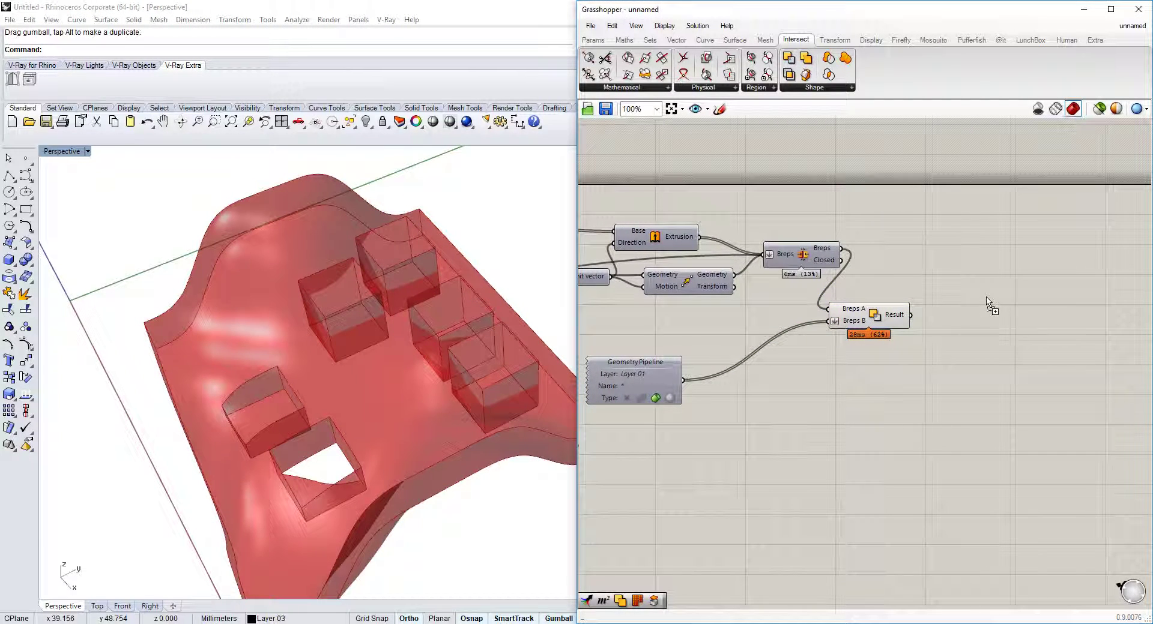
pyautogui.moveTo(986, 302); pyautogui.dragTo(987, 304)
pyautogui.scroll(3, 997, 318)
pyautogui.click(804, 87)
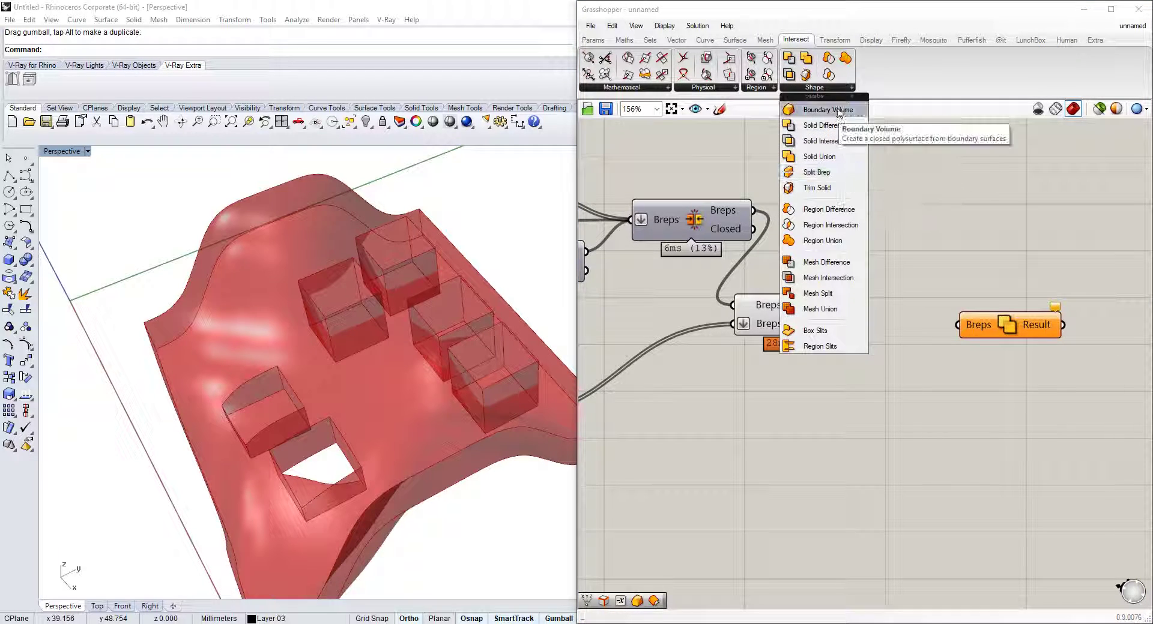
pyautogui.moveTo(1022, 332); pyautogui.dragTo(1018, 319)
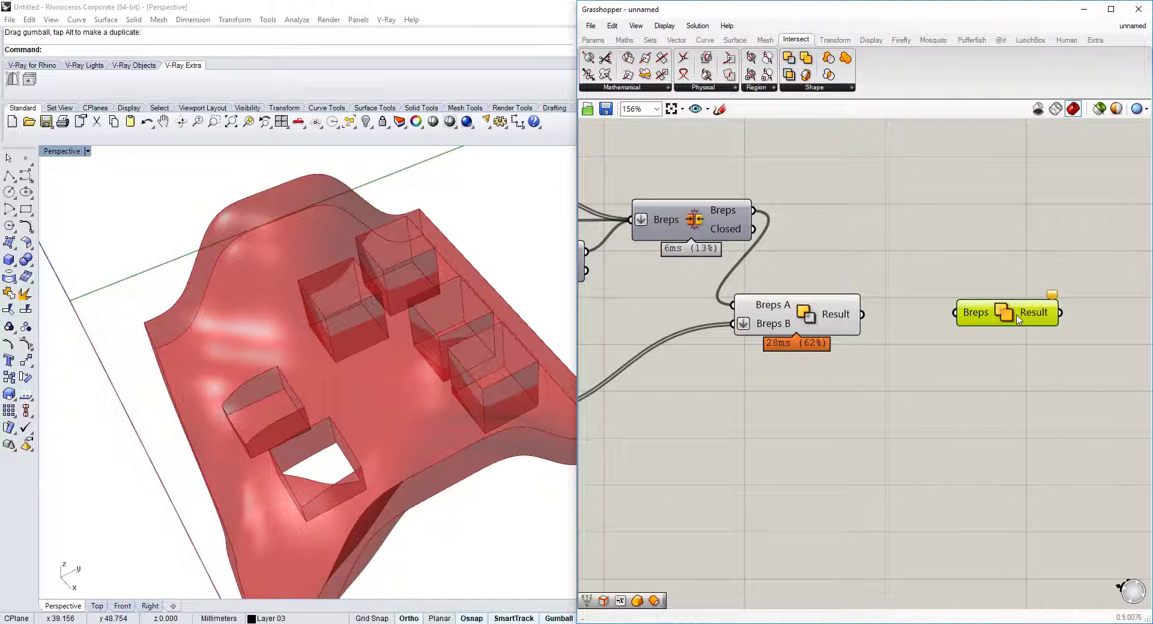
# Step: Connect the Solid Difference result and the Layer 02 pipeline to Solid Union's Breps input and flatten that input
pyautogui.scroll(-9, 937, 279)
pyautogui.moveTo(954, 281); pyautogui.dragTo(805, 314)
pyautogui.scroll(7, 832, 288)
pyautogui.moveTo(907, 252); pyautogui.dragTo(643, 270, button='right')
pyautogui.scroll(-2, 643, 270)
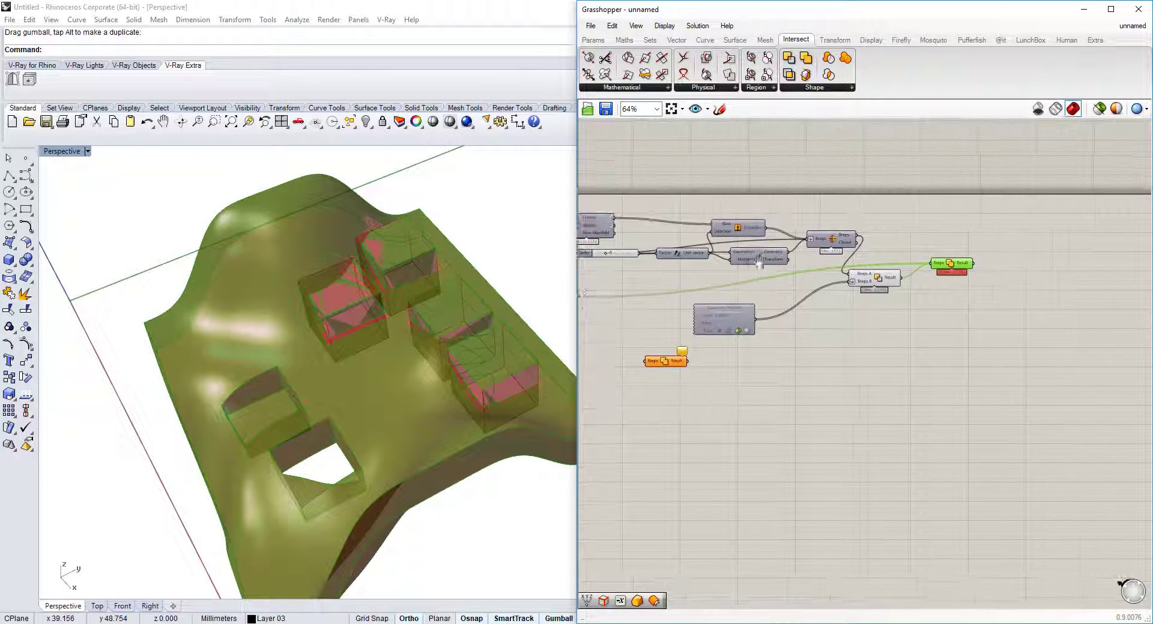
pyautogui.scroll(4, 840, 254)
pyautogui.moveTo(1048, 312); pyautogui.dragTo(988, 308, button='right')
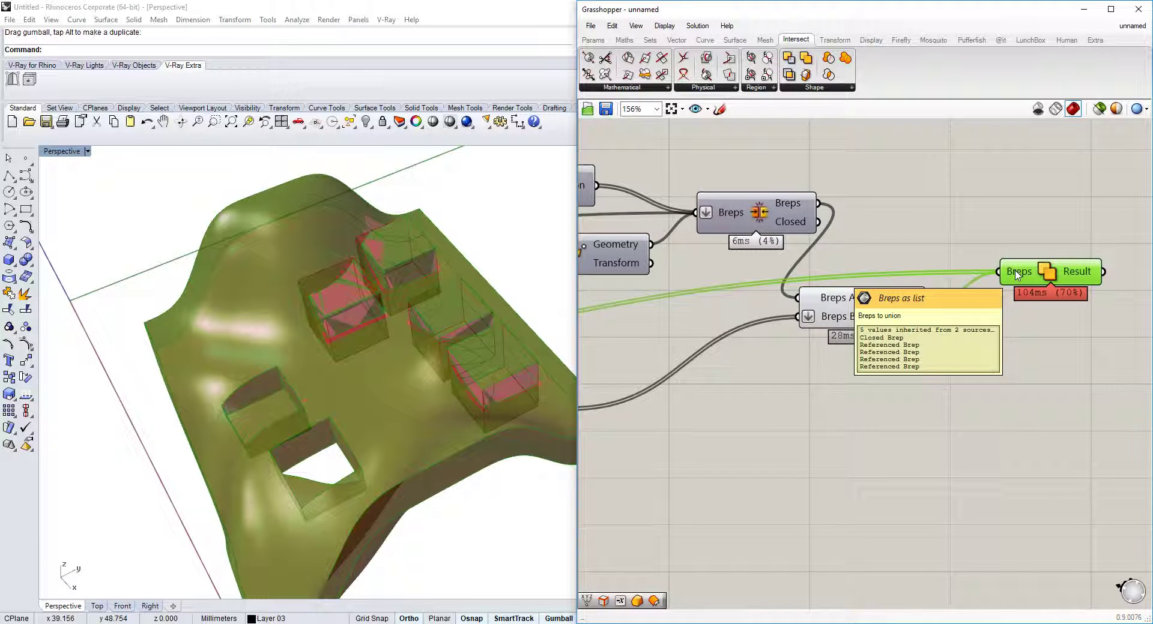
pyautogui.rightClick(1011, 271)
pyautogui.click(1044, 328)
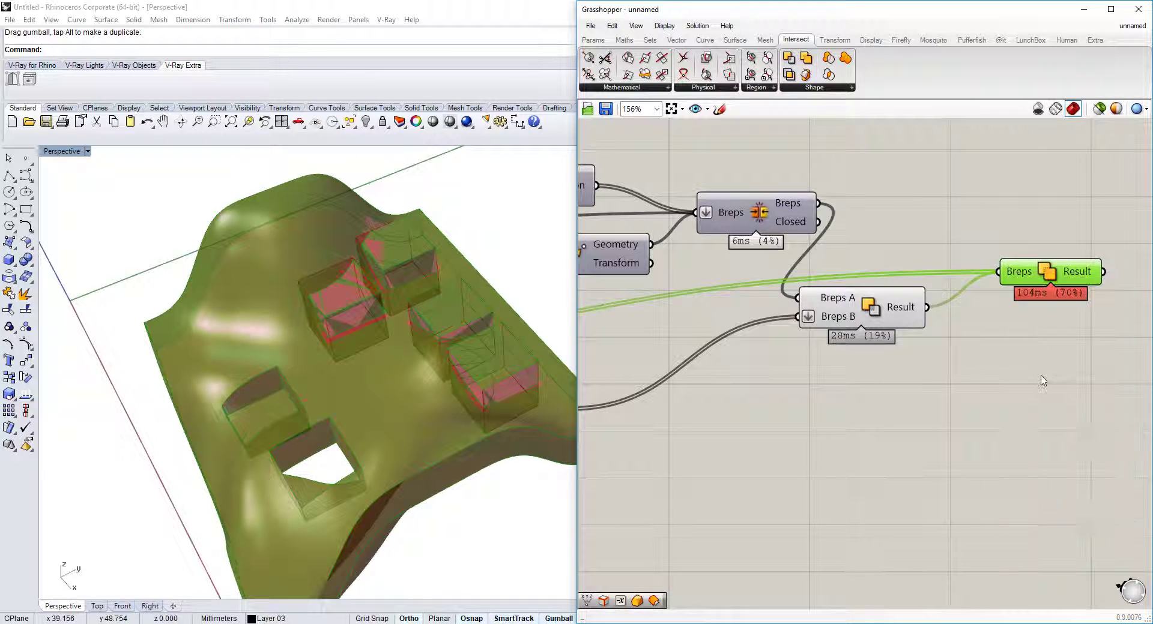
# Step: Turn off the Solid Difference component's preview and highlight the Solid Union result in the viewport
pyautogui.moveTo(1052, 345); pyautogui.dragTo(907, 340, button='right')
pyautogui.moveTo(899, 274); pyautogui.dragTo(1059, 270, button='right')
pyautogui.click(898, 299)
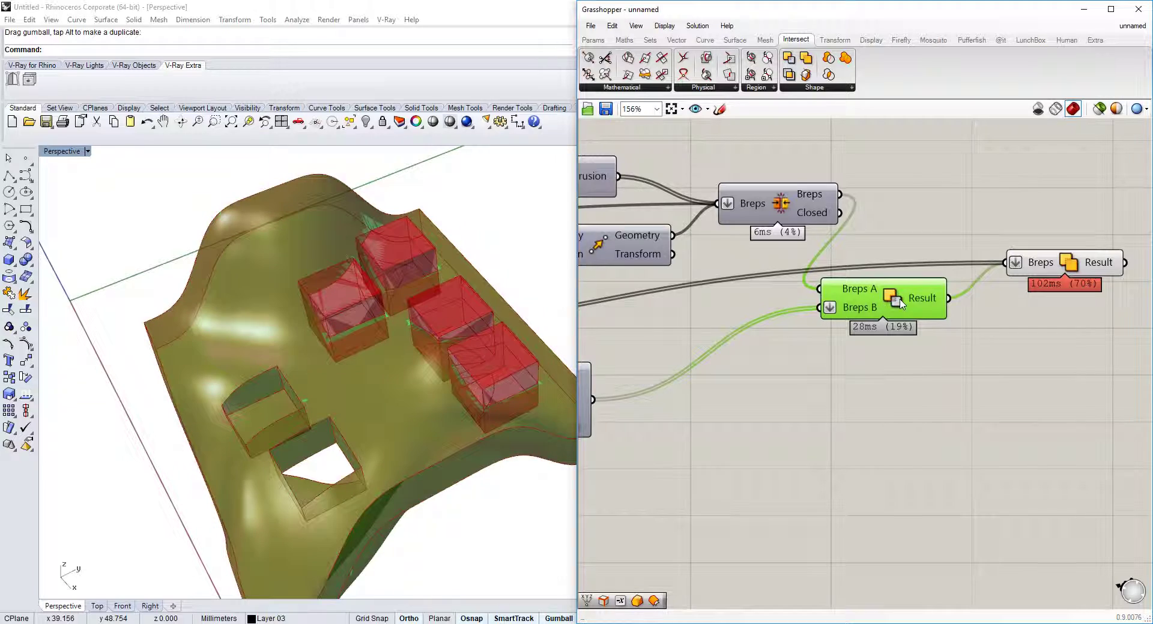
pyautogui.rightClick(899, 300)
pyautogui.click(917, 328)
pyautogui.moveTo(806, 338); pyautogui.dragTo(836, 309, button='right')
pyautogui.moveTo(403, 414); pyautogui.dragTo(456, 402, button='right')
pyautogui.moveTo(1122, 242); pyautogui.dragTo(1038, 240, button='right')
pyautogui.click(1037, 239)
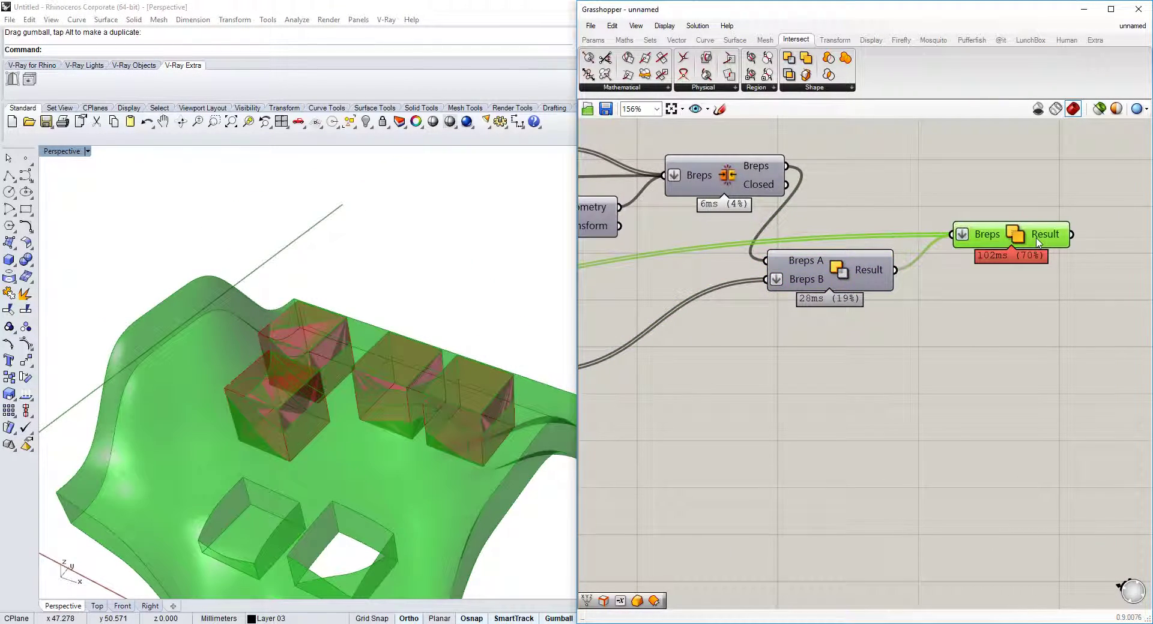
# Step: Turn off the preview of the Layer 02 Geometry Pipeline so only the Solid Union result is shown
pyautogui.scroll(-2, 870, 264)
pyautogui.moveTo(840, 267); pyautogui.dragTo(955, 243, button='right')
pyautogui.moveTo(634, 301); pyautogui.dragTo(910, 304, button='right')
pyautogui.rightClick(714, 275)
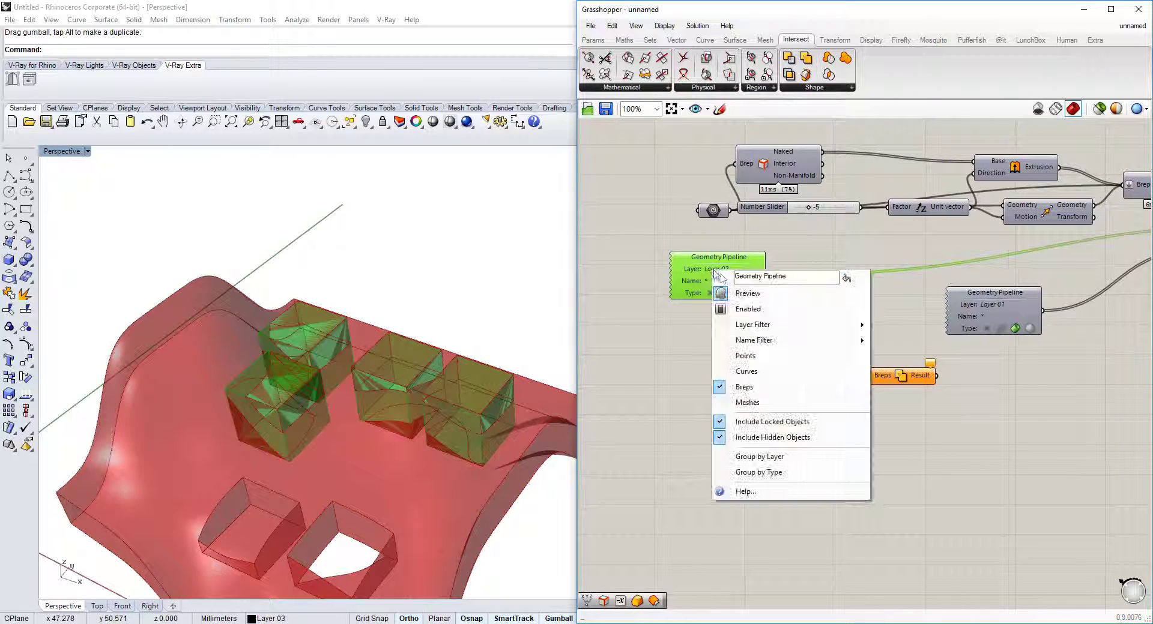
pyautogui.click(744, 299)
pyautogui.moveTo(980, 277); pyautogui.dragTo(662, 271, button='right')
pyautogui.moveTo(454, 354); pyautogui.dragTo(415, 357, button='right')
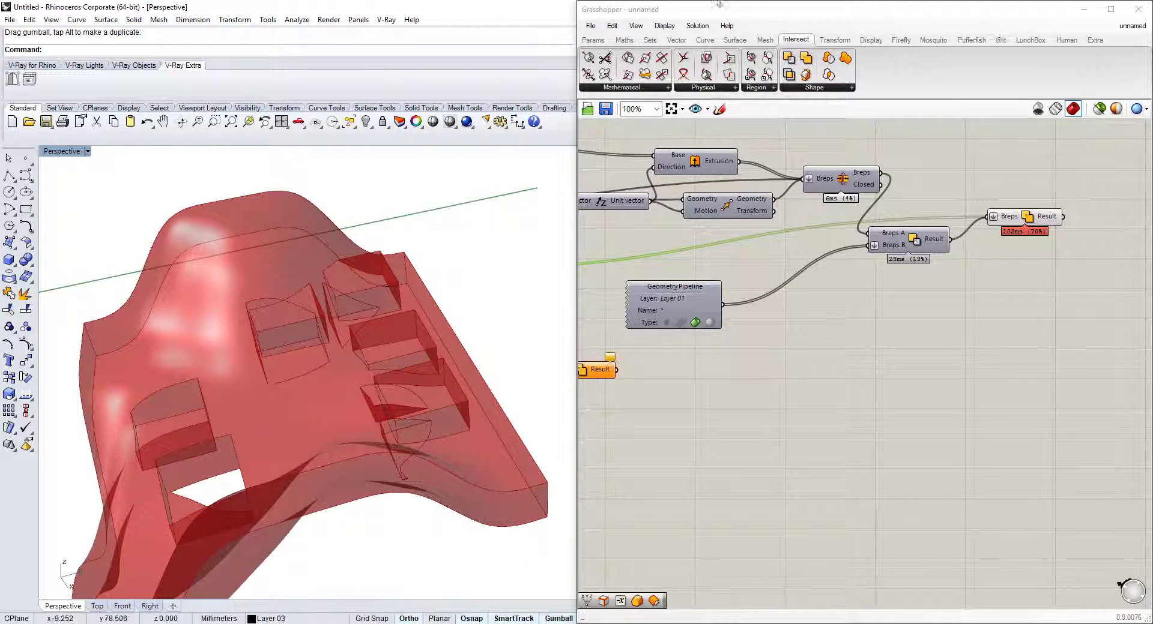
# Step: Move the Grasshopper window clear of Rhino's layer list and turn on Layer 02
pyautogui.moveTo(745, 18); pyautogui.dragTo(695, 326)
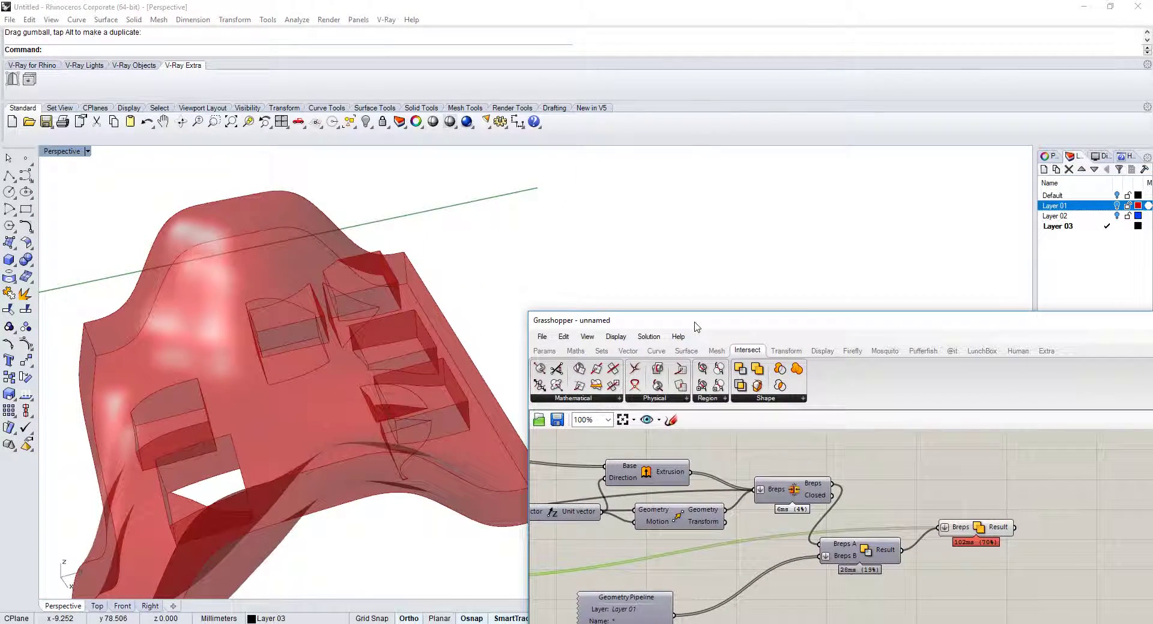
pyautogui.click(1116, 206)
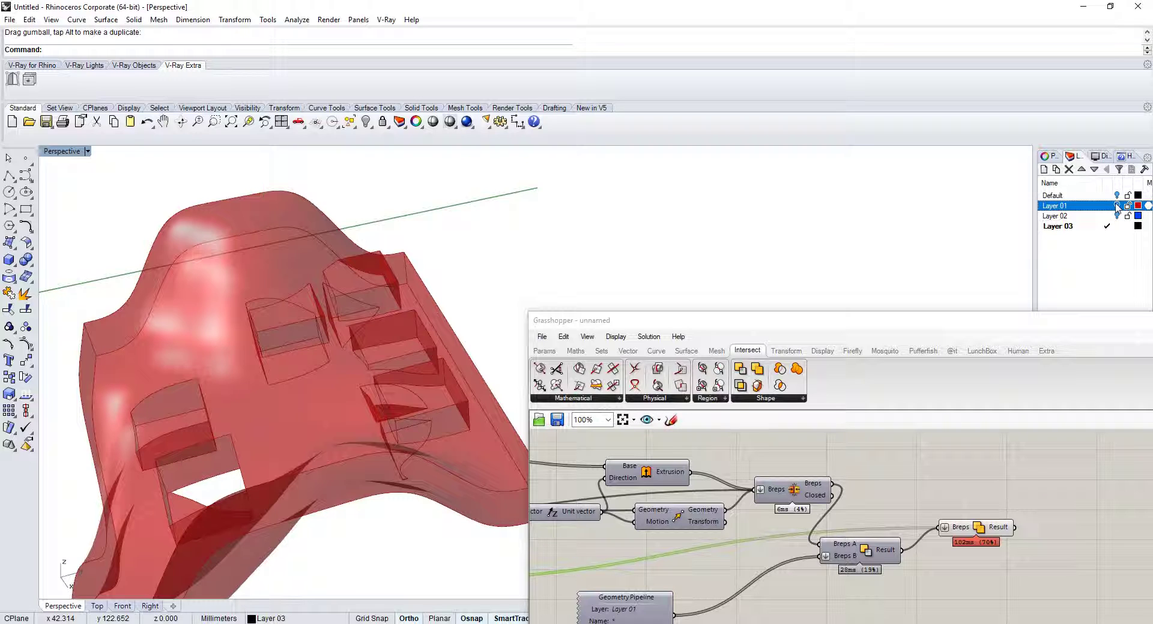
pyautogui.click(1116, 216)
# Step: Raise the blue Layer 02 box nearest the two cut openings vertically out of the terrain
pyautogui.moveTo(268, 295); pyautogui.dragTo(246, 344, button='right')
pyautogui.scroll(4, 246, 344)
pyautogui.click(286, 400)
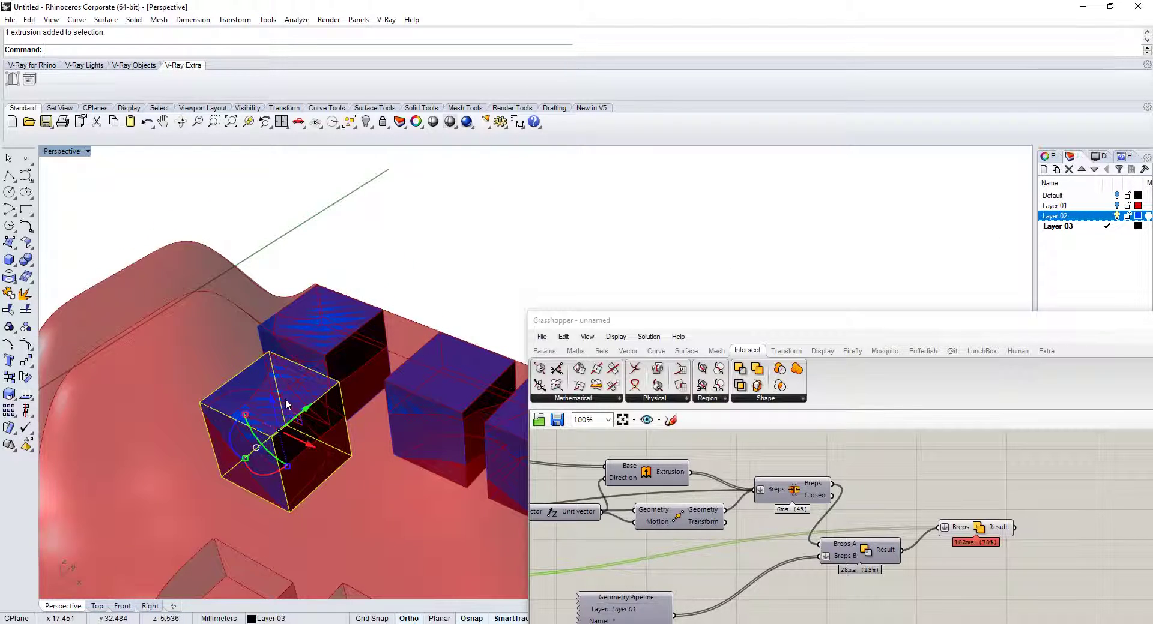
pyautogui.moveTo(285, 399); pyautogui.dragTo(280, 361, button='right')
pyautogui.moveTo(272, 378); pyautogui.dragTo(271, 330)
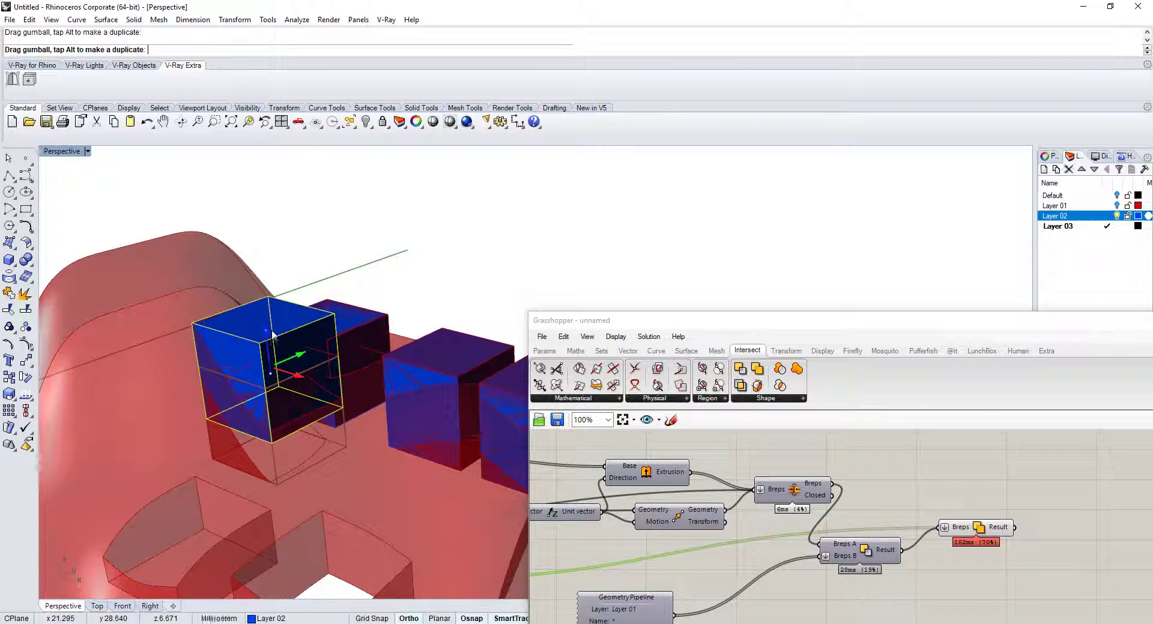
pyautogui.moveTo(281, 364); pyautogui.dragTo(301, 416, button='right')
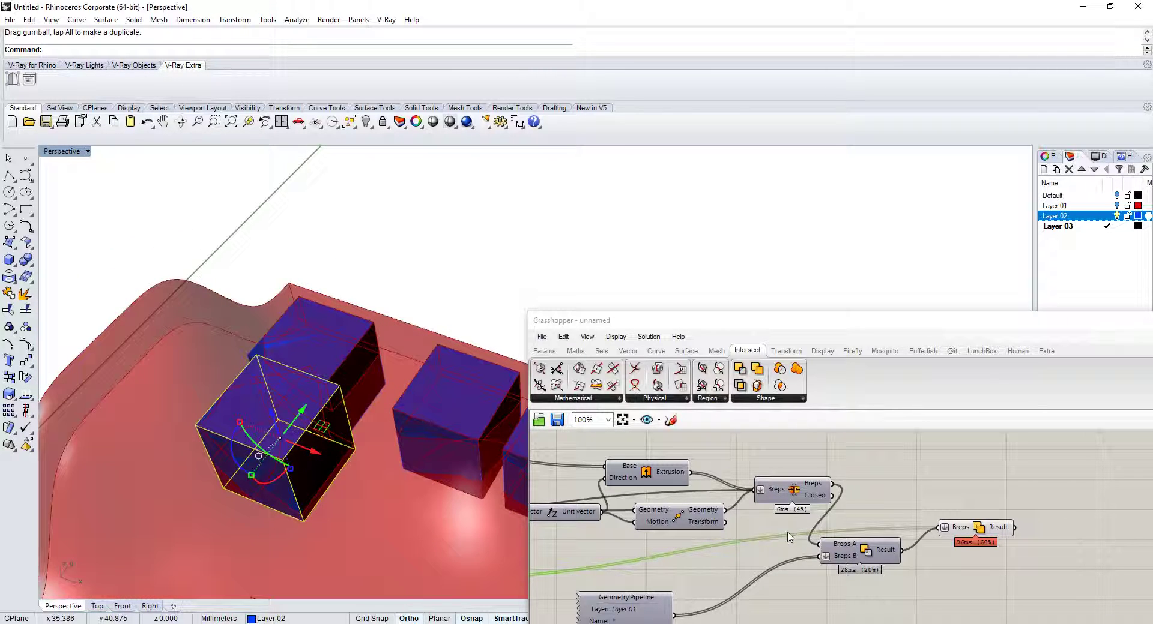
# Step: Highlight the Solid Union result and slide the same blue box along the X axis into the hill at the terrain's edge
pyautogui.click(967, 528)
pyautogui.moveTo(350, 262); pyautogui.dragTo(294, 334, button='right')
pyautogui.click(294, 335)
pyautogui.click(384, 340)
pyautogui.moveTo(384, 339); pyautogui.dragTo(348, 309, button='right')
pyautogui.moveTo(476, 281); pyautogui.dragTo(398, 295)
pyautogui.moveTo(398, 295); pyautogui.dragTo(420, 384, button='right')
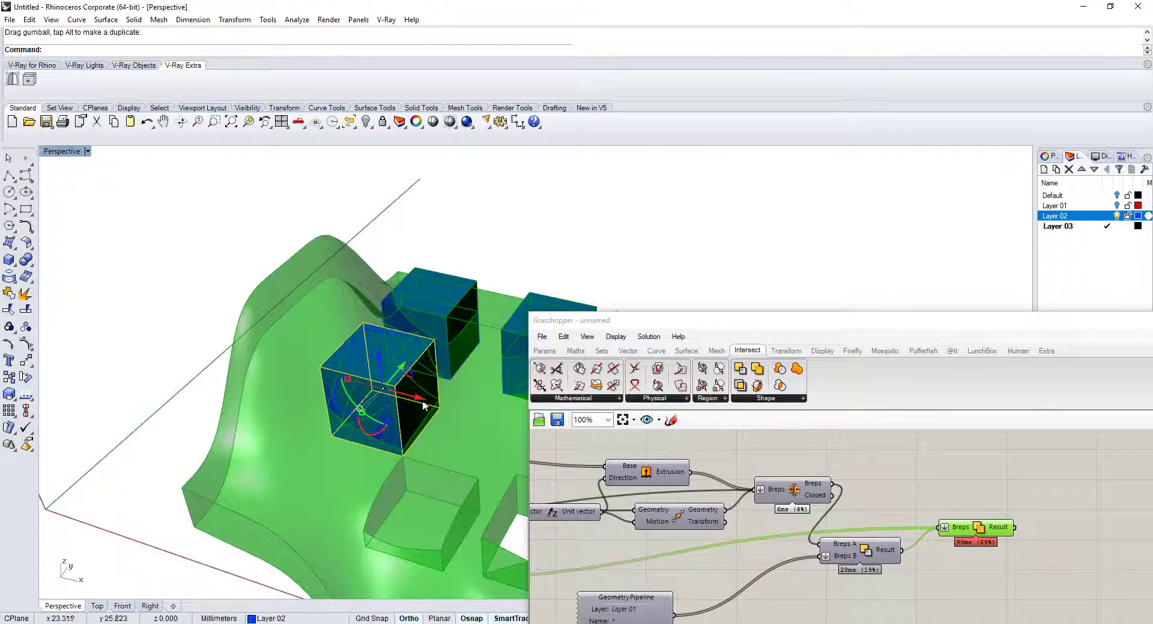
pyautogui.moveTo(422, 398); pyautogui.dragTo(319, 387)
pyautogui.moveTo(233, 380); pyautogui.dragTo(306, 307, button='right')
# Step: Turn Layer 02 off and examine how the moved box merges with the hill
pyautogui.click(1117, 216)
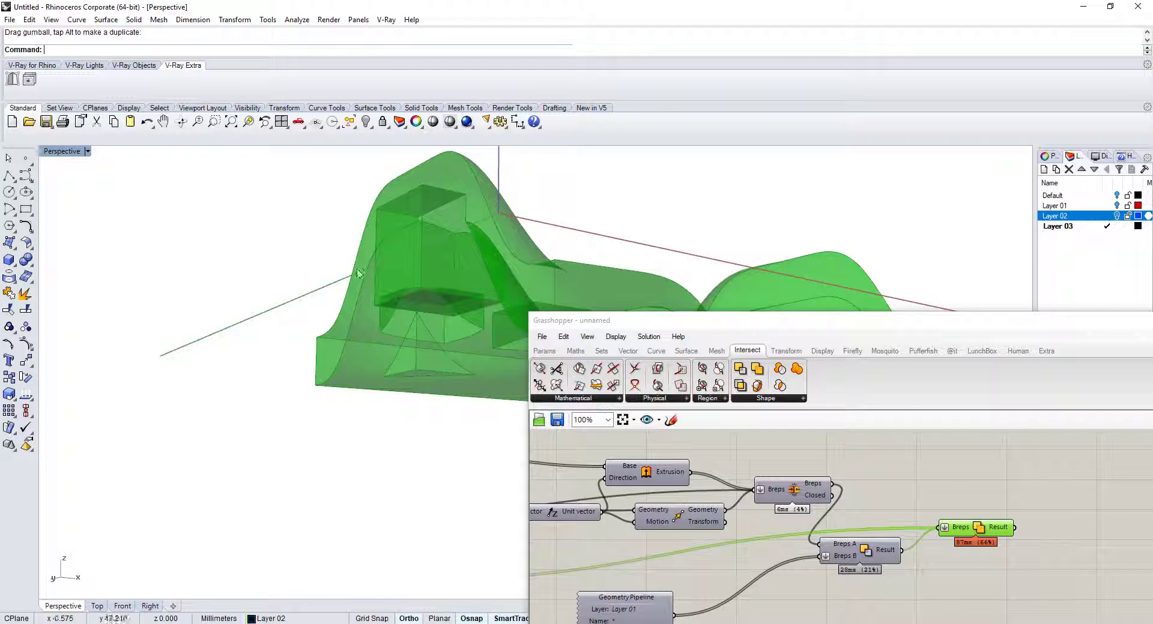
pyautogui.moveTo(240, 270); pyautogui.dragTo(434, 306, button='right')
pyautogui.scroll(5, 388, 283)
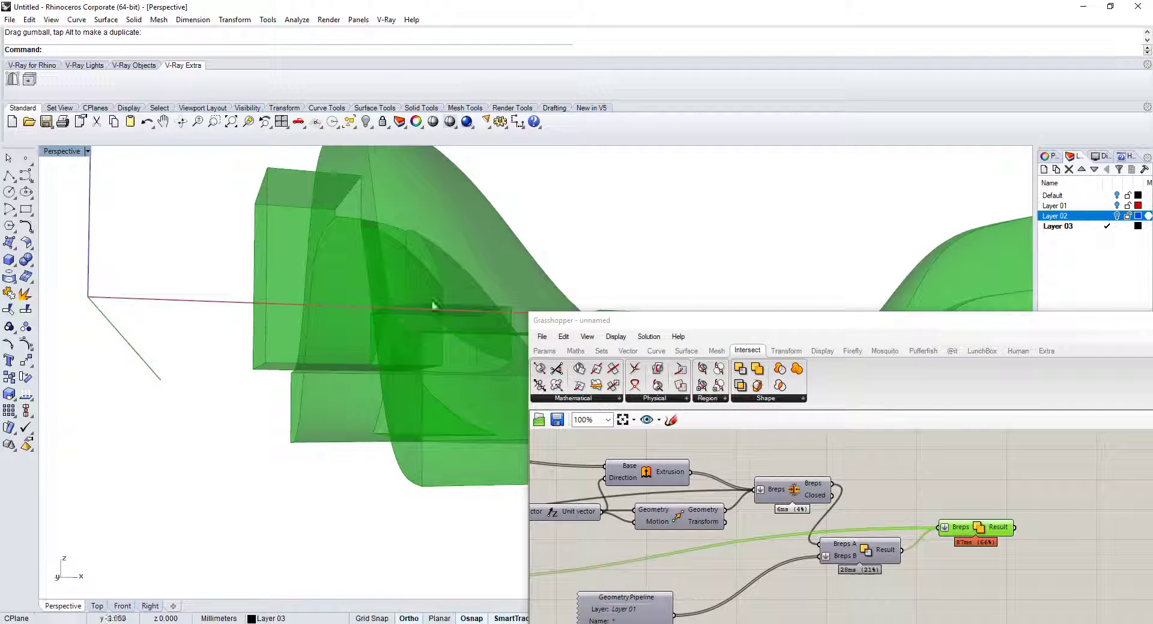
# Step: Turn Layer 02 back on and raise the blue box at the hill
pyautogui.click(1117, 217)
pyautogui.moveTo(408, 246); pyautogui.dragTo(252, 357, button='right')
pyautogui.click(251, 358)
pyautogui.scroll(-5, 251, 358)
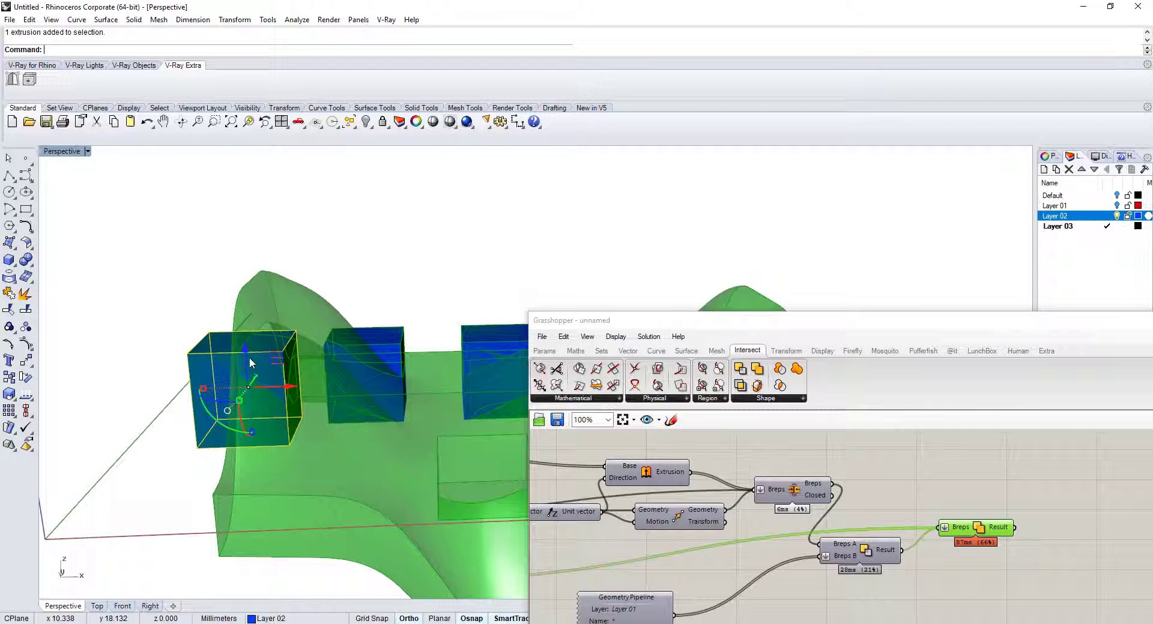
pyautogui.moveTo(245, 350); pyautogui.dragTo(340, 311)
# Step: Move the neighbouring blue Layer 02 box outward so it overhangs the terrain's edge
pyautogui.moveTo(393, 287); pyautogui.dragTo(423, 282, button='right')
pyautogui.click(423, 282)
pyautogui.moveTo(422, 294); pyautogui.dragTo(461, 246)
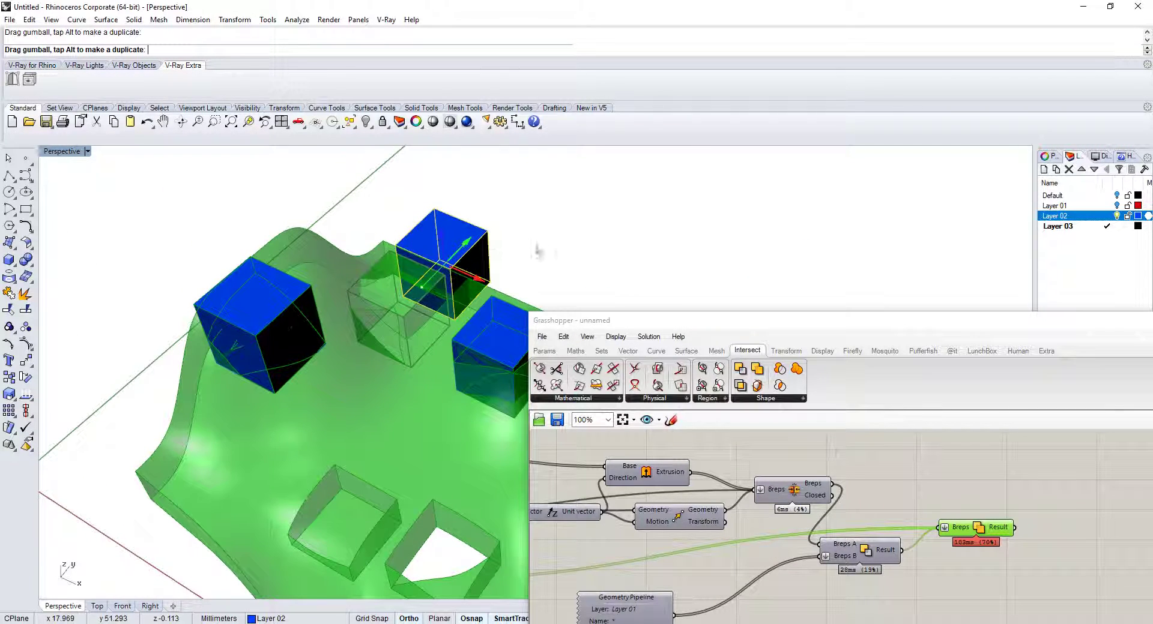
pyautogui.moveTo(536, 249); pyautogui.dragTo(337, 255, button='right')
pyautogui.scroll(-4, 496, 259)
pyautogui.moveTo(496, 259); pyautogui.dragTo(445, 255, button='right')
pyautogui.scroll(8, 484, 273)
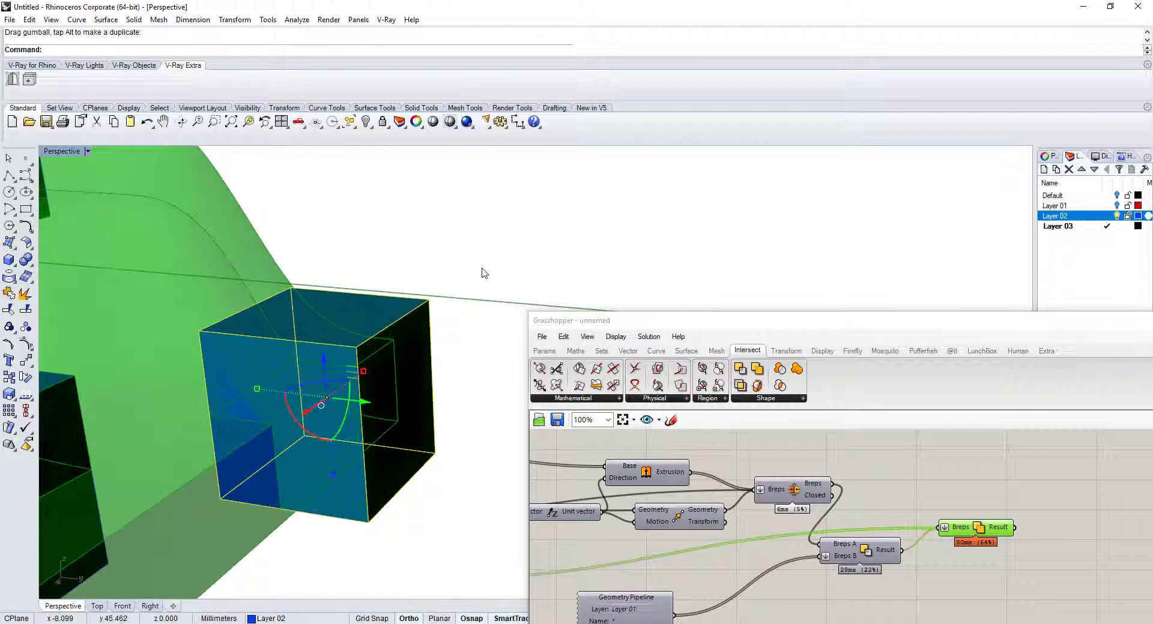
pyautogui.scroll(-6, 340, 297)
pyautogui.scroll(4, 307, 351)
# Step: Move the blue box at the far end along the X axis past the terrain's edge and raise it
pyautogui.click(307, 351)
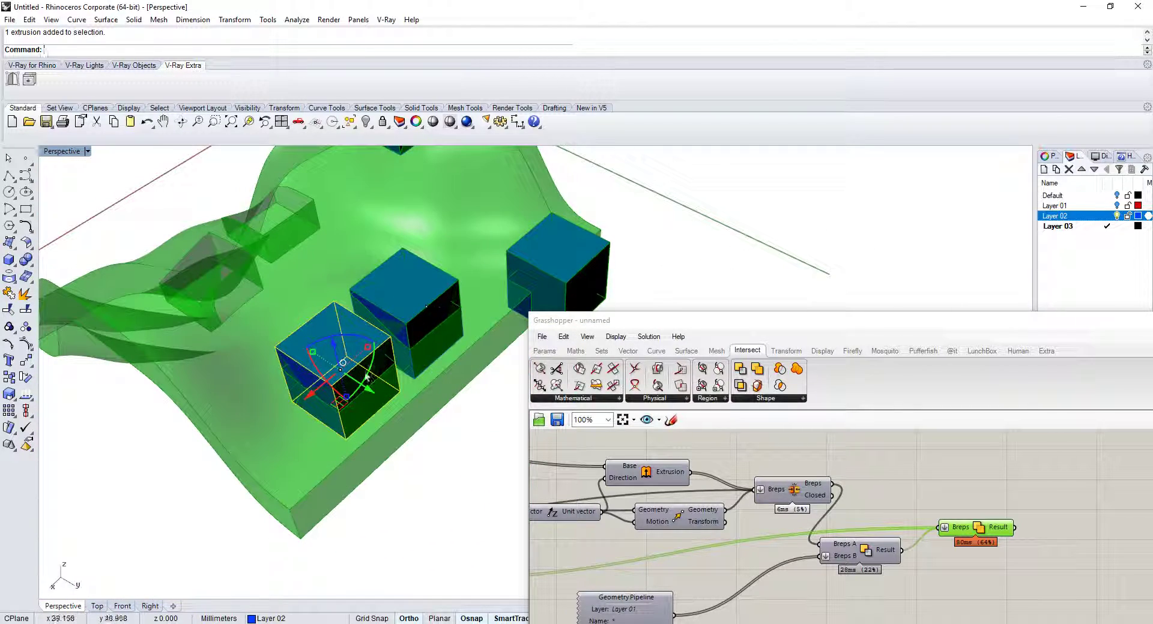
pyautogui.moveTo(310, 393); pyautogui.dragTo(202, 481)
pyautogui.moveTo(292, 415); pyautogui.dragTo(352, 364, button='right')
pyautogui.moveTo(353, 364); pyautogui.dragTo(326, 361)
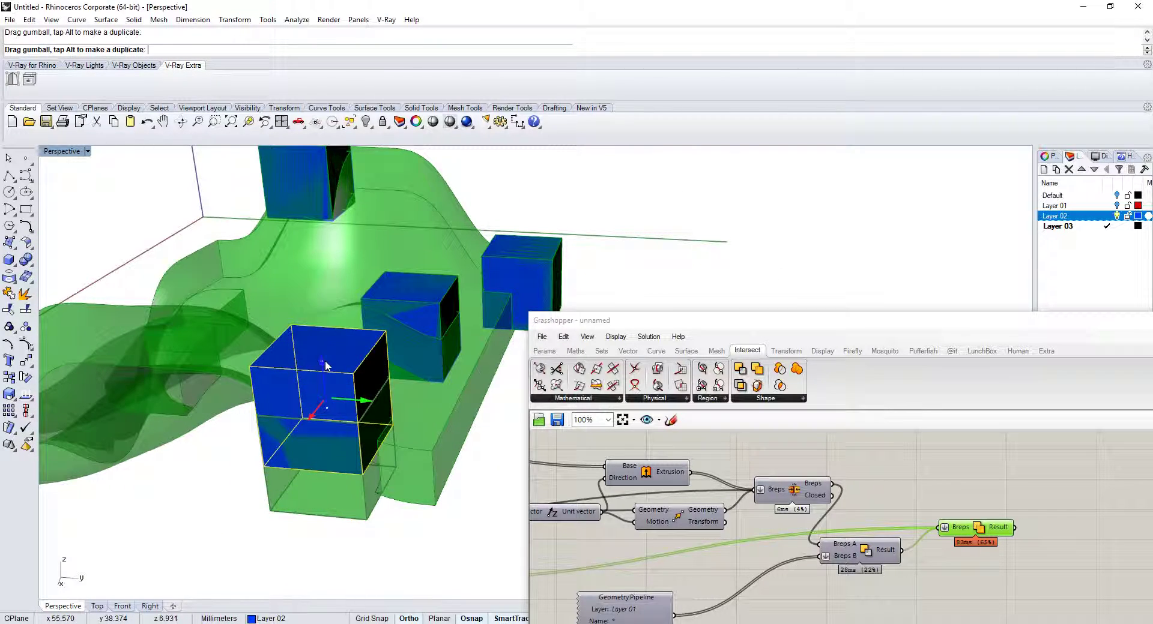
pyautogui.moveTo(326, 361); pyautogui.dragTo(301, 358, button='right')
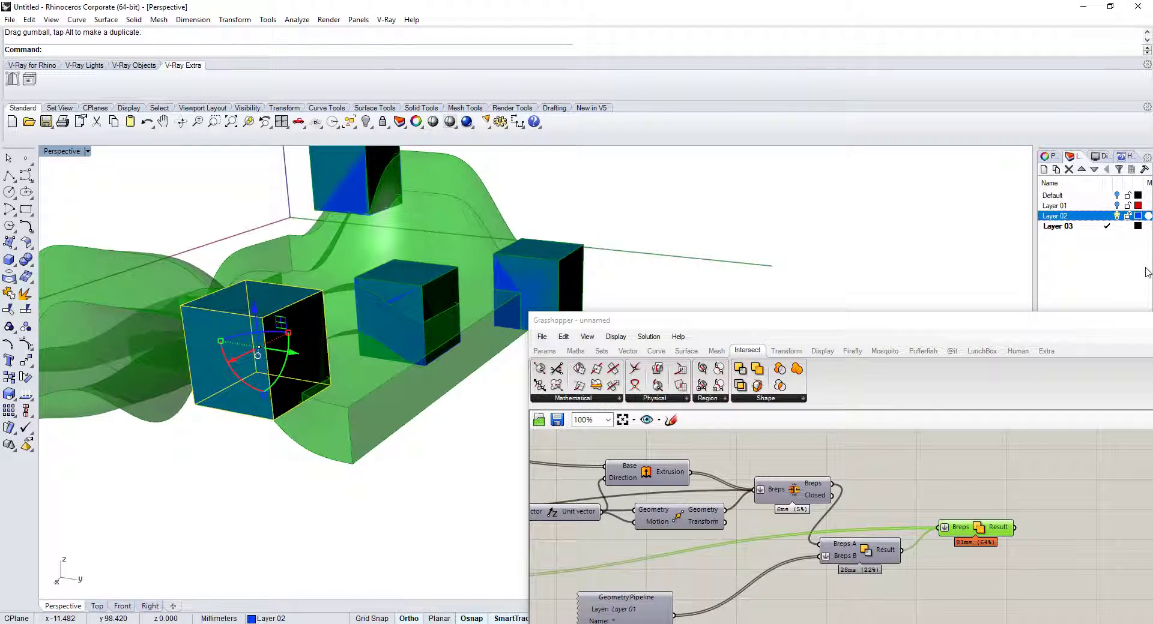
# Step: Turn Layer 02 off and Layer 01 on in Rhino
pyautogui.click(1118, 216)
pyautogui.moveTo(665, 220); pyautogui.dragTo(510, 293, button='right')
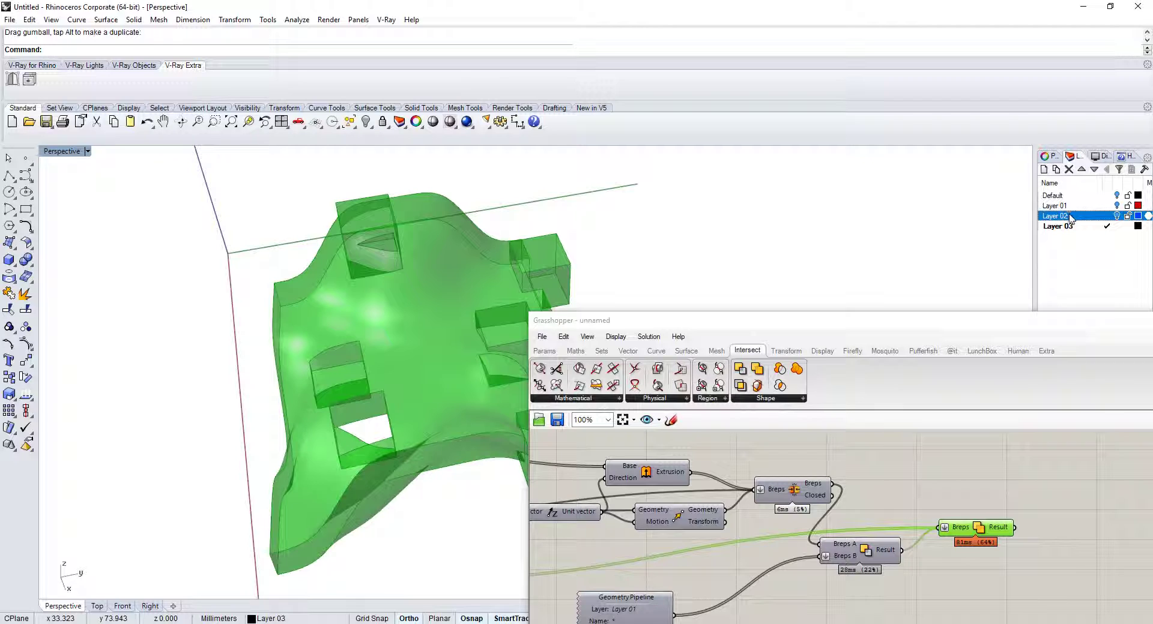
pyautogui.click(1116, 206)
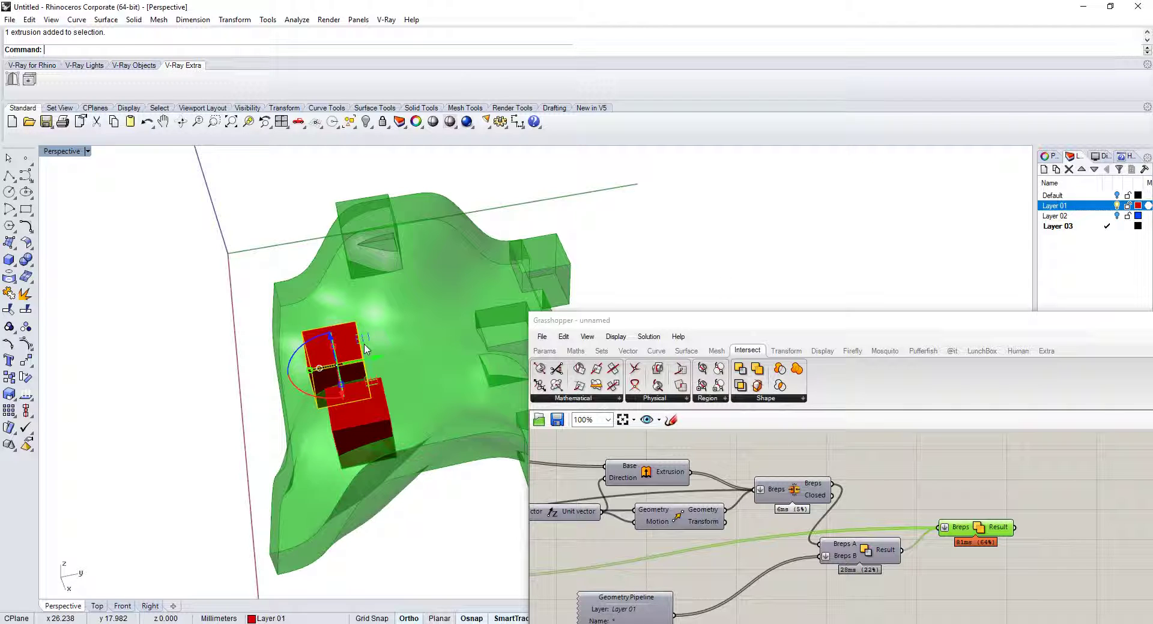
# Step: Duplicate one of the red Layer 01 boxes along the Y axis and adjust the copy's position on the terrain
pyautogui.press('alt')
pyautogui.moveTo(397, 346); pyautogui.dragTo(460, 339)
pyautogui.moveTo(389, 353); pyautogui.dragTo(412, 363, button='right')
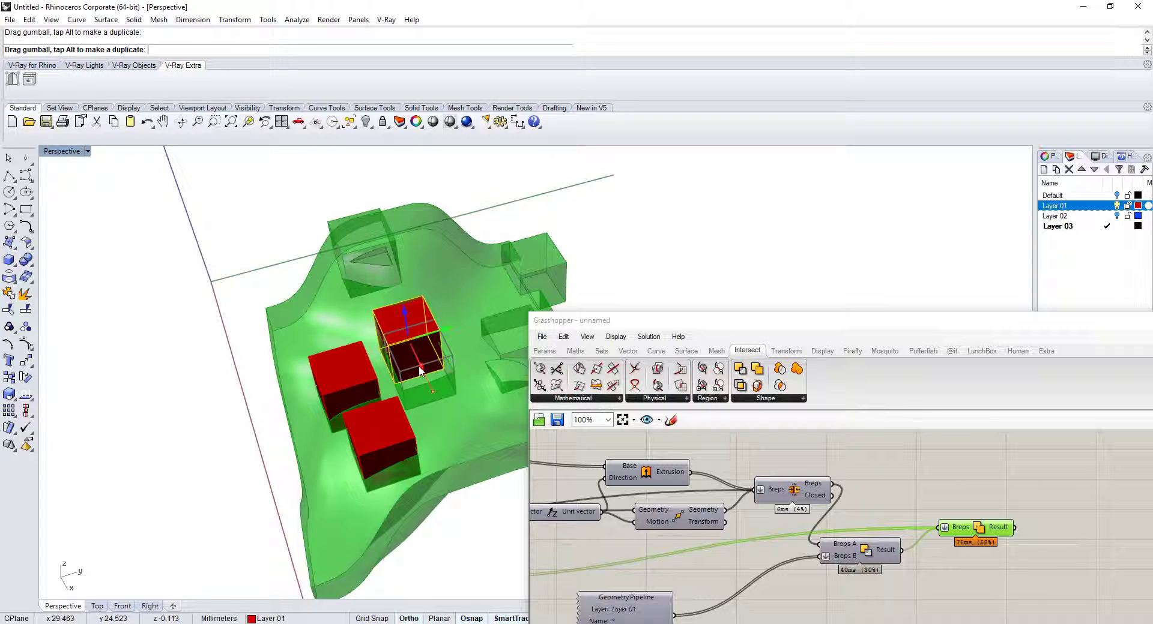
pyautogui.moveTo(420, 370); pyautogui.dragTo(418, 369)
pyautogui.scroll(5, 408, 354)
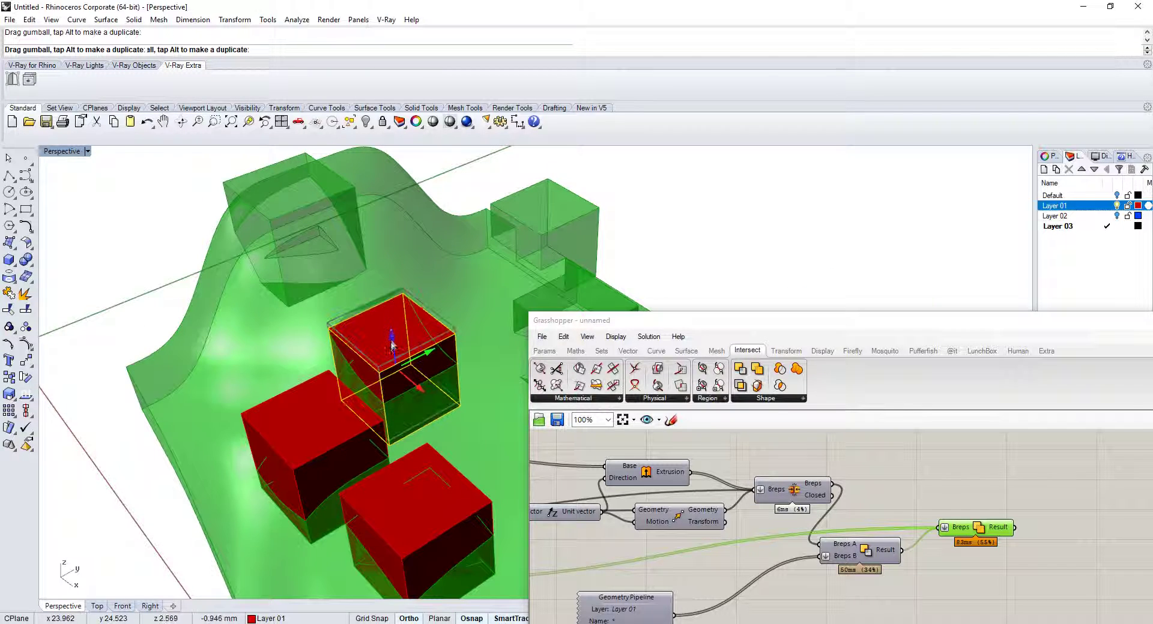
# Step: Turn Layer 01 off and place the Grasshopper window back beside the Rhino viewport
pyautogui.click(1115, 206)
pyautogui.moveTo(528, 261); pyautogui.dragTo(453, 286, button='right')
pyautogui.scroll(-5, 419, 273)
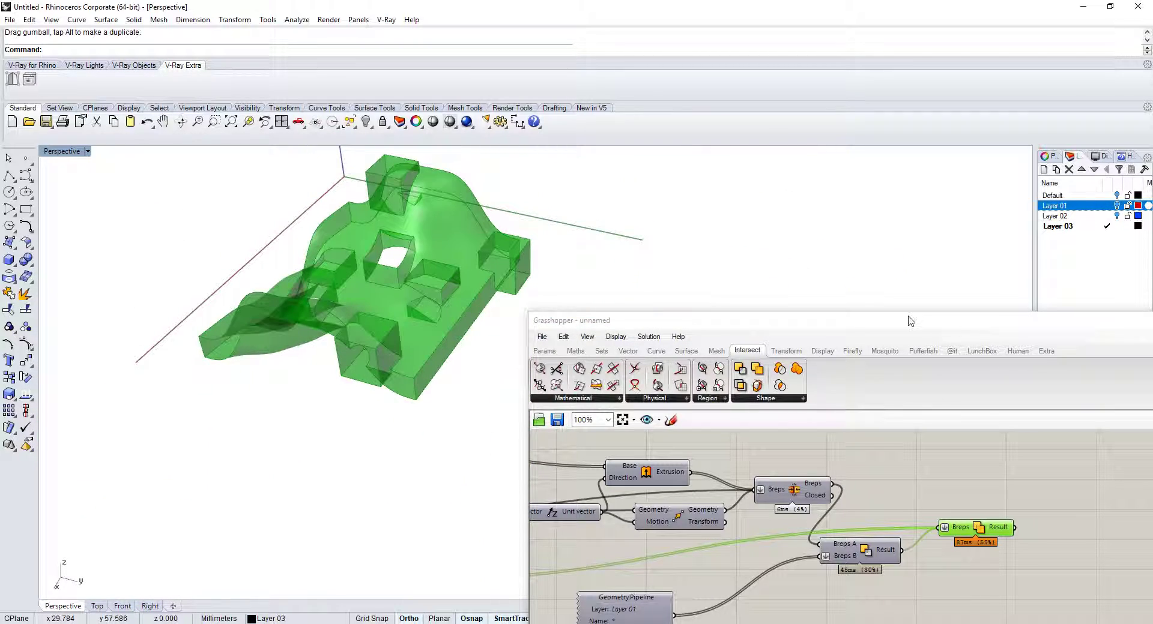
pyautogui.moveTo(910, 322); pyautogui.dragTo(1148, 250)
# Step: Examine the combined terrain solid with its cut openings and merged boxes from several angles
pyautogui.moveTo(509, 266); pyautogui.dragTo(466, 319, button='right')
pyautogui.scroll(6, 420, 337)
pyautogui.scroll(-5, 420, 337)
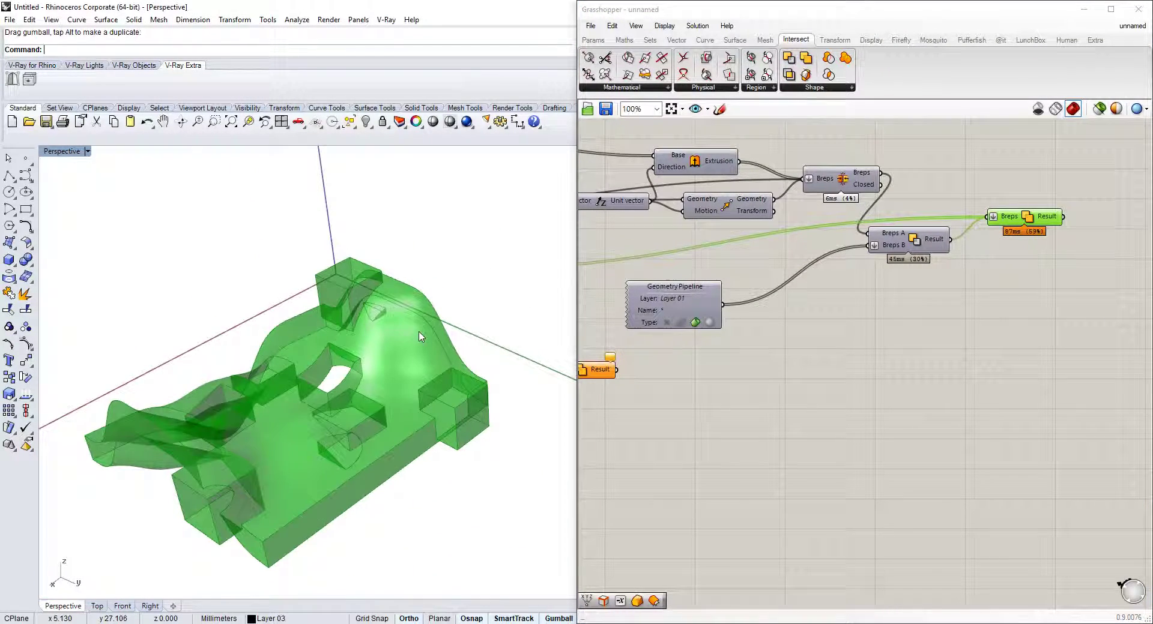
pyautogui.moveTo(390, 336); pyautogui.dragTo(415, 373, button='right')
pyautogui.scroll(6, 395, 368)
pyautogui.scroll(-6, 339, 368)
pyautogui.scroll(6, 340, 368)
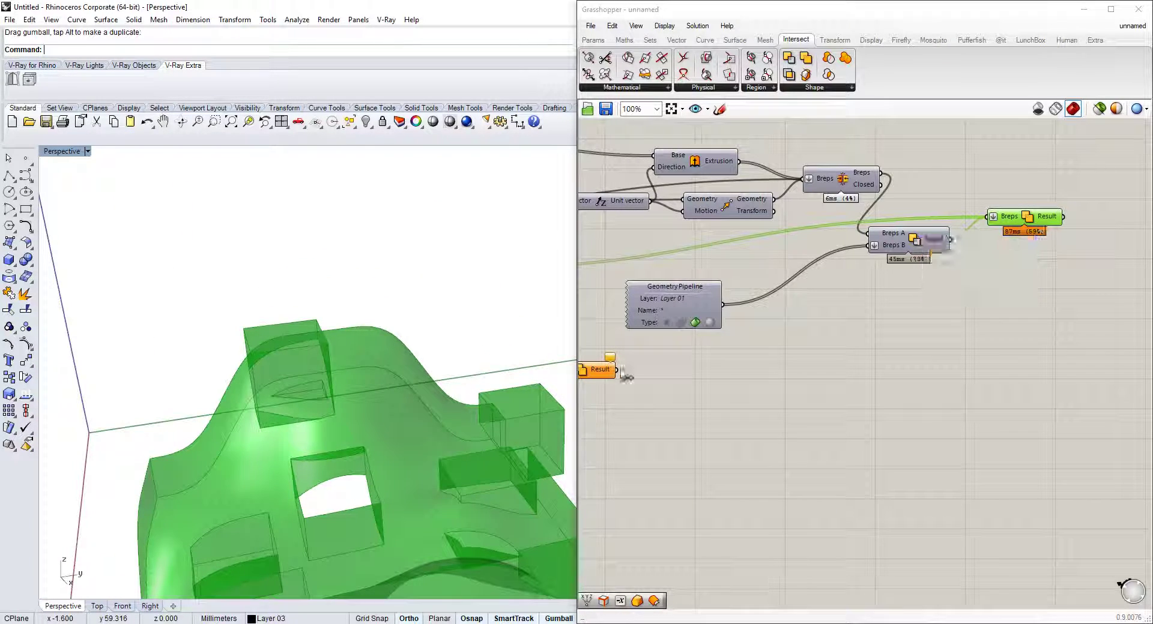
pyautogui.scroll(-6, 429, 396)
pyautogui.scroll(6, 394, 399)
pyautogui.moveTo(431, 390); pyautogui.dragTo(315, 405, button='right')
pyautogui.scroll(-6, 315, 405)
pyautogui.scroll(4, 372, 406)
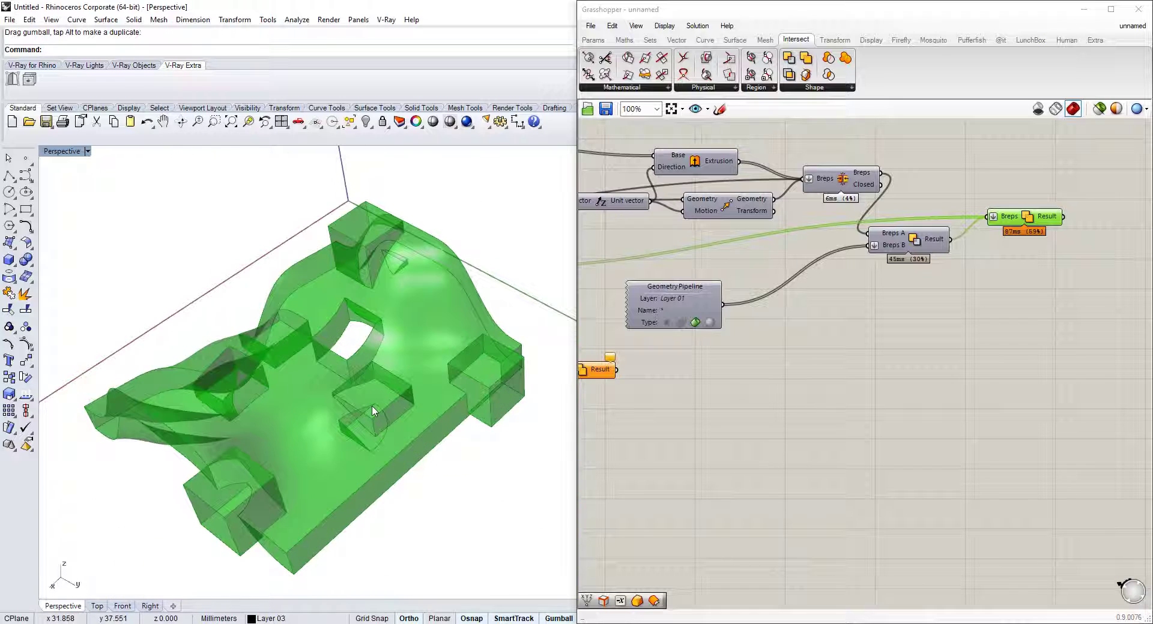
# Step: Add a Contour component after Solid Union and connect the union's Result to its Shape input
pyautogui.moveTo(1134, 202); pyautogui.dragTo(1009, 296, button='right')
pyautogui.doubleClick(983, 325)
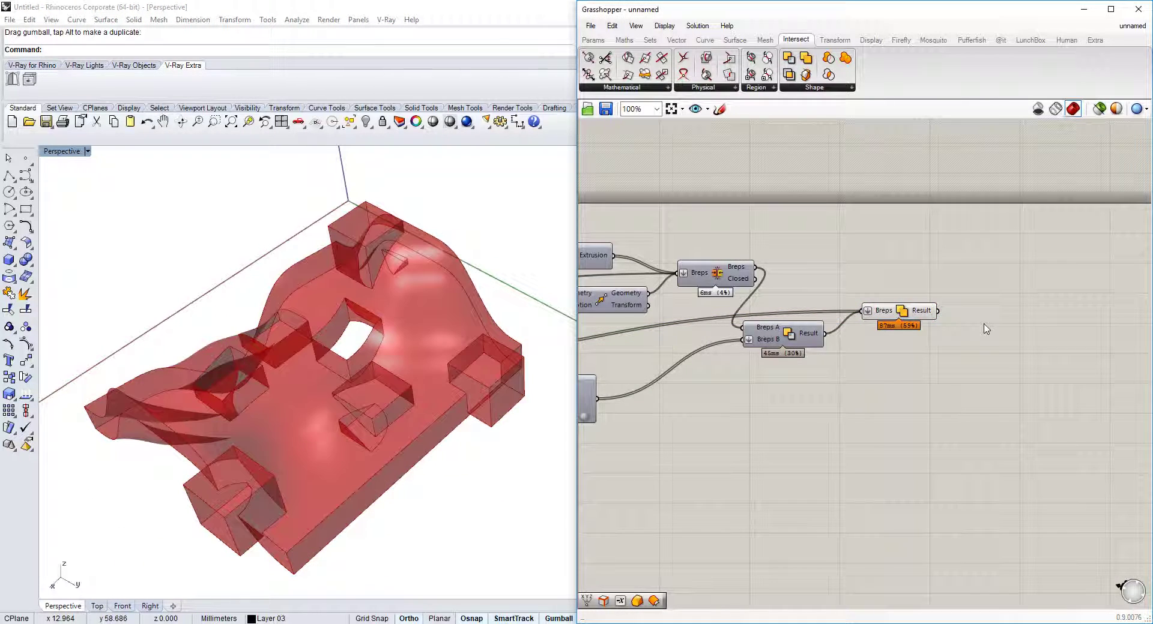
pyautogui.write('contour')
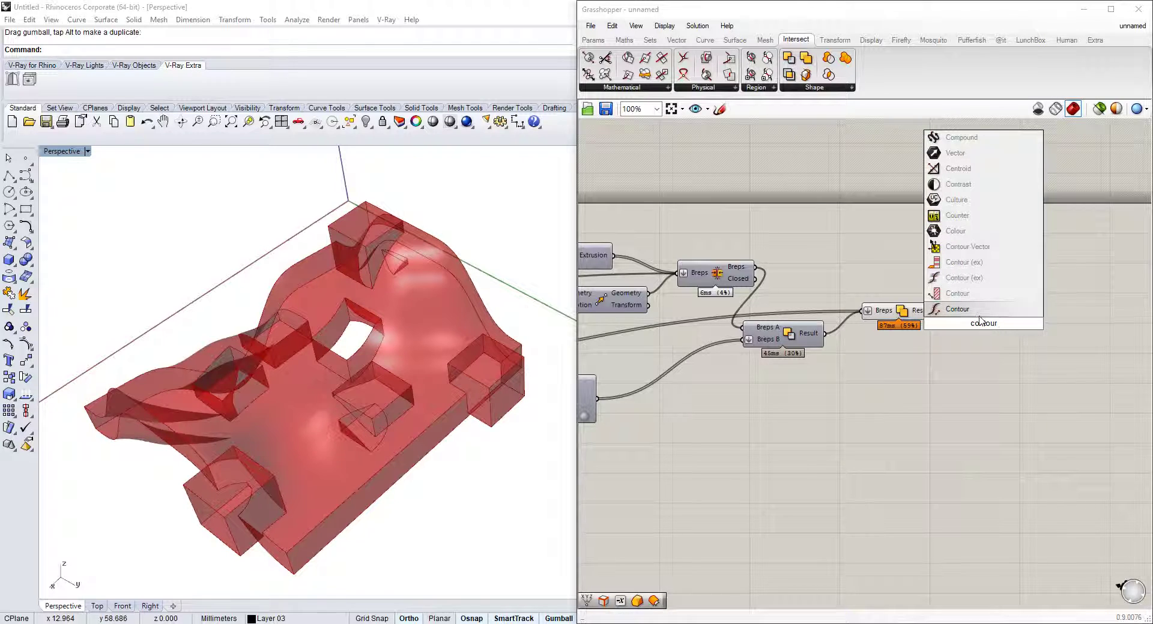
pyautogui.click(967, 297)
pyautogui.scroll(2, 970, 333)
pyautogui.moveTo(970, 345); pyautogui.dragTo(994, 363)
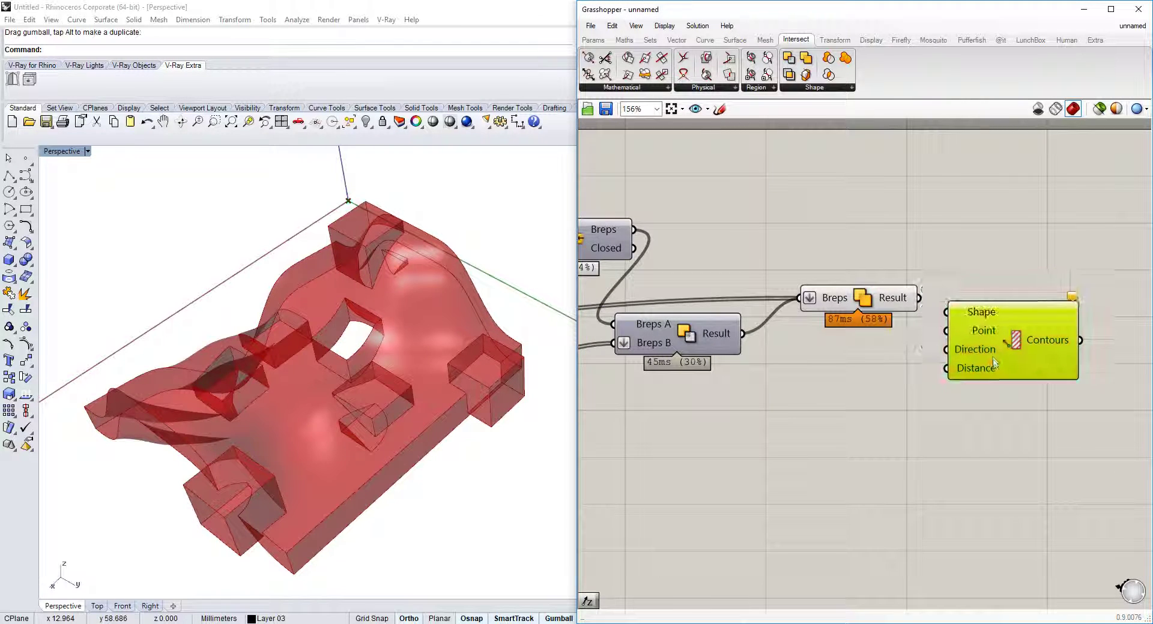
pyautogui.click(945, 312)
# Step: Add a Construct Point component and connect its Point output to Contour's Point input
pyautogui.doubleClick(908, 366)
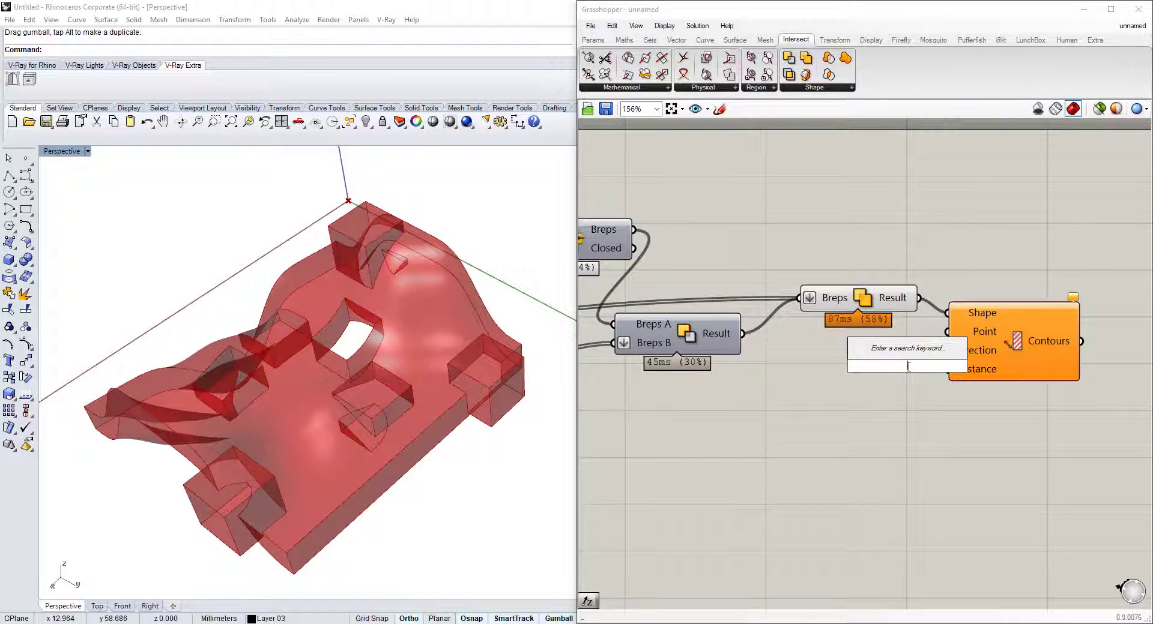
pyautogui.write('constr')
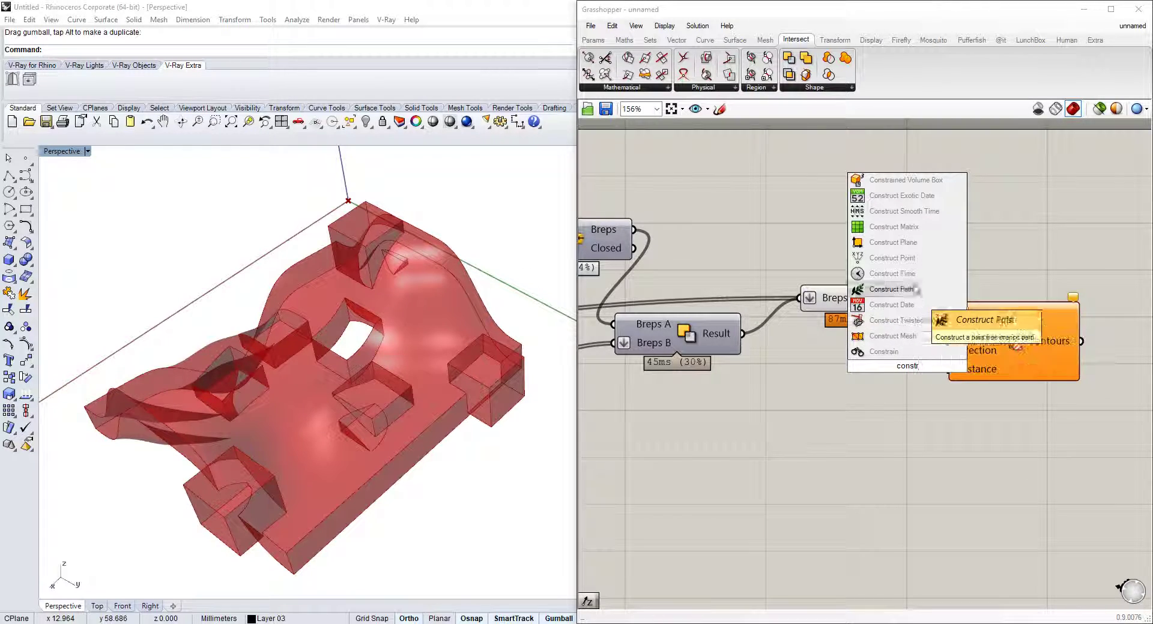
pyautogui.click(889, 289)
pyautogui.click(870, 443)
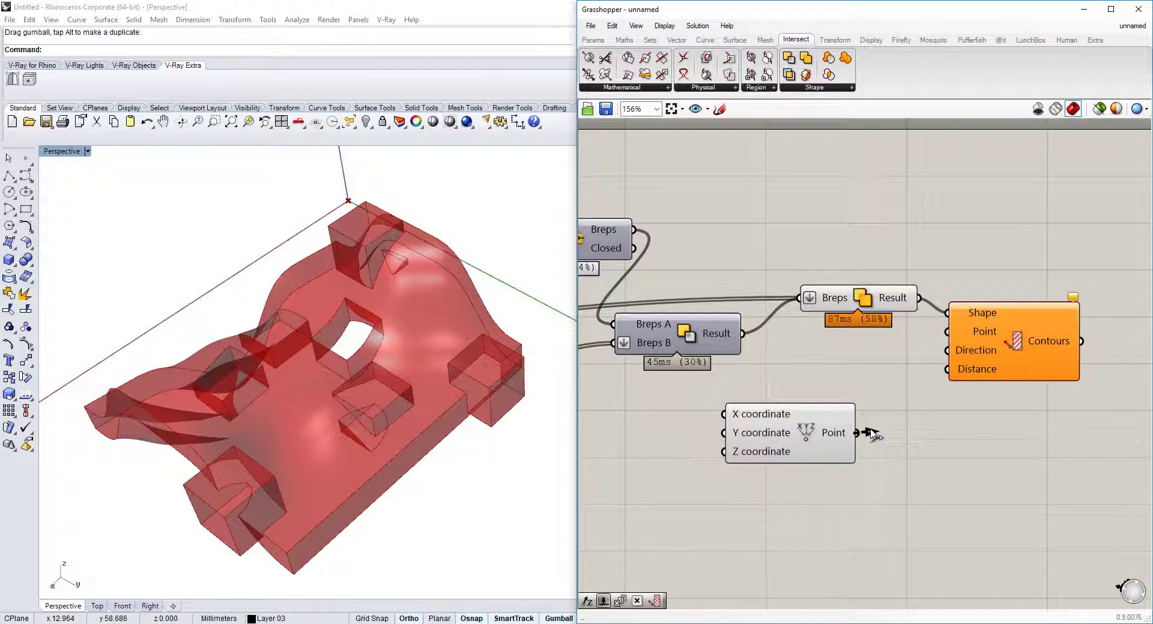
# Step: Add a Unit Z component, connect it to Contour's Direction input, and arrange it below Construct Point
pyautogui.doubleClick(900, 471)
pyautogui.write('z')
pyautogui.click(921, 458)
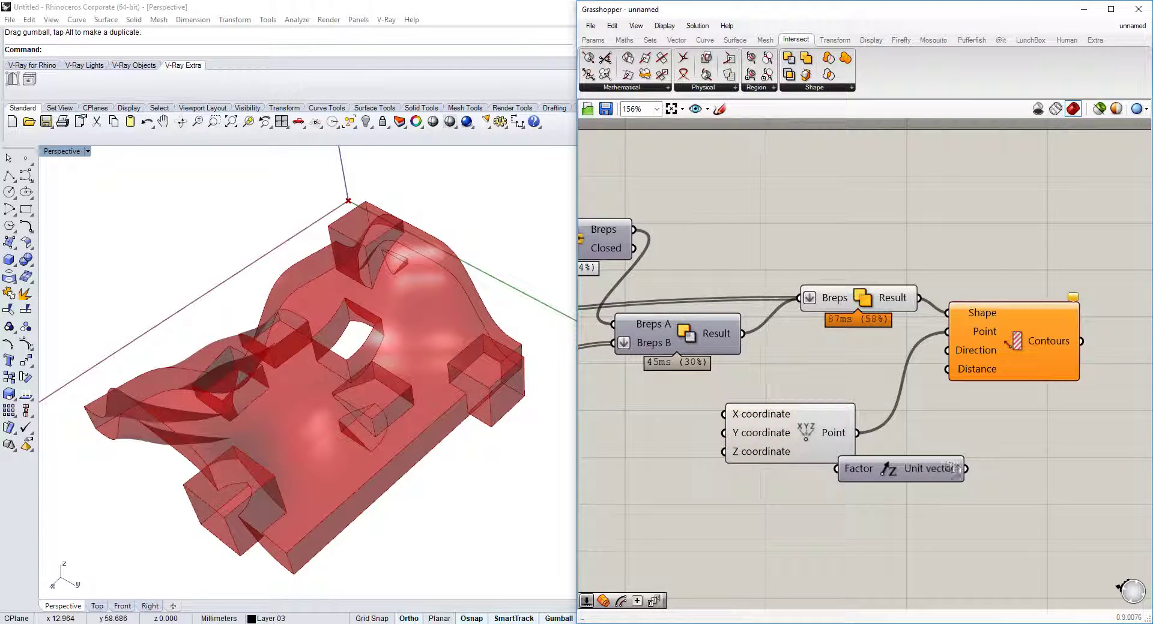
pyautogui.moveTo(828, 439); pyautogui.dragTo(798, 399)
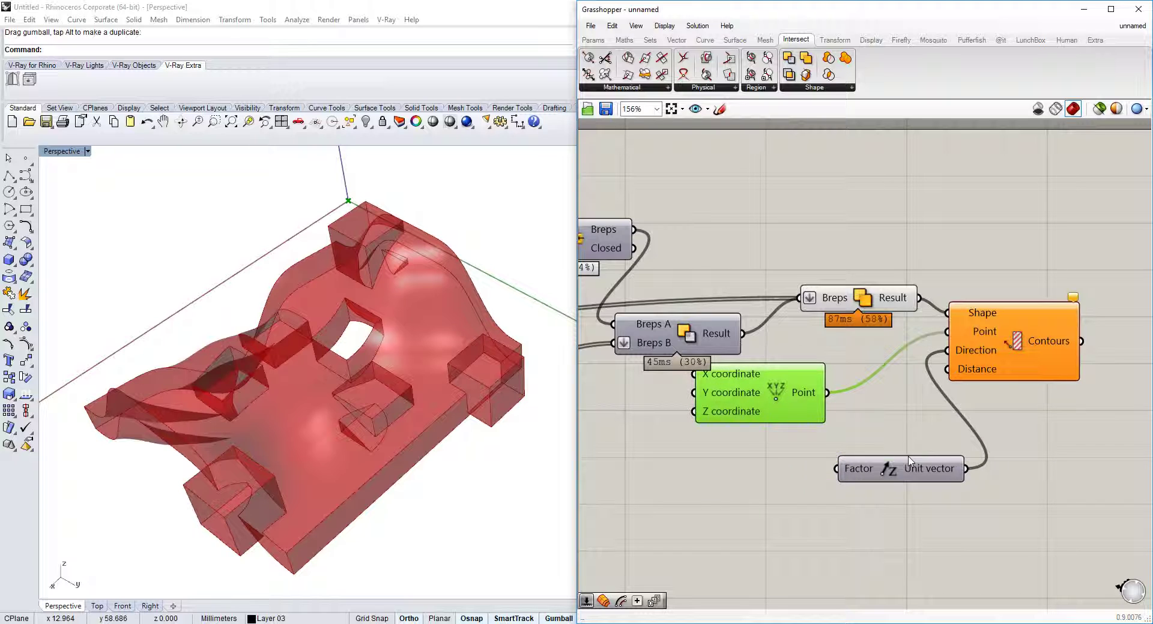
pyautogui.moveTo(883, 471); pyautogui.dragTo(797, 462)
# Step: Add a number slider set to 1, connect it to Contour's Distance input, and select the Contour component
pyautogui.doubleClick(792, 502)
pyautogui.write('1')
pyautogui.click(795, 488)
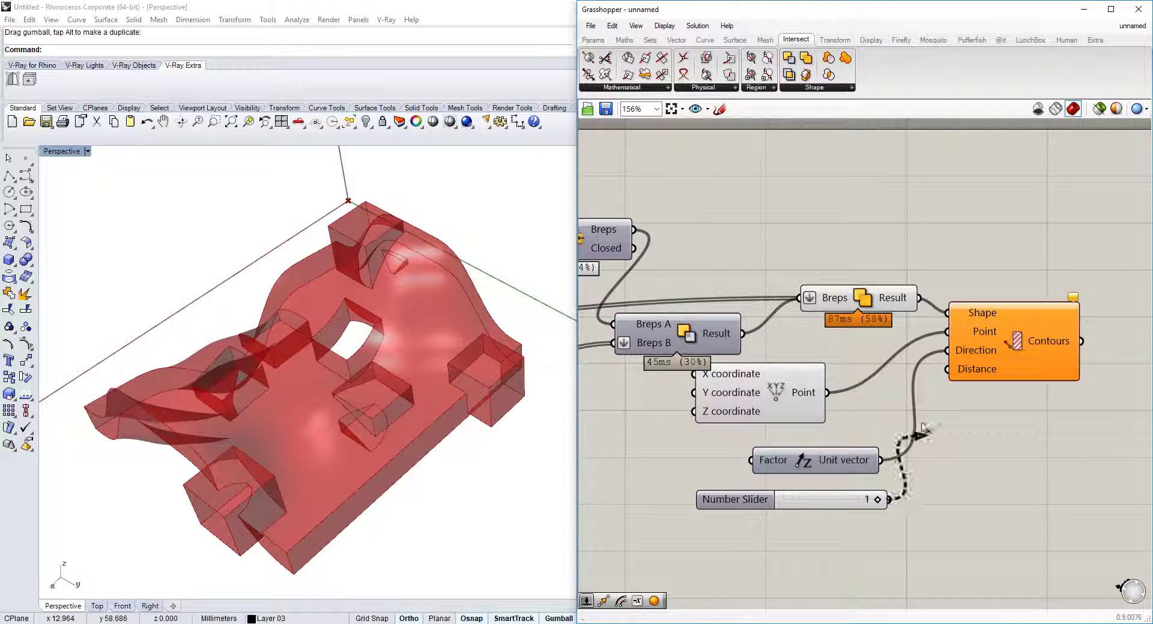
pyautogui.click(1000, 359)
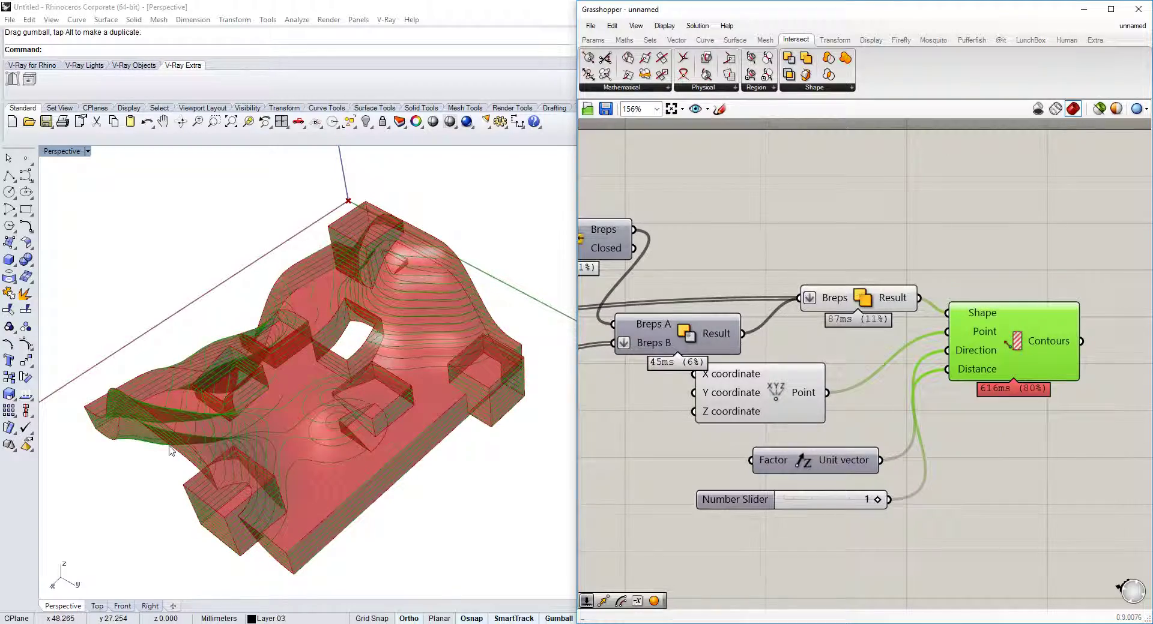
# Step: Turn off the preview of the Solid Union component so only the contour curves are displayed
pyautogui.moveTo(172, 451); pyautogui.dragTo(268, 450, button='right')
pyautogui.scroll(7, 270, 451)
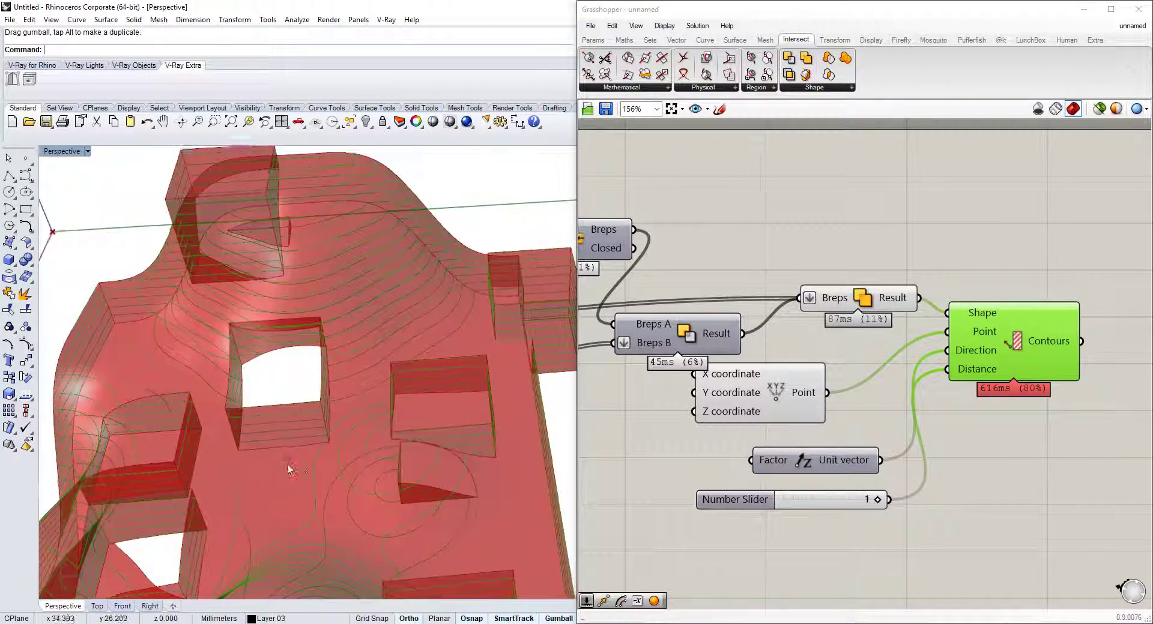
pyautogui.scroll(-7, 288, 468)
pyautogui.moveTo(842, 309); pyautogui.dragTo(843, 308)
pyautogui.rightClick(865, 291)
pyautogui.click(888, 319)
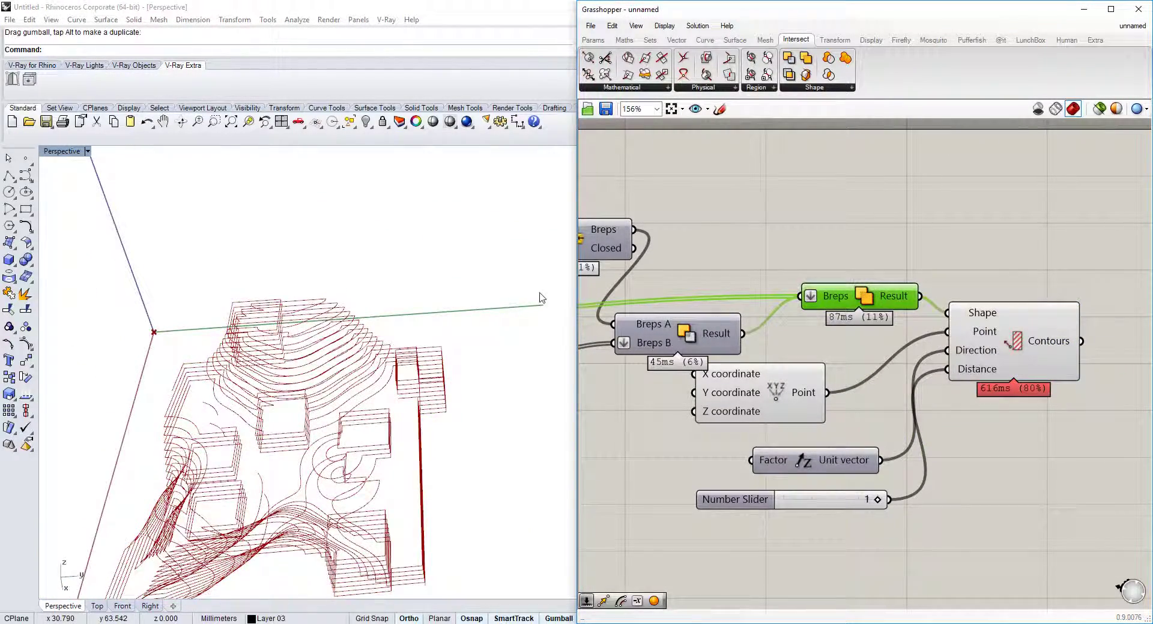
# Step: Examine the contour curves around the hill, cut openings and merged boxes from several angles, with Contour selected
pyautogui.scroll(4, 430, 399)
pyautogui.moveTo(430, 398); pyautogui.dragTo(397, 336, button='right')
pyautogui.scroll(-4, 282, 384)
pyautogui.scroll(-5, 392, 344)
pyautogui.scroll(7, 392, 345)
pyautogui.moveTo(384, 381); pyautogui.dragTo(354, 403, button='right')
pyautogui.click(1018, 352)
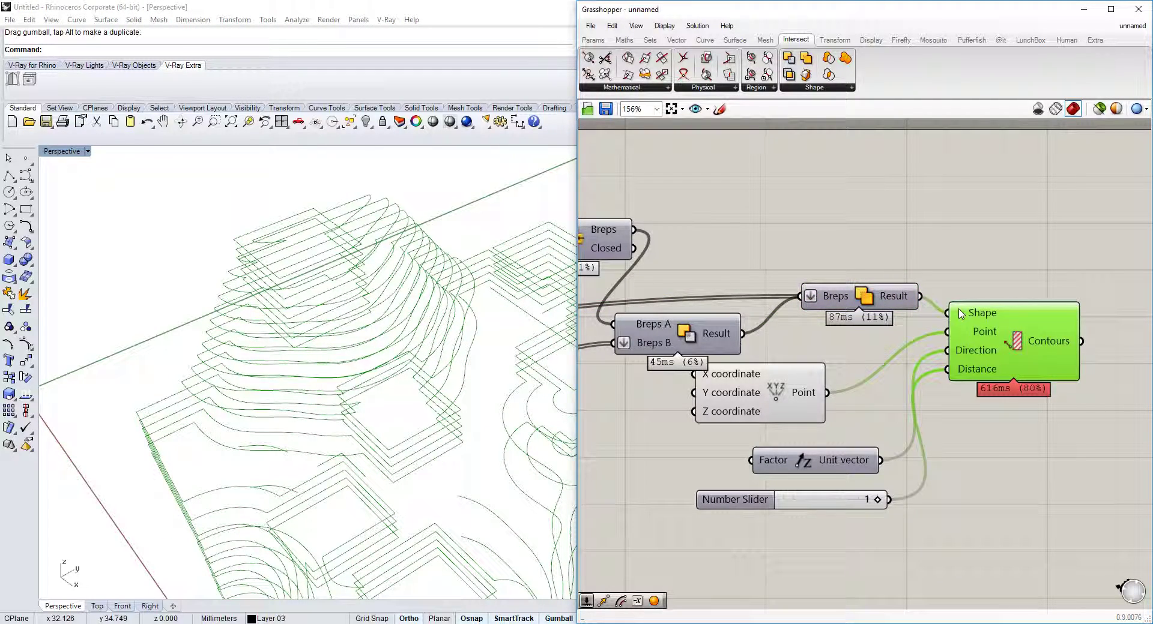
pyautogui.scroll(5, 347, 306)
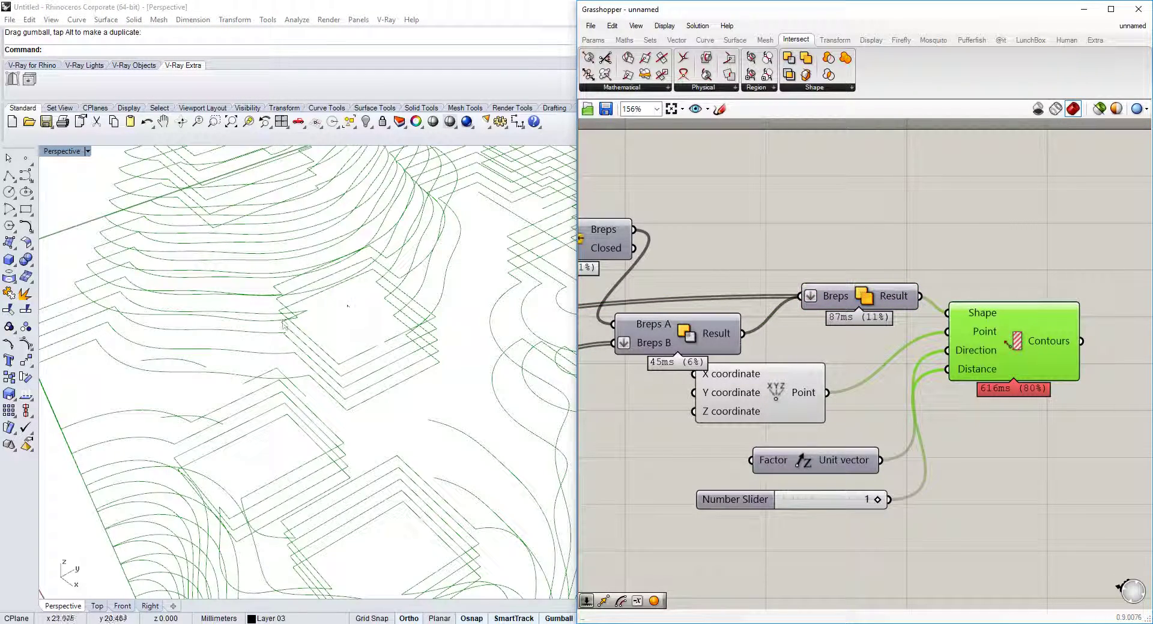
pyautogui.moveTo(347, 306); pyautogui.dragTo(325, 417, button='right')
pyautogui.moveTo(213, 475); pyautogui.dragTo(300, 444, button='right')
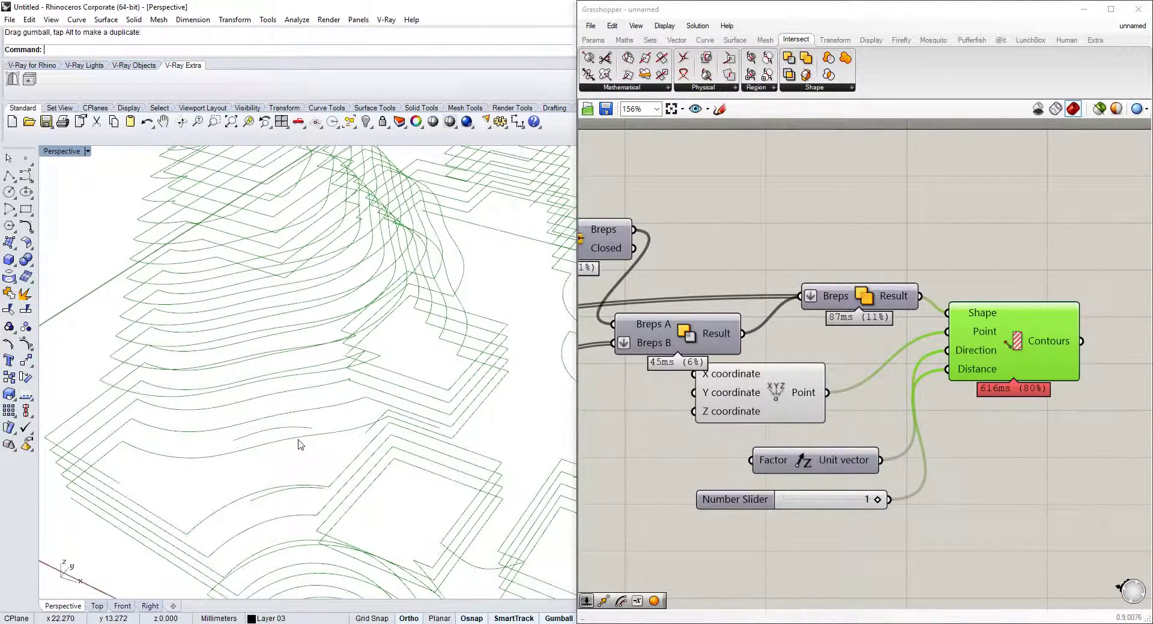
pyautogui.moveTo(213, 446); pyautogui.dragTo(447, 436, button='right')
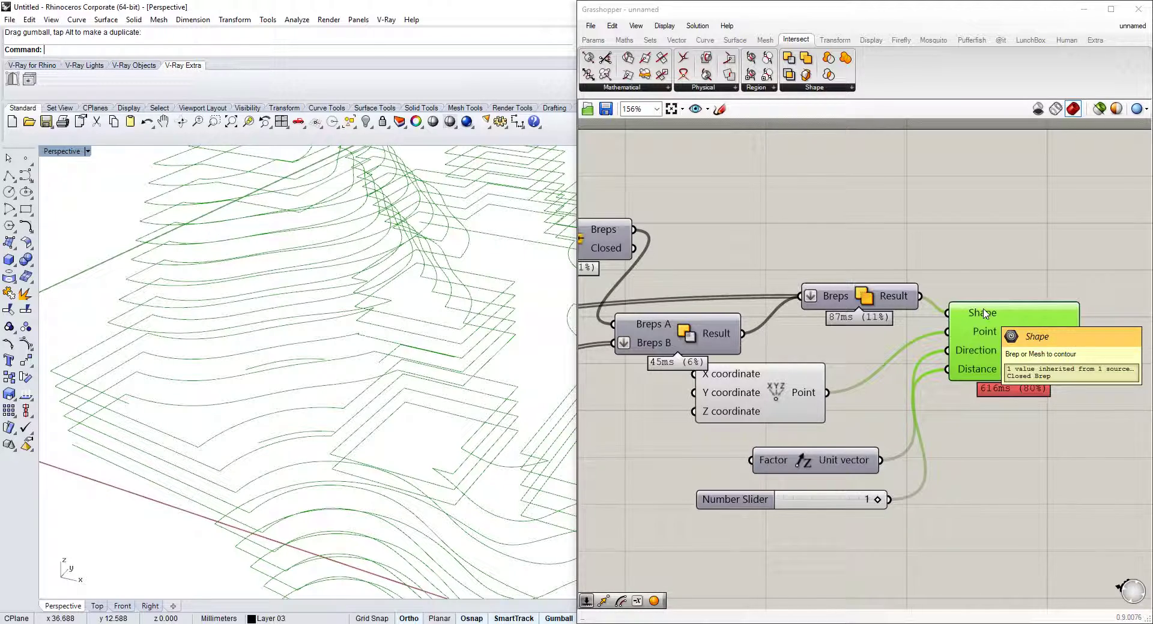
# Step: Turn off the Contour component's preview and turn the Solid Union component's preview back on
pyautogui.moveTo(985, 313); pyautogui.dragTo(938, 322, button='right')
pyautogui.doubleClick(928, 272)
pyautogui.click(940, 341)
pyautogui.rightClick(973, 354)
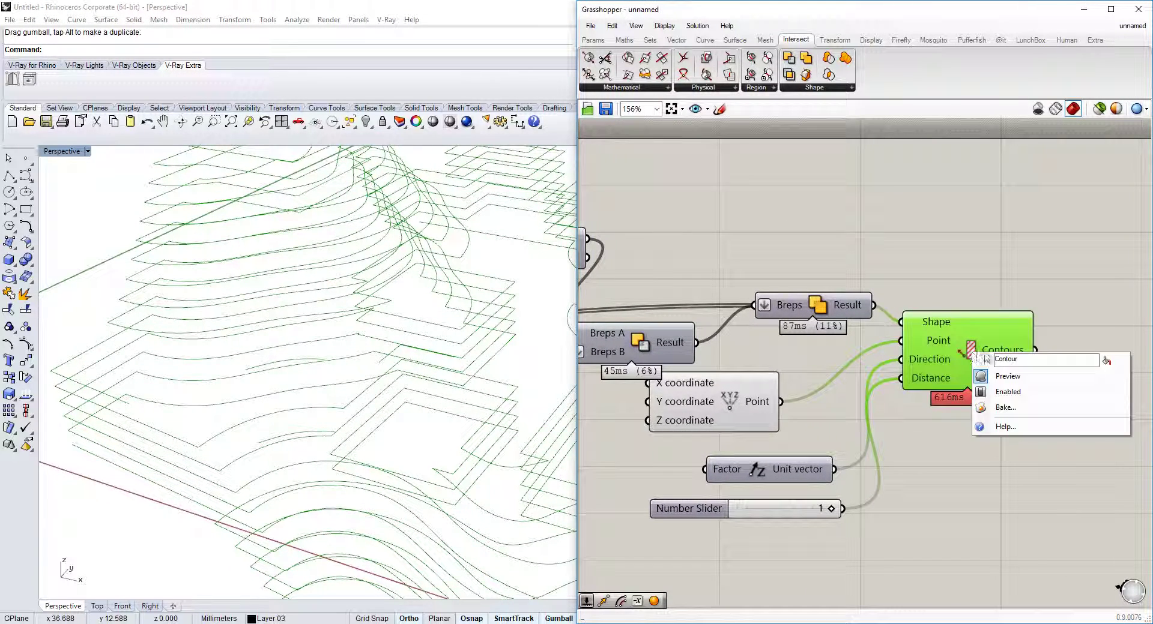
pyautogui.click(1001, 379)
pyautogui.click(817, 305)
pyautogui.rightClick(817, 305)
pyautogui.click(835, 325)
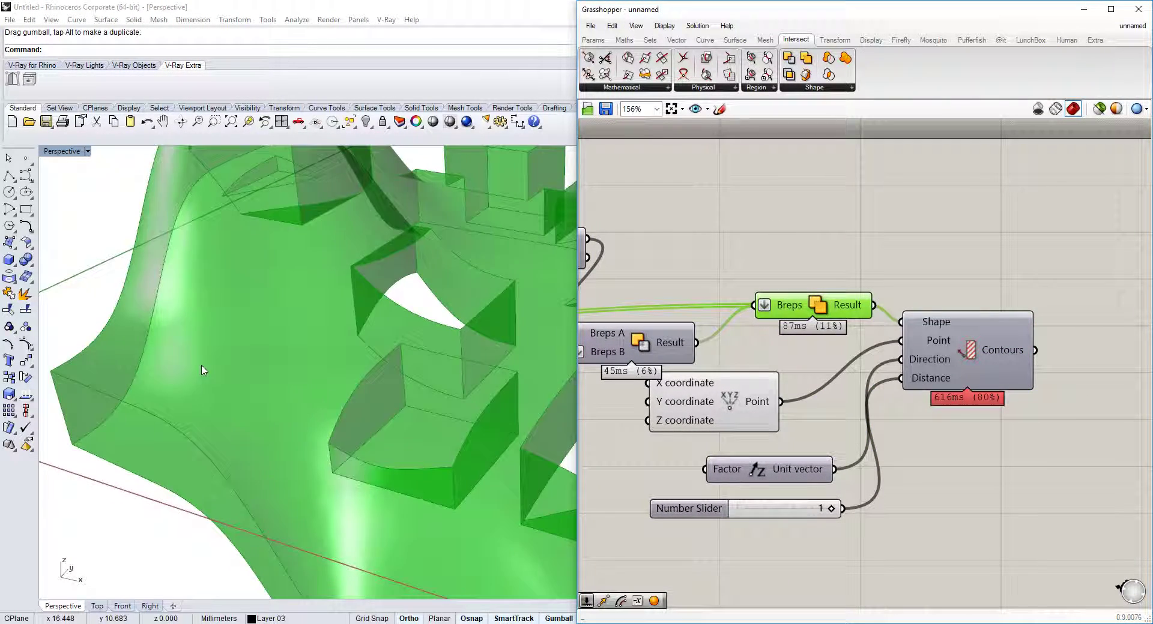
pyautogui.moveTo(203, 373); pyautogui.dragTo(282, 360, button='right')
pyautogui.scroll(-6, 240, 374)
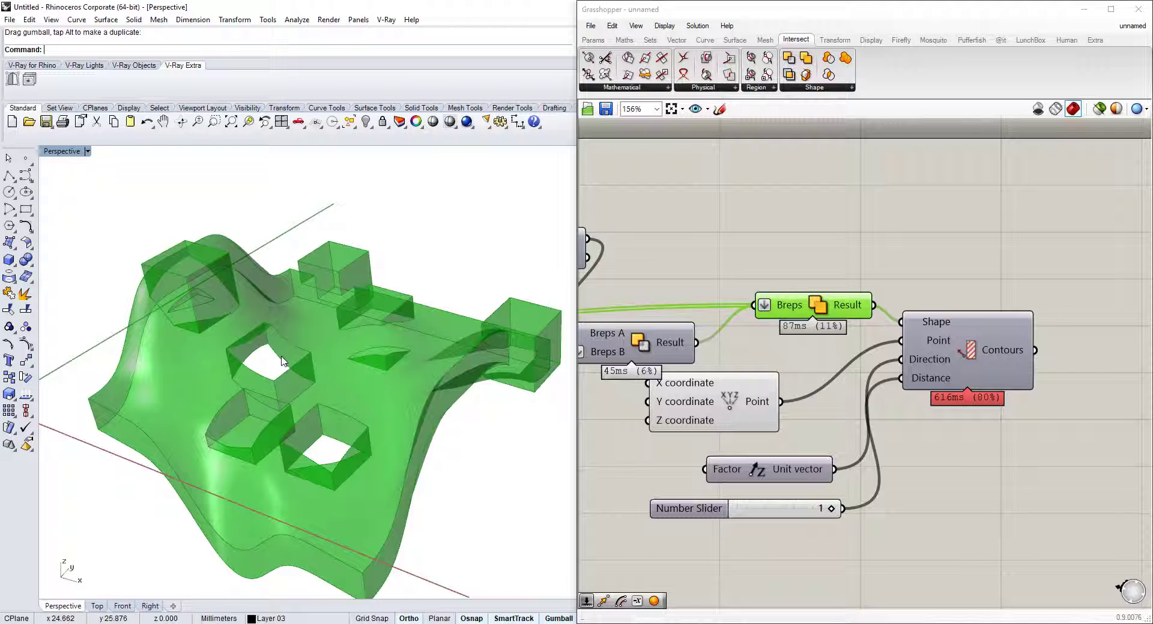